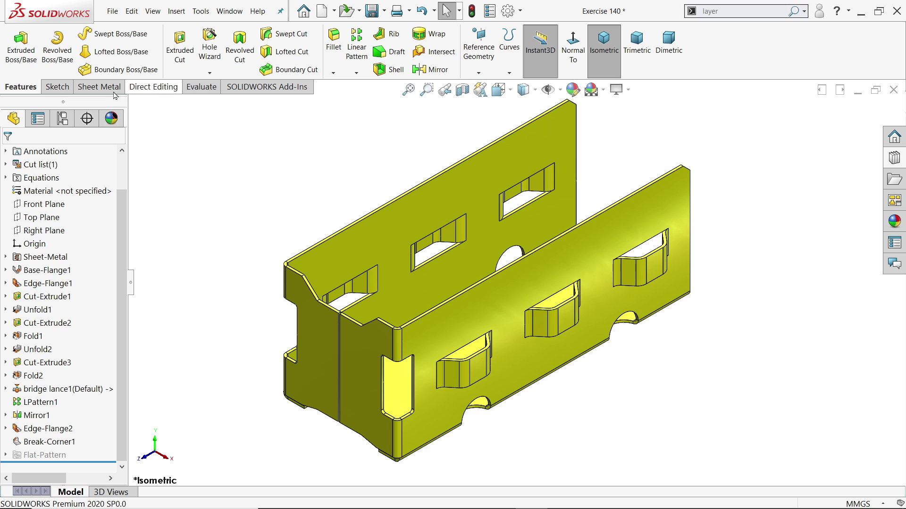
Switch to Photos and examine the Exercise 140 drawing's front, right-side and flat views, dimensions and thickness and radius notes, returning to SOLIDWORKS.
{"action": "left_click", "coordinate": [99, 87]}
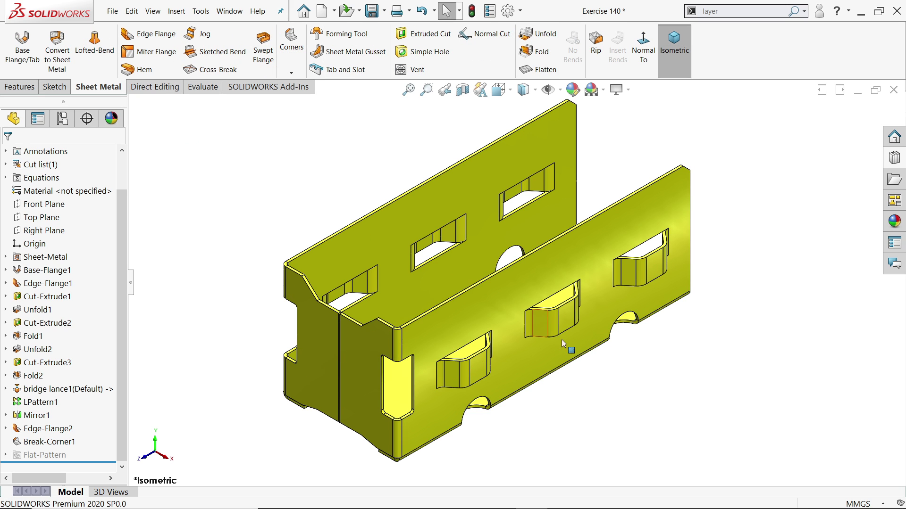
{"action": "scroll", "coordinate": [615, 385], "scroll_direction": "up", "scroll_amount": 2}
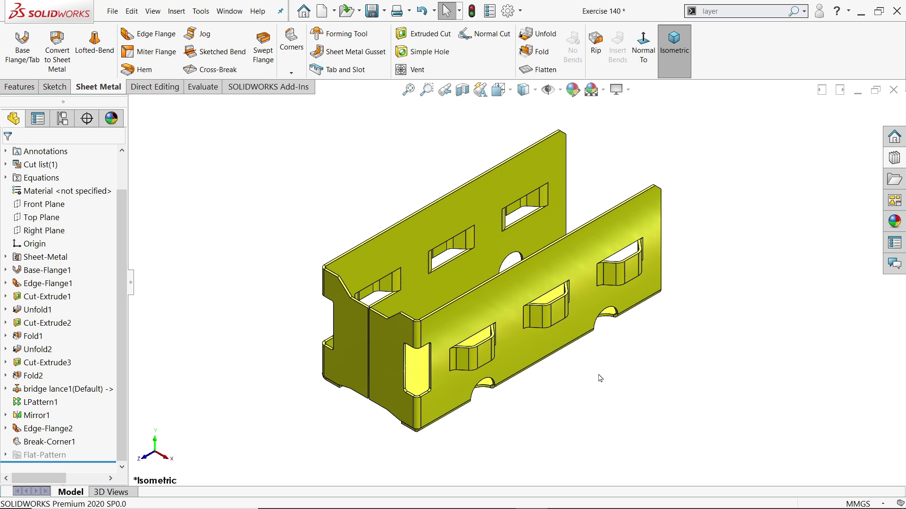
{"action": "key", "text": "alt+Tab"}
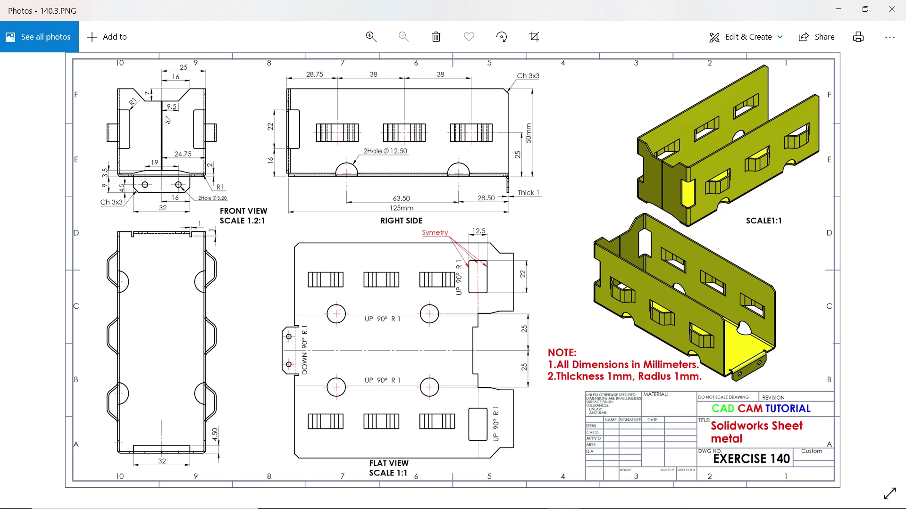
{"action": "scroll", "coordinate": [167, 119], "scroll_direction": "up", "scroll_amount": 3}
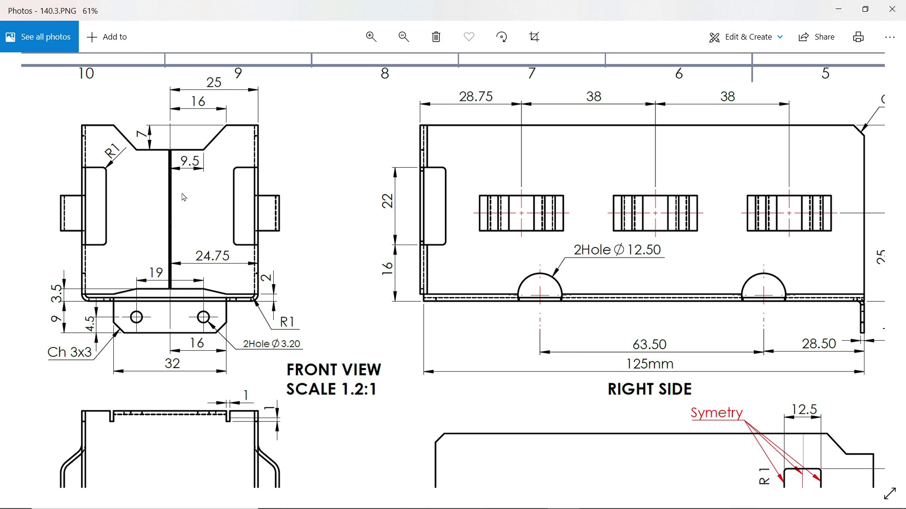
{"action": "scroll", "coordinate": [204, 200], "scroll_direction": "up", "scroll_amount": 2}
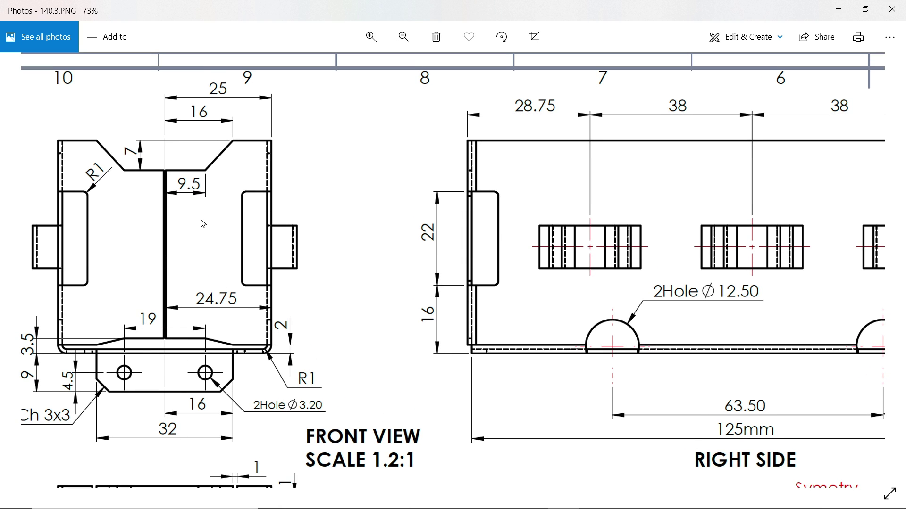
{"action": "left_click_drag", "start_coordinate": [447, 315], "coordinate": [213, 170]}
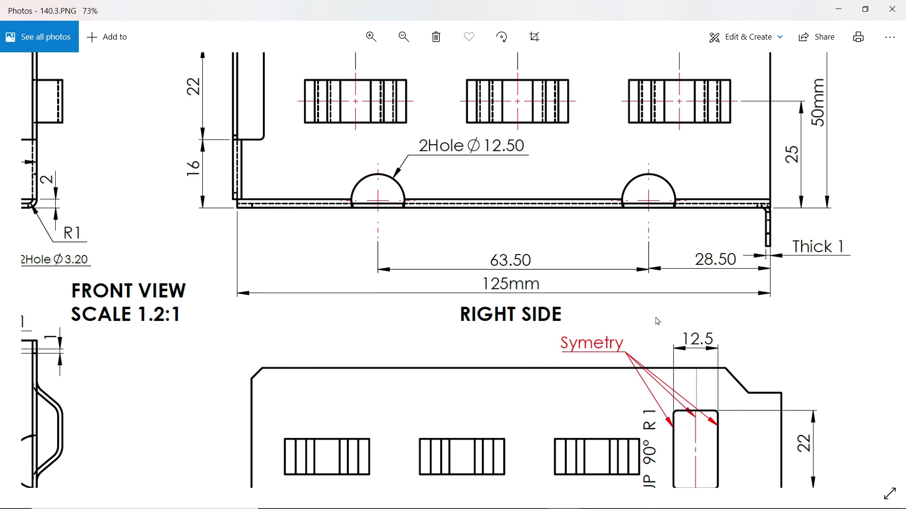
{"action": "left_click_drag", "start_coordinate": [658, 321], "coordinate": [388, 192]}
{"action": "left_click_drag", "start_coordinate": [580, 317], "coordinate": [440, 153]}
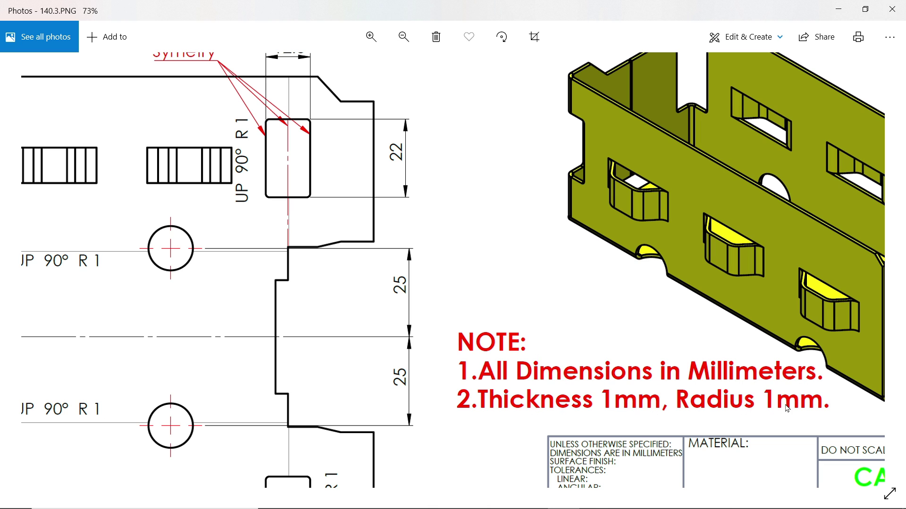
{"action": "mouse_move", "coordinate": [757, 345]}
{"action": "left_mouse_down"}
{"action": "mouse_move", "coordinate": [597, 268]}
{"action": "mouse_move", "coordinate": [783, 363]}
{"action": "left_mouse_up"}
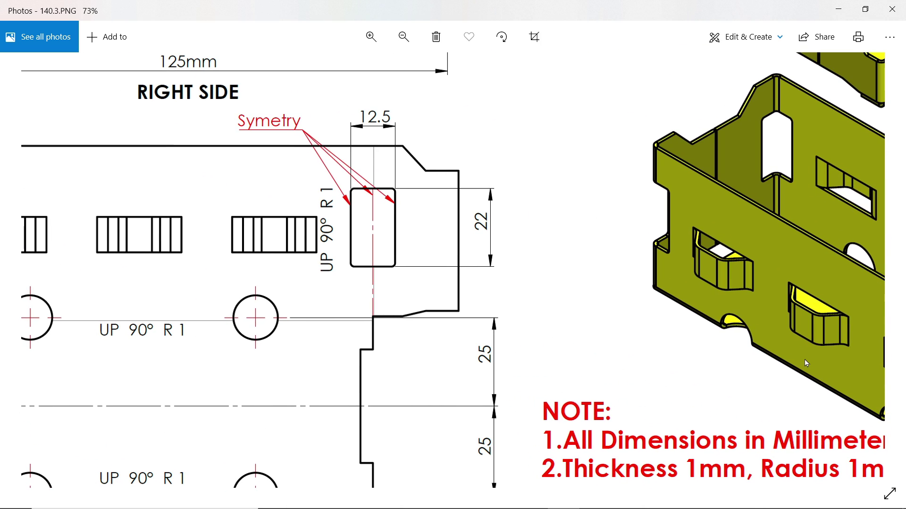
{"action": "left_click_drag", "start_coordinate": [367, 133], "coordinate": [640, 325]}
{"action": "left_click_drag", "start_coordinate": [492, 209], "coordinate": [769, 385]}
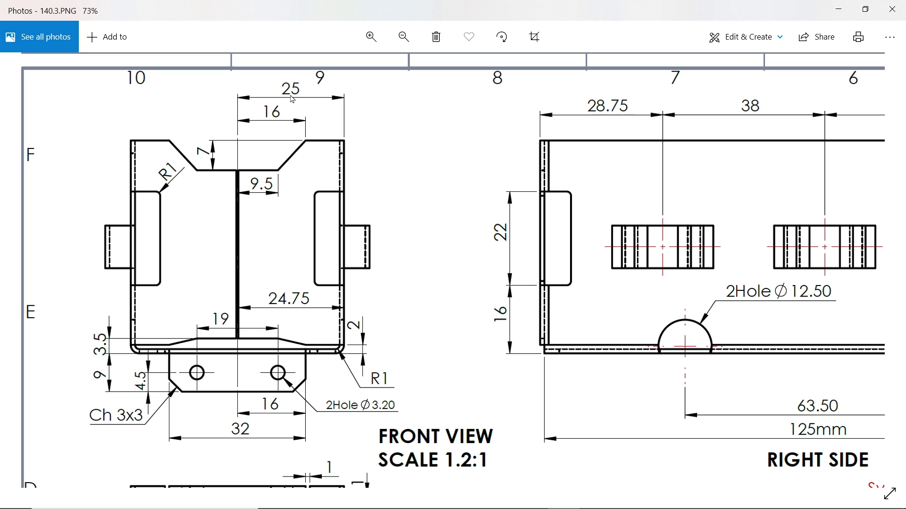
{"action": "left_click_drag", "start_coordinate": [380, 261], "coordinate": [200, 254]}
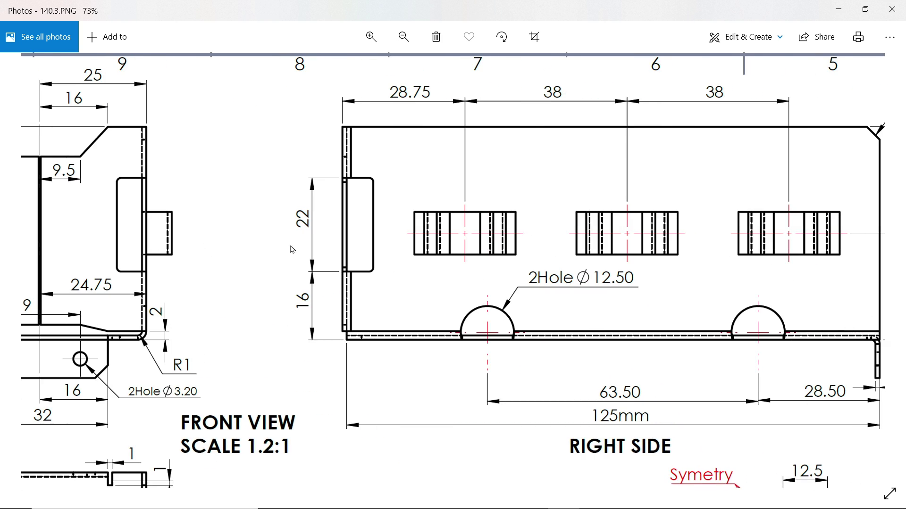
{"action": "scroll", "coordinate": [311, 246], "scroll_direction": "down", "scroll_amount": 2}
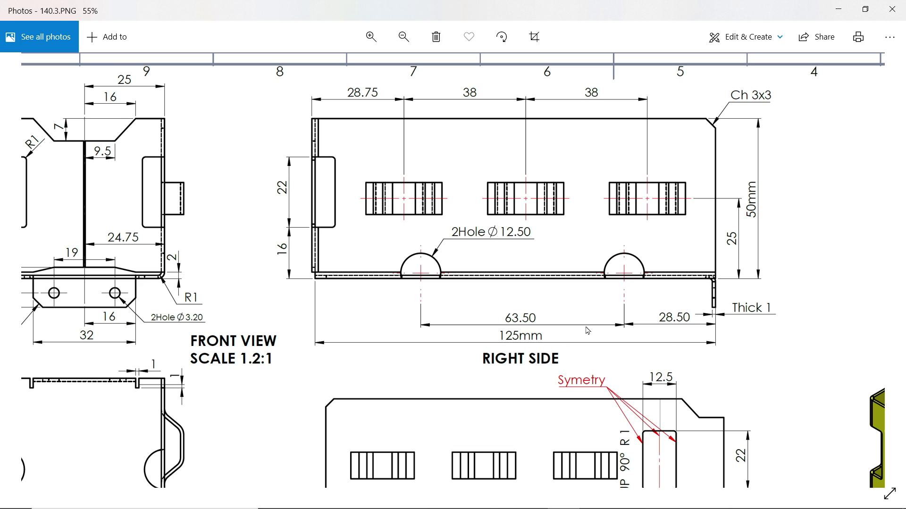
{"action": "left_click", "coordinate": [838, 9]}
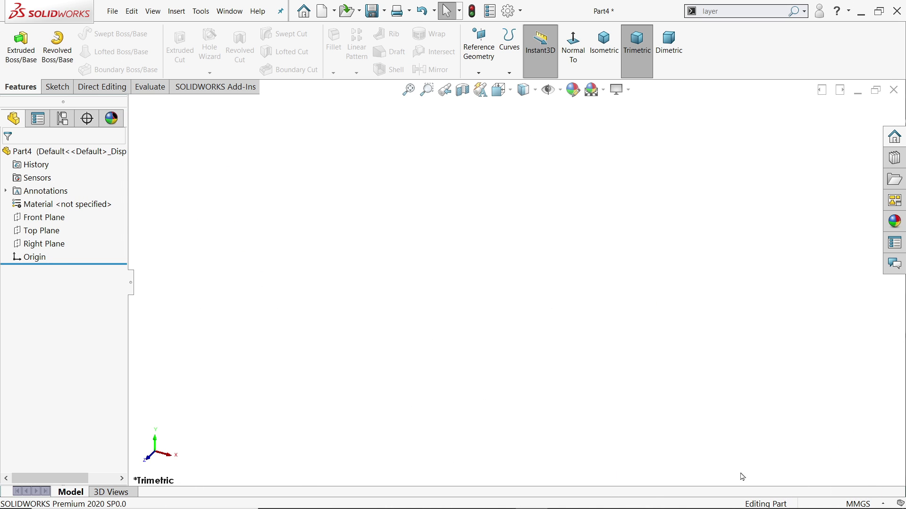
Check the part's unit system and add the Sheet Metal tool set to the CommandManager.
{"action": "left_click", "coordinate": [847, 504]}
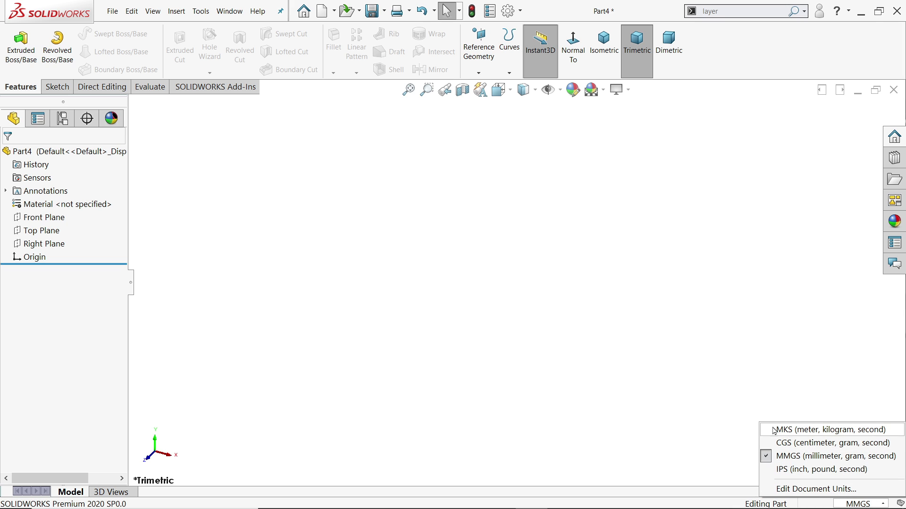
{"action": "left_click", "coordinate": [610, 326]}
{"action": "left_click", "coordinate": [38, 220]}
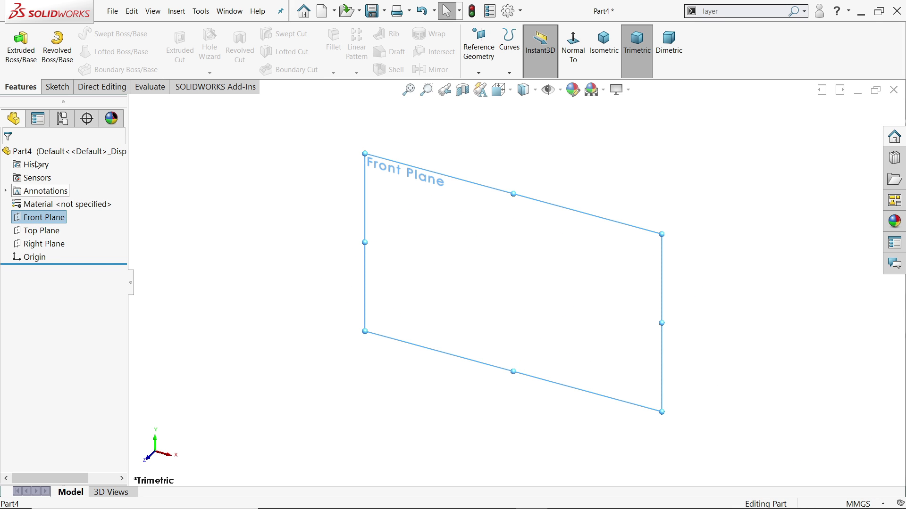
{"action": "right_click", "coordinate": [61, 90]}
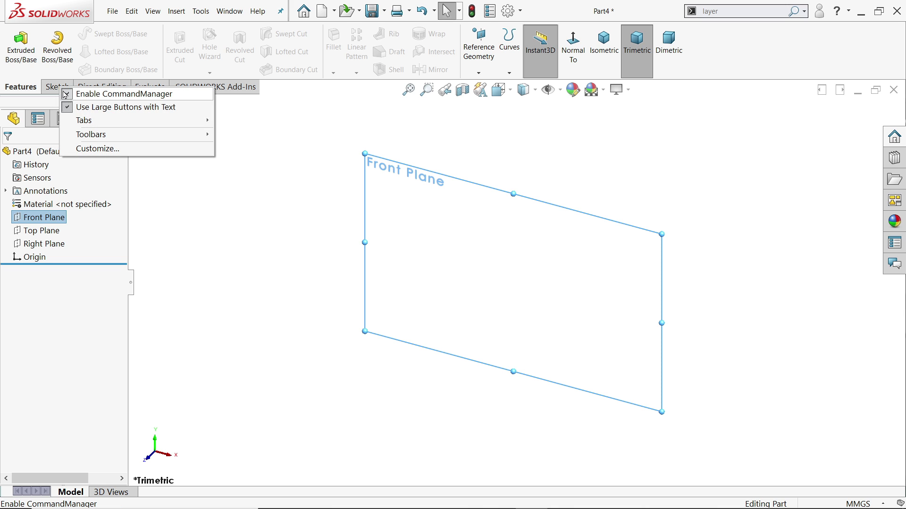
{"action": "mouse_move", "coordinate": [97, 125]}
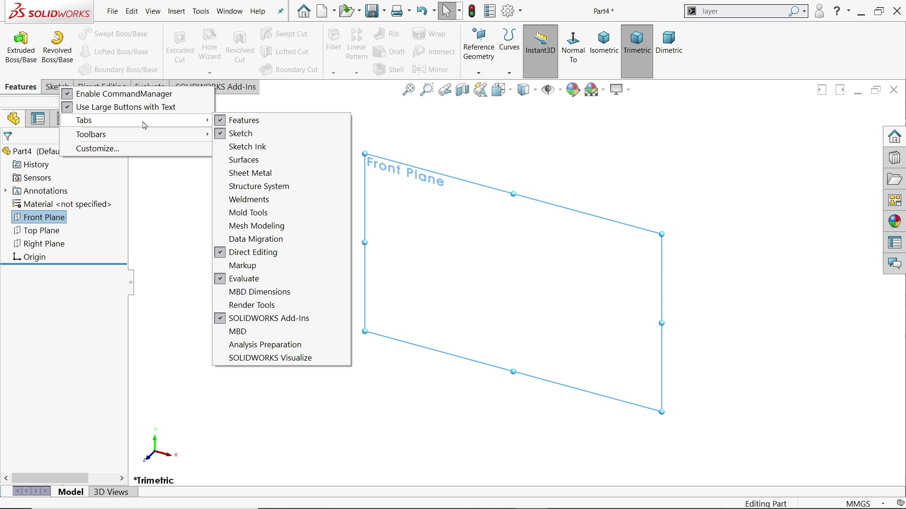
{"action": "left_click", "coordinate": [251, 173]}
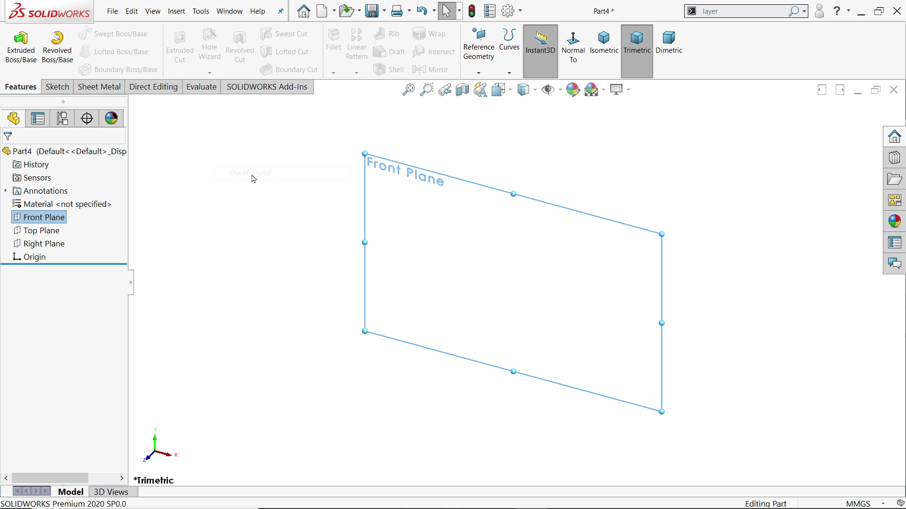
{"action": "left_click", "coordinate": [97, 88]}
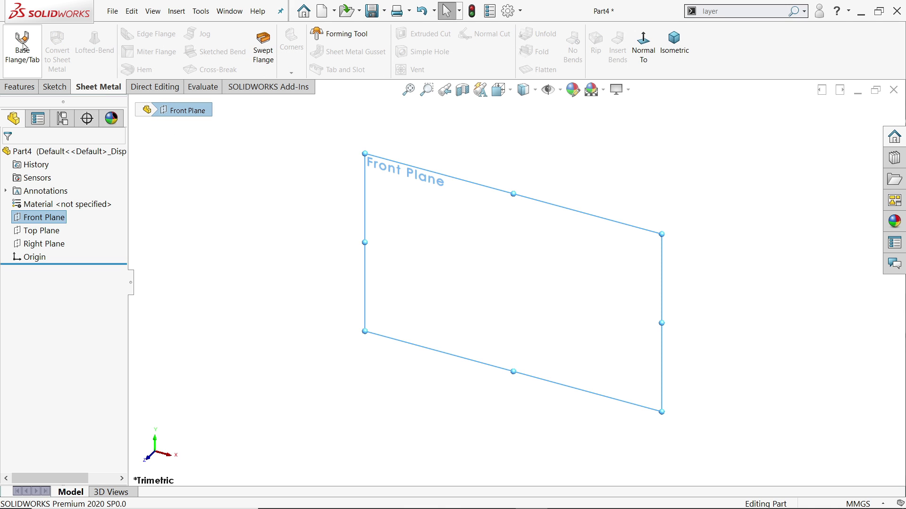
Sketch an L on the Front Plane: a horizontal line about 61 mm long from the origin and a vertical line about 68 mm up from its end.
{"action": "left_click", "coordinate": [55, 87]}
{"action": "left_click", "coordinate": [15, 40]}
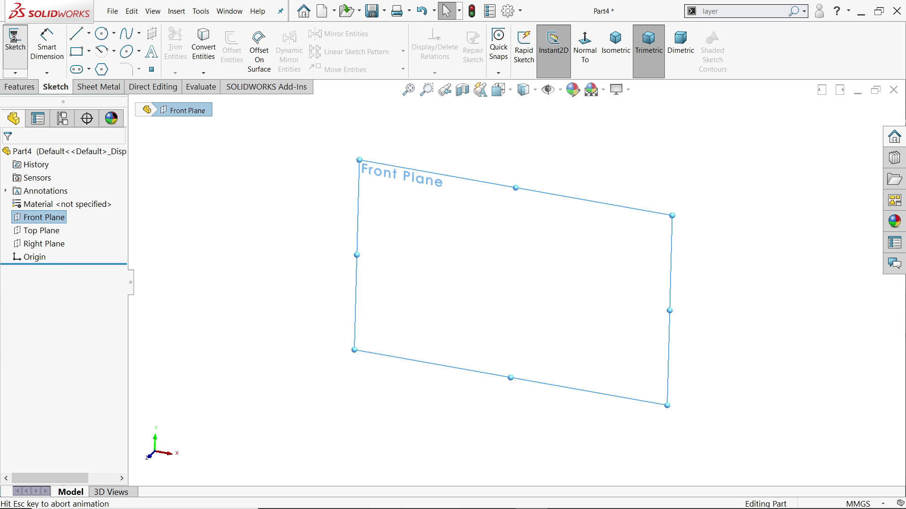
{"action": "left_click", "coordinate": [78, 36]}
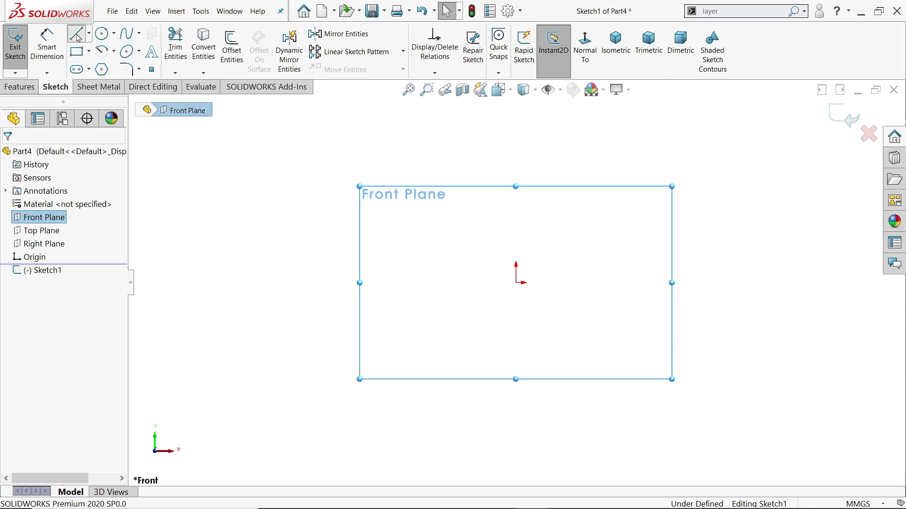
{"action": "left_click", "coordinate": [516, 282]}
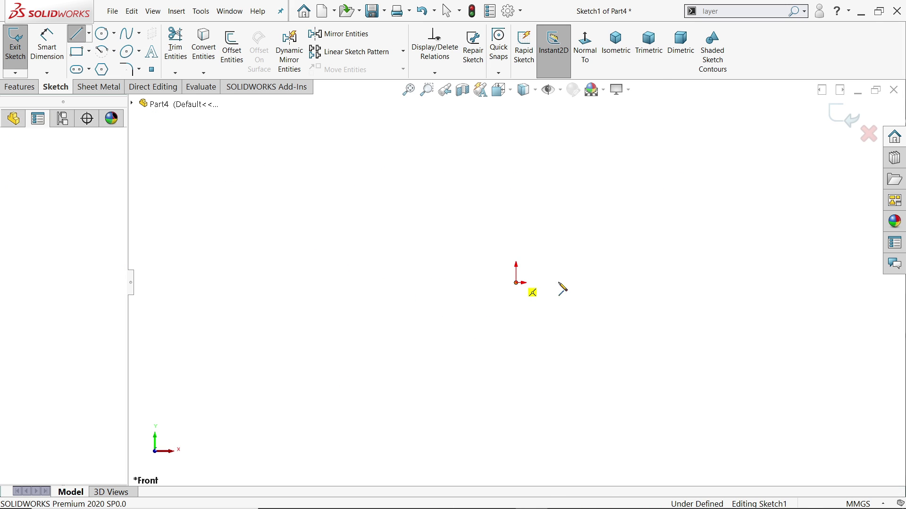
{"action": "left_click", "coordinate": [623, 282]}
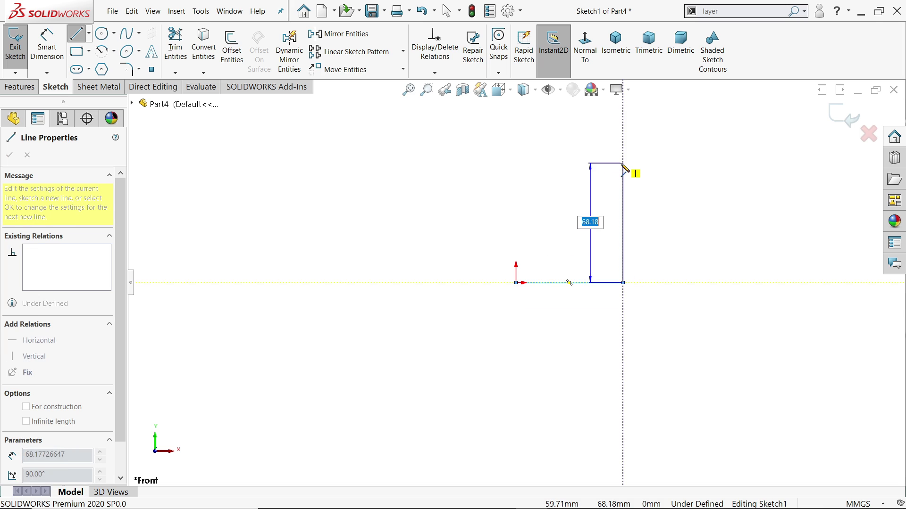
{"action": "left_click", "coordinate": [623, 162]}
{"action": "right_click", "coordinate": [515, 163]}
{"action": "left_click", "coordinate": [547, 172]}
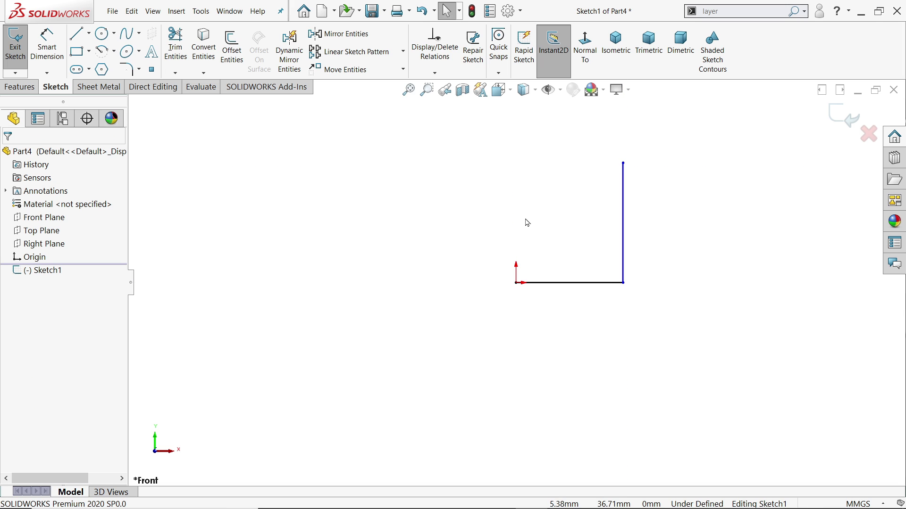
{"action": "key", "text": "f"}
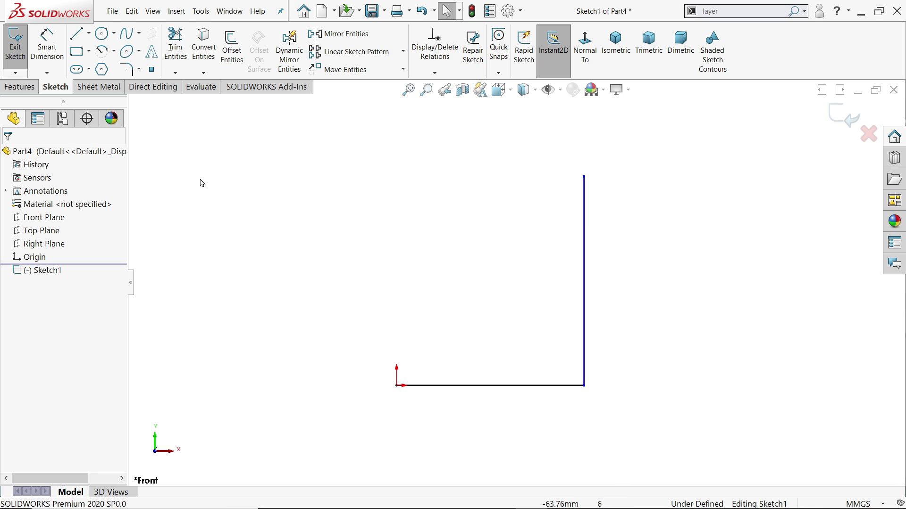
Dimension the L profile with a 25 mm horizontal line and a 50 mm vertical line.
{"action": "left_click", "coordinate": [47, 45]}
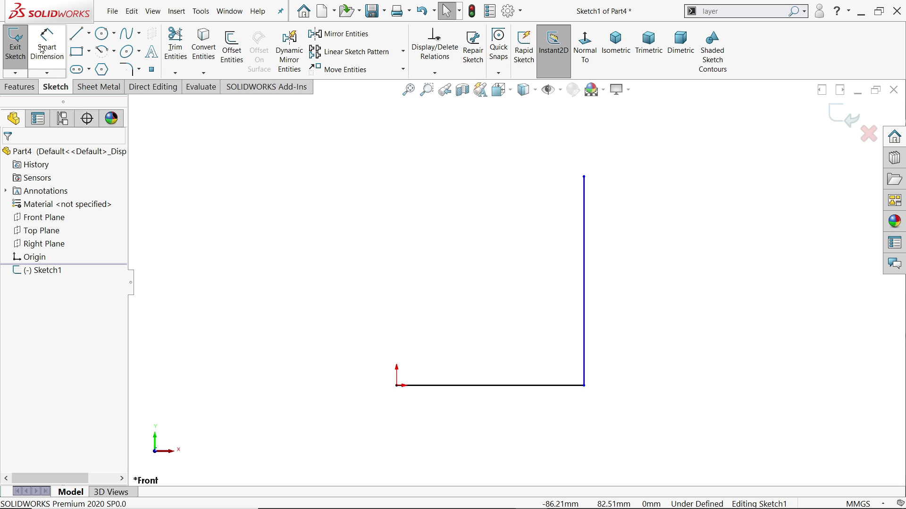
{"action": "left_click", "coordinate": [491, 386]}
{"action": "left_click", "coordinate": [491, 426]}
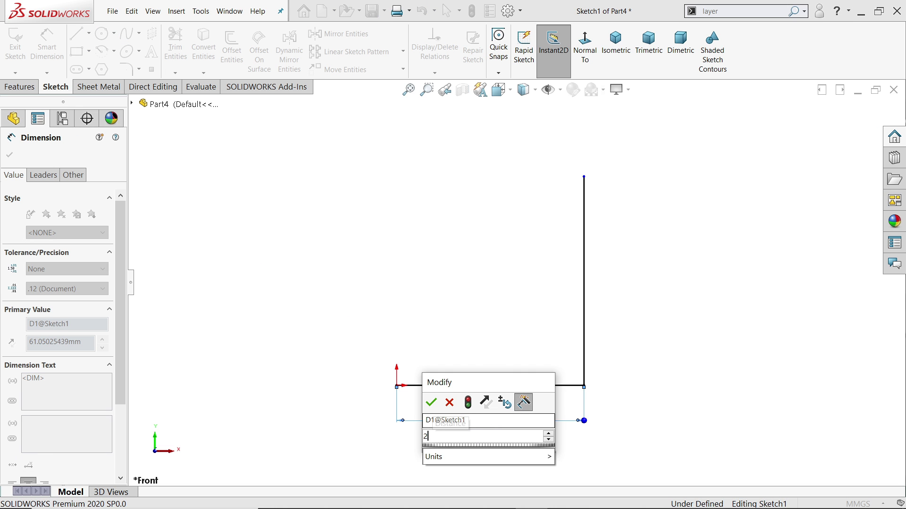
{"action": "type", "text": "25"}
{"action": "key", "text": "Return"}
{"action": "left_click", "coordinate": [587, 303]}
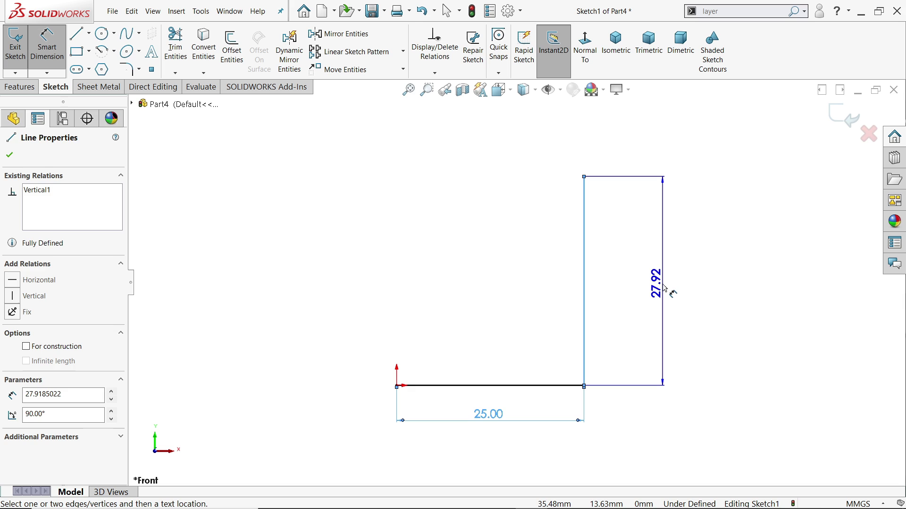
{"action": "left_click", "coordinate": [663, 283]}
{"action": "type", "text": "50"}
{"action": "left_click", "coordinate": [605, 266]}
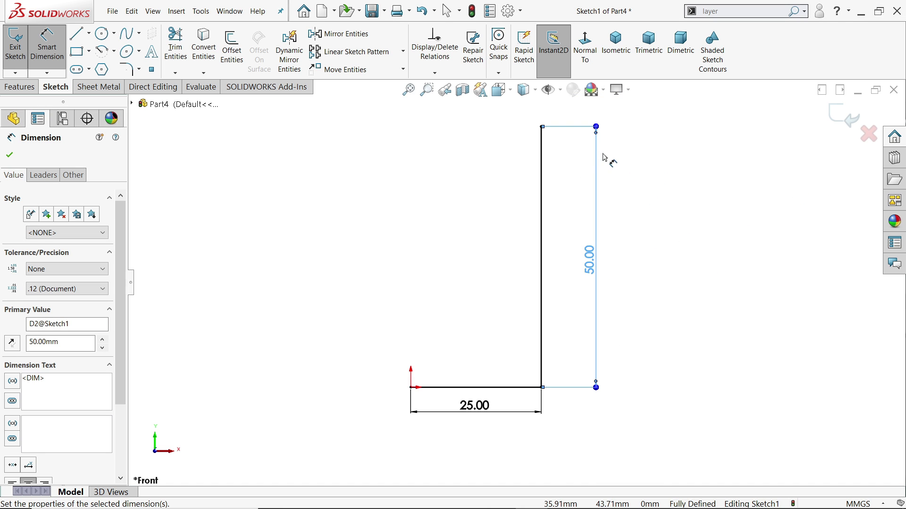
Start a sheet metal base flange from the L sketch, reverse its extrusion direction and set the depth to 125 mm.
{"action": "left_click", "coordinate": [99, 87]}
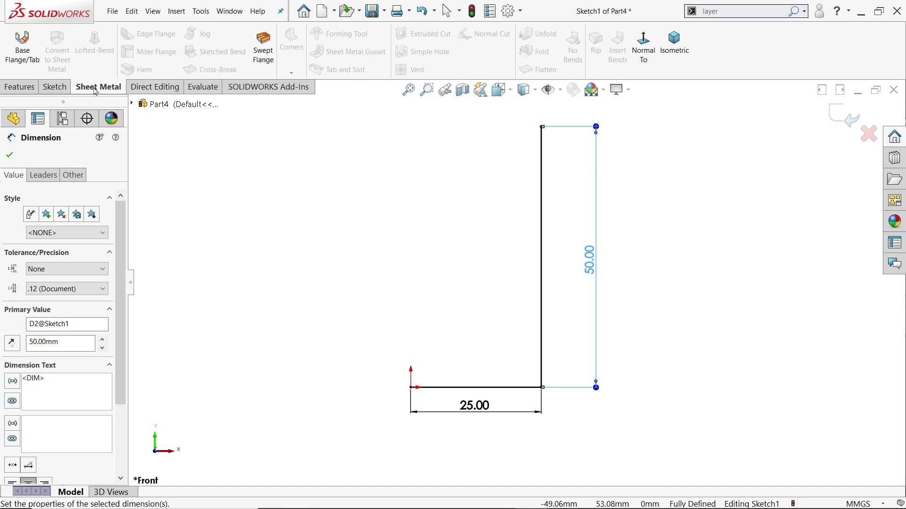
{"action": "left_click", "coordinate": [24, 52]}
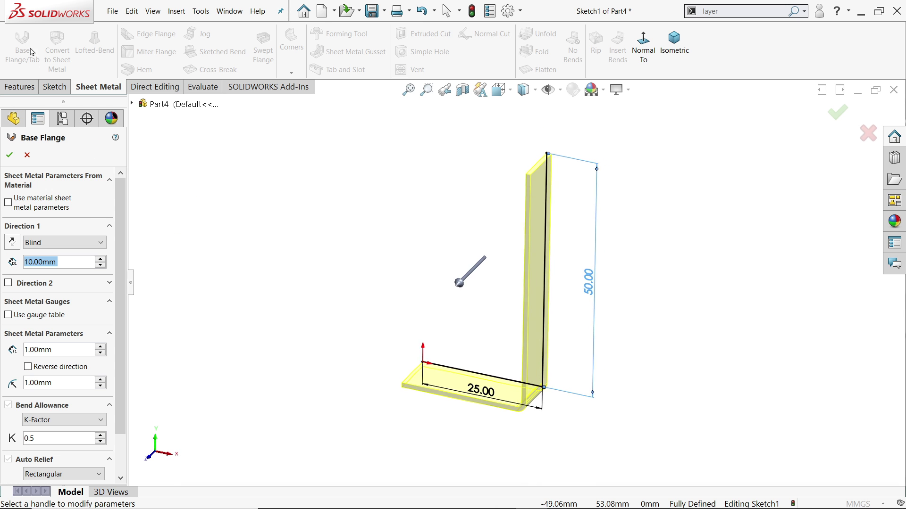
{"action": "scroll", "coordinate": [447, 396], "scroll_direction": "down", "scroll_amount": 4}
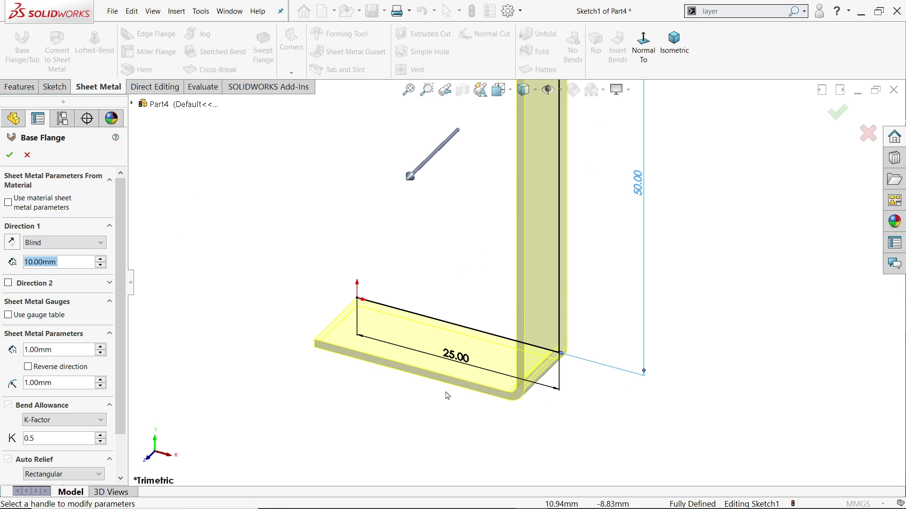
{"action": "scroll", "coordinate": [448, 387], "scroll_direction": "up", "scroll_amount": 3}
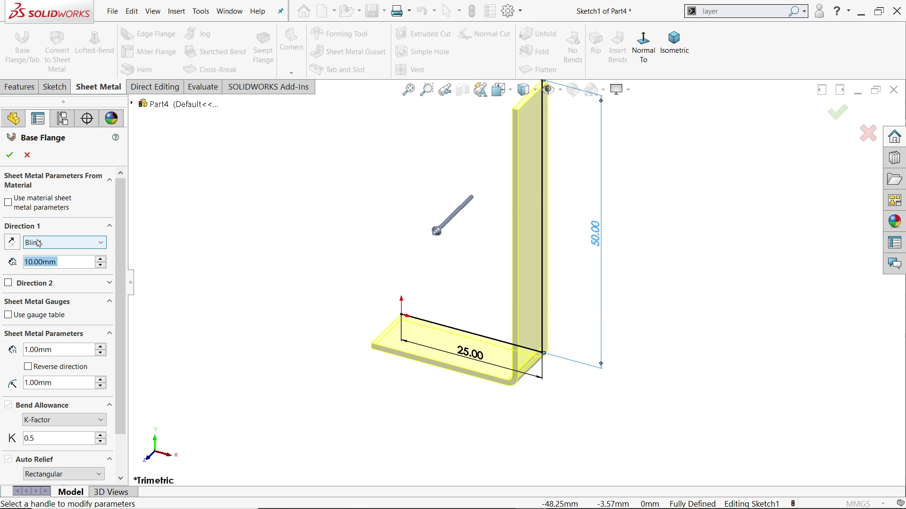
{"action": "left_click", "coordinate": [12, 243]}
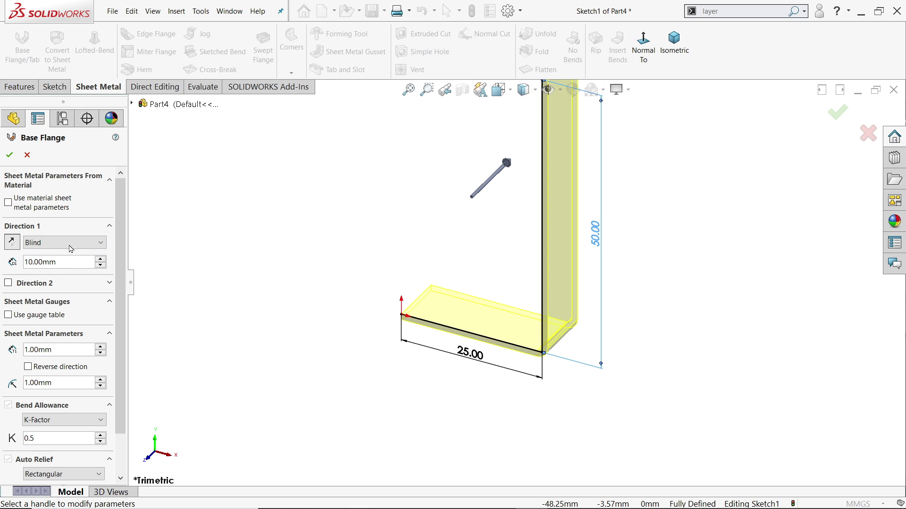
{"action": "left_click_drag", "start_coordinate": [61, 265], "coordinate": [1, 263]}
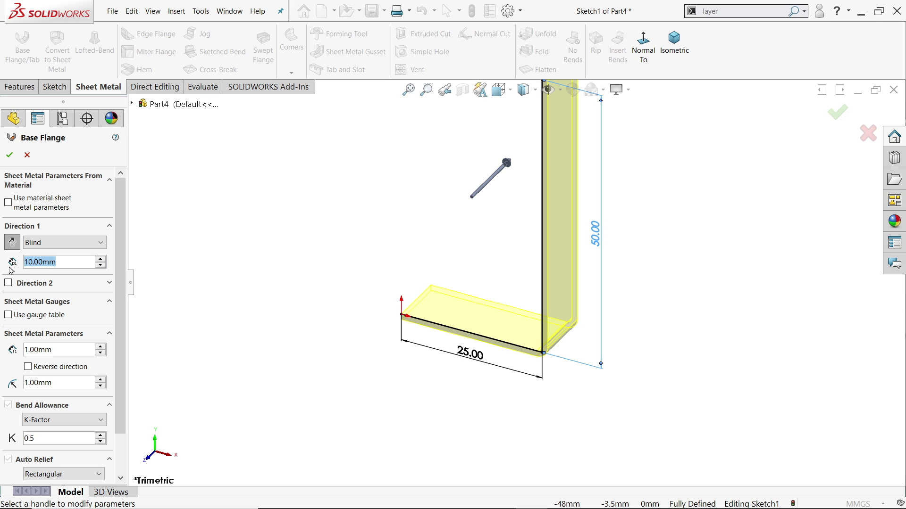
{"action": "type", "text": "125"}
{"action": "key", "text": "Return"}
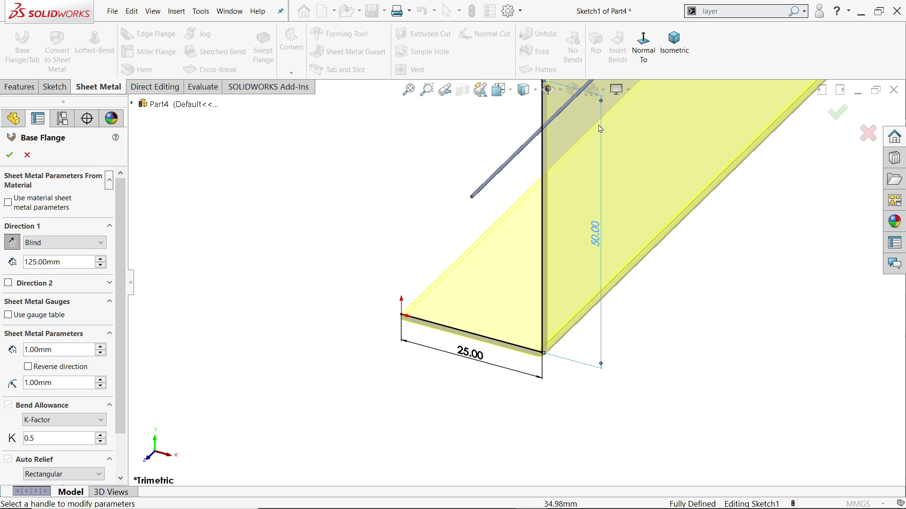
{"action": "left_click", "coordinate": [674, 47]}
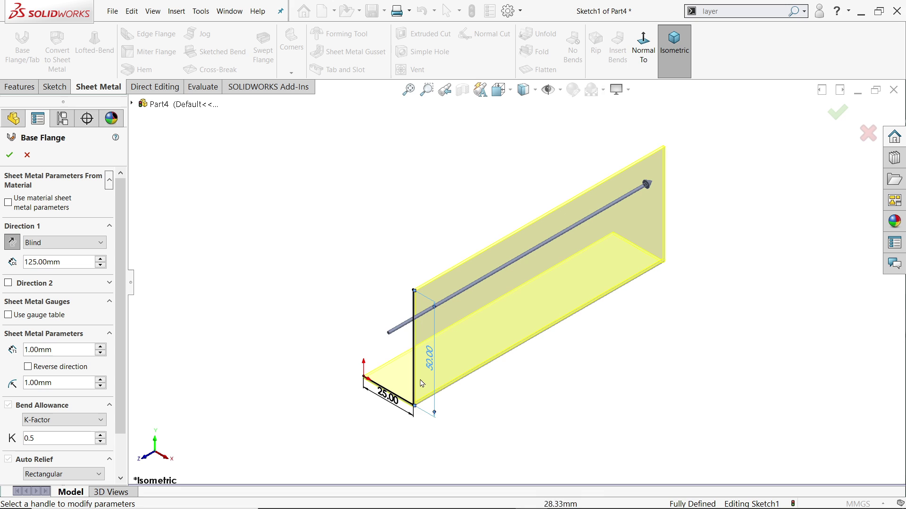
Reverse the base flange's thickness direction so the 1 mm material lies inside the L profile, and create the flange.
{"action": "scroll", "coordinate": [422, 383], "scroll_direction": "down", "scroll_amount": 10}
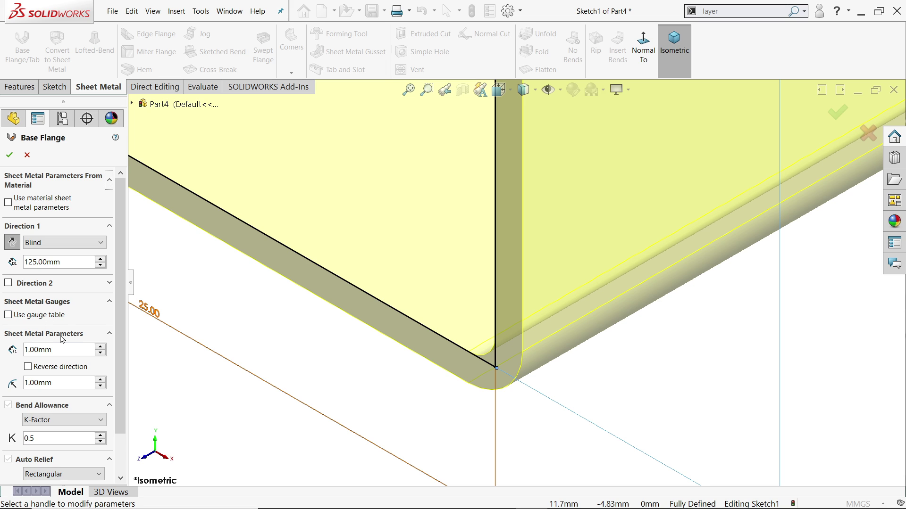
{"action": "scroll", "coordinate": [115, 330], "scroll_direction": "down", "scroll_amount": 3}
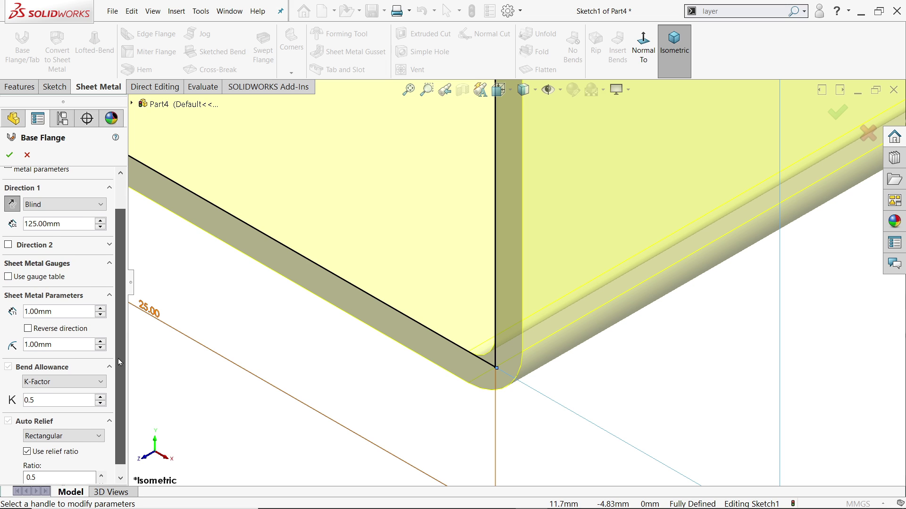
{"action": "double_click", "coordinate": [58, 311]}
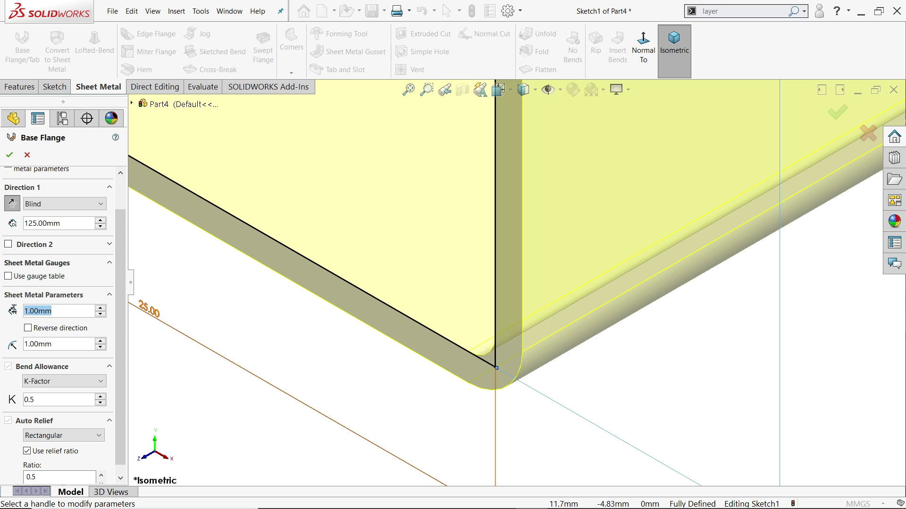
{"action": "left_click", "coordinate": [27, 328]}
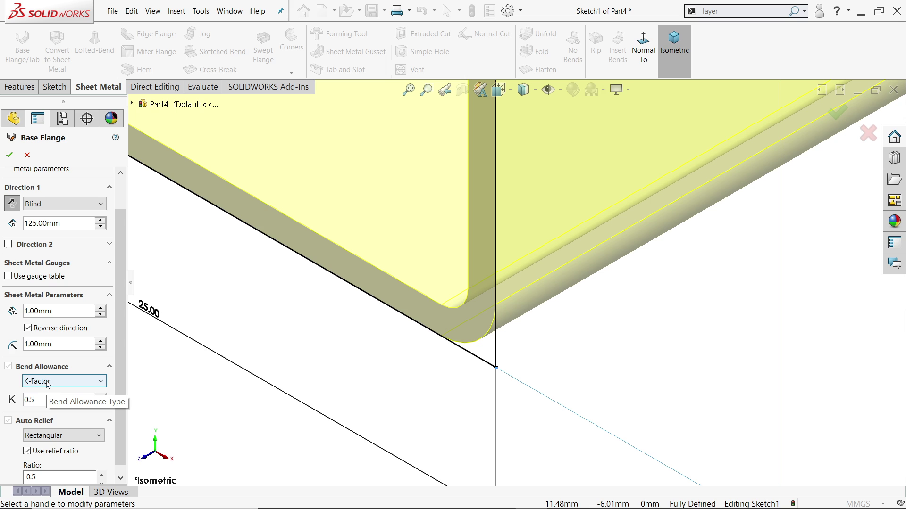
{"action": "scroll", "coordinate": [62, 380], "scroll_direction": "down", "scroll_amount": 1}
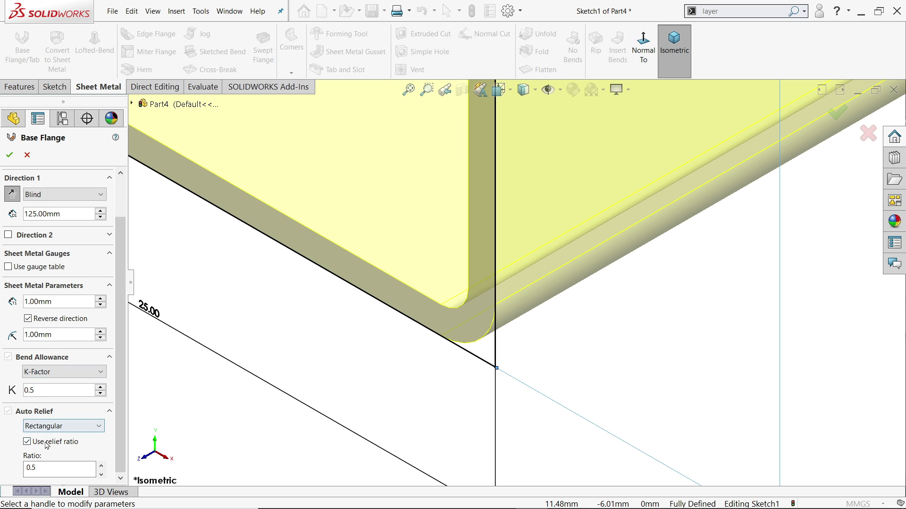
{"action": "left_click", "coordinate": [39, 469]}
{"action": "left_click_drag", "start_coordinate": [39, 470], "coordinate": [15, 467]}
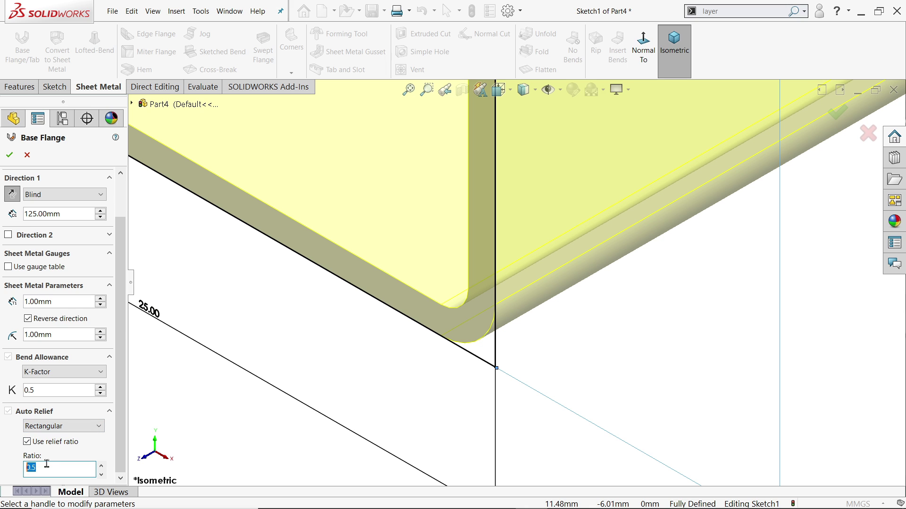
{"action": "left_click", "coordinate": [10, 156]}
Turn off RealView Graphics for the part display.
{"action": "scroll", "coordinate": [510, 373], "scroll_direction": "up", "scroll_amount": 4}
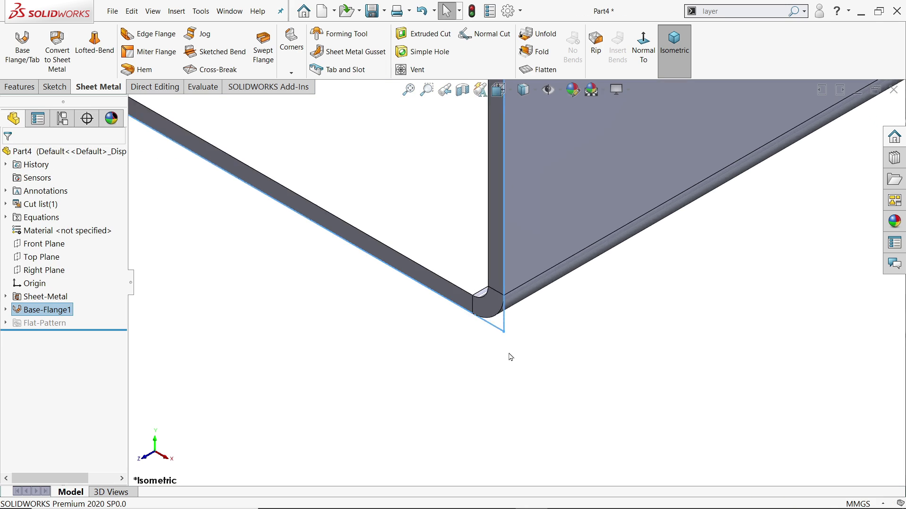
{"action": "scroll", "coordinate": [655, 156], "scroll_direction": "down", "scroll_amount": 3}
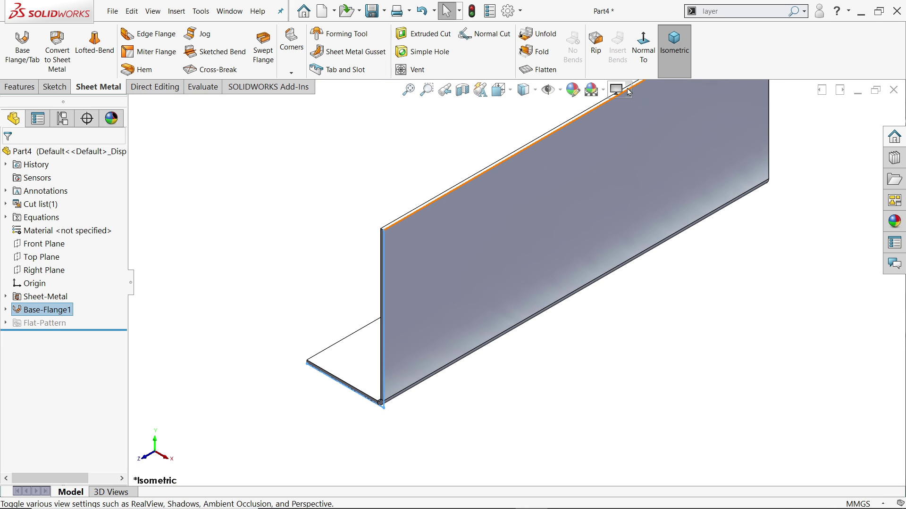
{"action": "left_click", "coordinate": [617, 89]}
{"action": "left_click", "coordinate": [638, 107]}
Switch to Photos and examine the drawing's front, right-side and flat views for the end flange dimensions, returning to SOLIDWORKS.
{"action": "key", "text": "alt+Tab"}
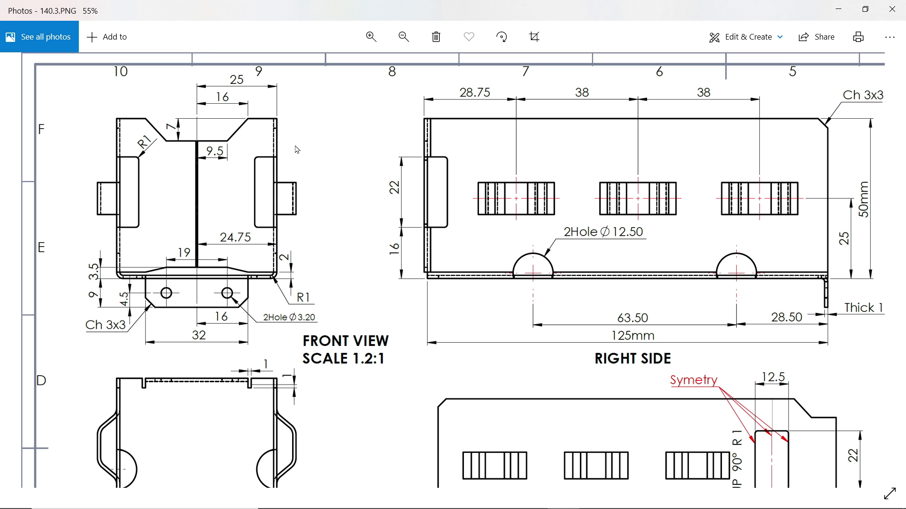
{"action": "scroll", "coordinate": [344, 319], "scroll_direction": "down", "scroll_amount": 3}
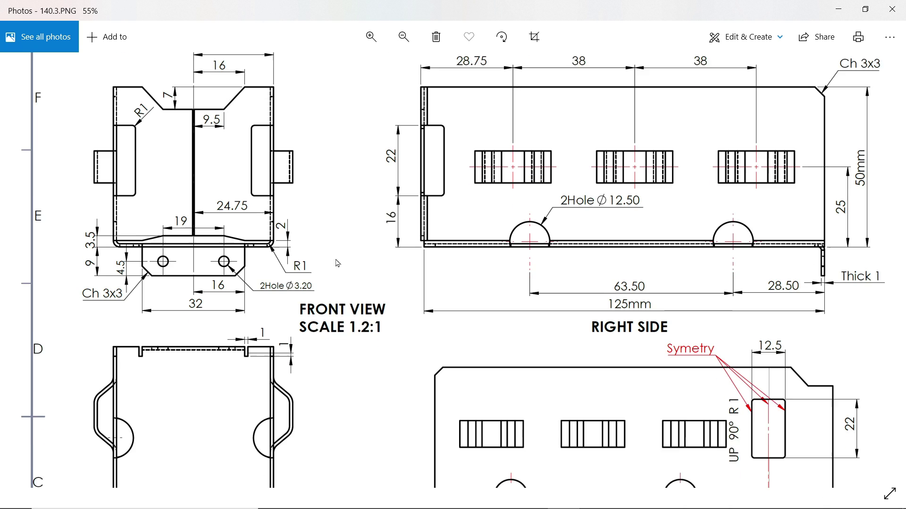
{"action": "left_click_drag", "start_coordinate": [384, 265], "coordinate": [340, 159]}
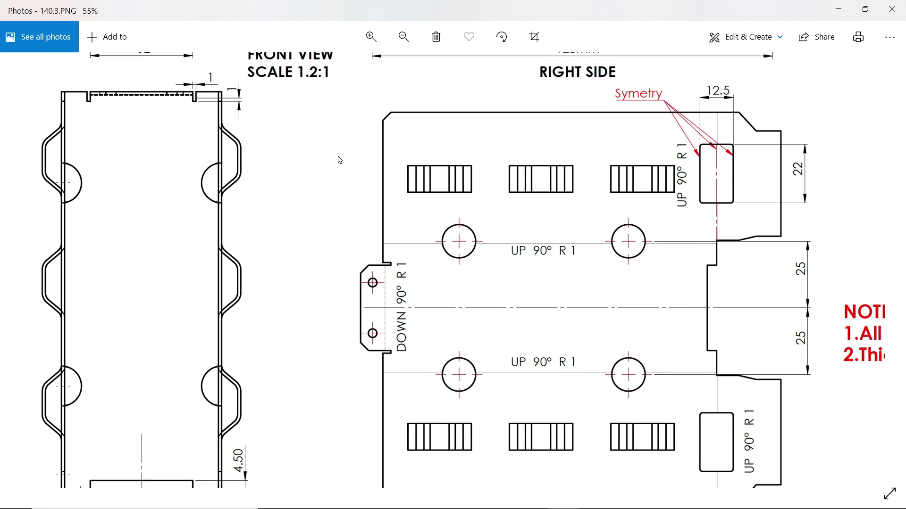
{"action": "left_click_drag", "start_coordinate": [369, 290], "coordinate": [352, 218]}
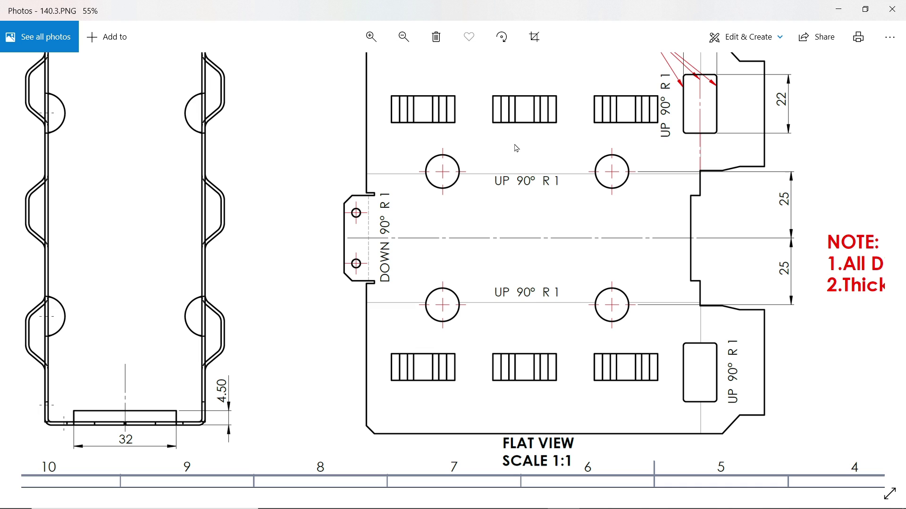
{"action": "scroll", "coordinate": [545, 283], "scroll_direction": "down", "scroll_amount": 2, "text": "ctrl"}
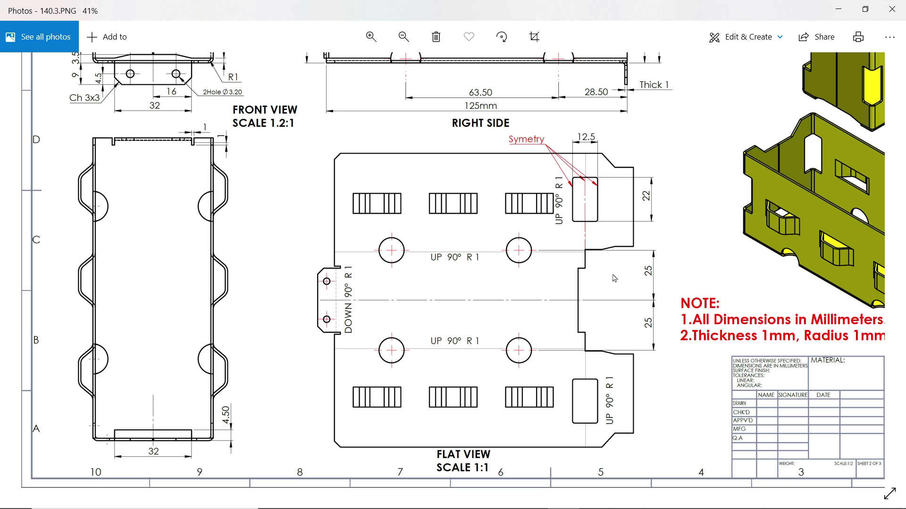
{"action": "left_click_drag", "start_coordinate": [559, 167], "coordinate": [606, 325]}
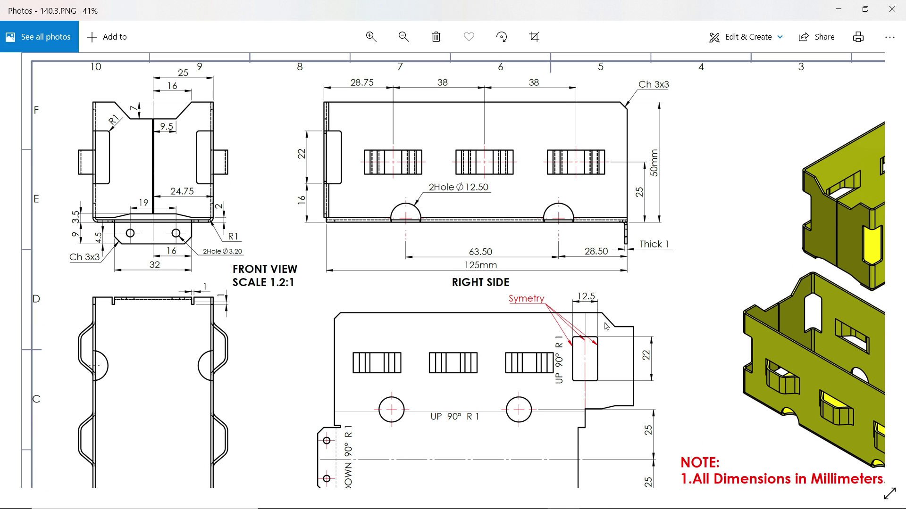
{"action": "scroll", "coordinate": [200, 161], "scroll_direction": "up", "scroll_amount": 5}
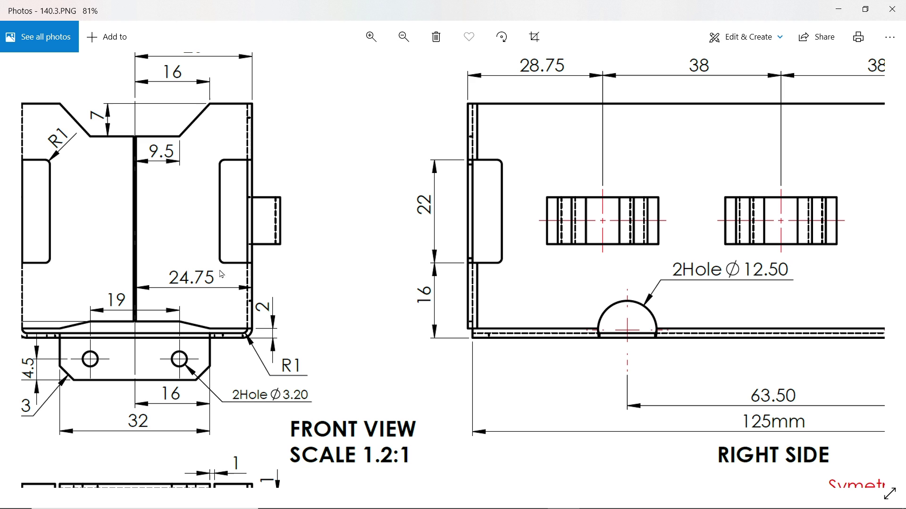
{"action": "left_click", "coordinate": [839, 8]}
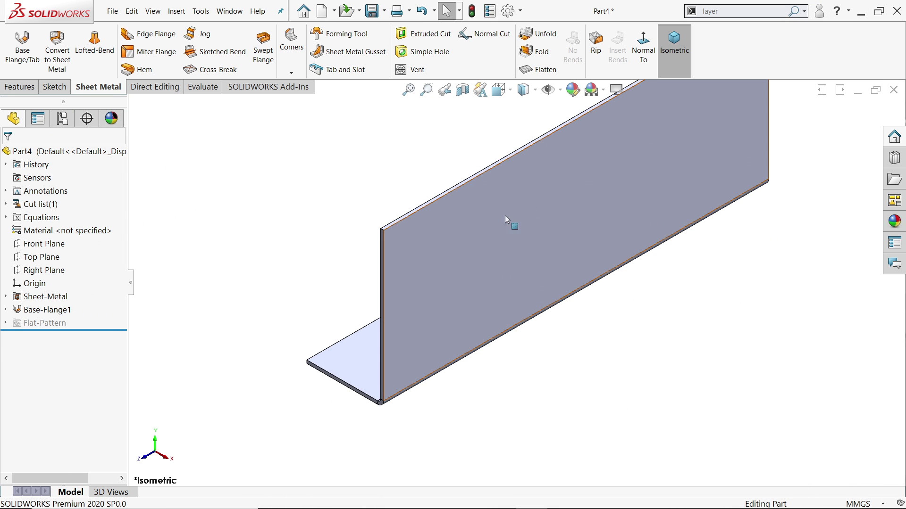
Start an edge flange on the inner vertical edge at the tall wall's front end, directed across the base.
{"action": "left_click", "coordinate": [148, 33]}
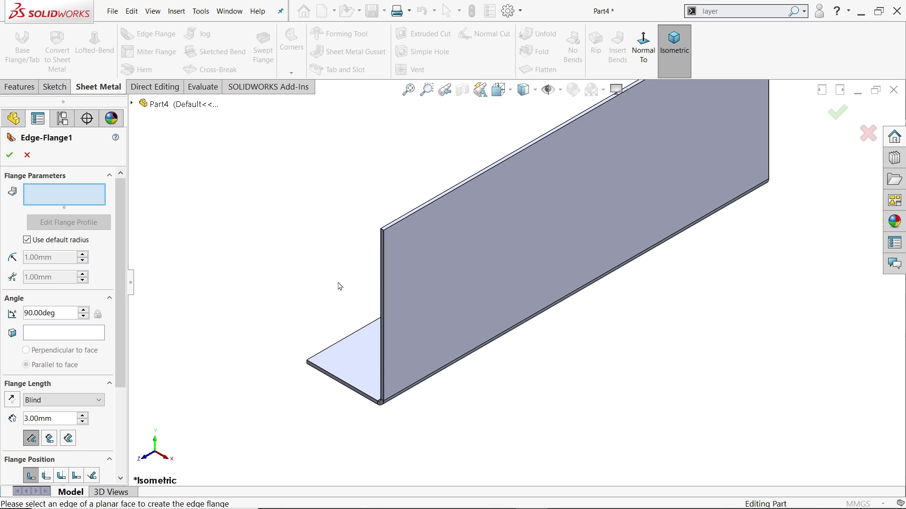
{"action": "scroll", "coordinate": [374, 317], "scroll_direction": "down", "scroll_amount": 4}
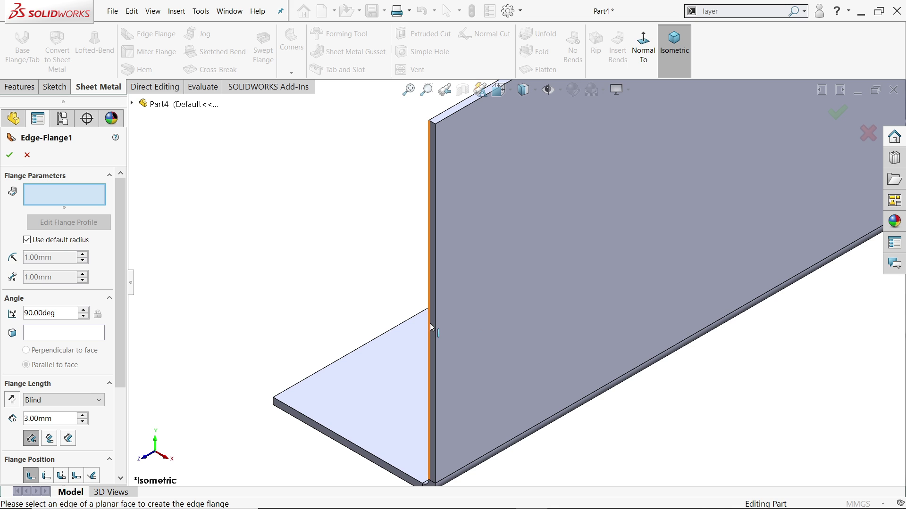
{"action": "left_click", "coordinate": [431, 325]}
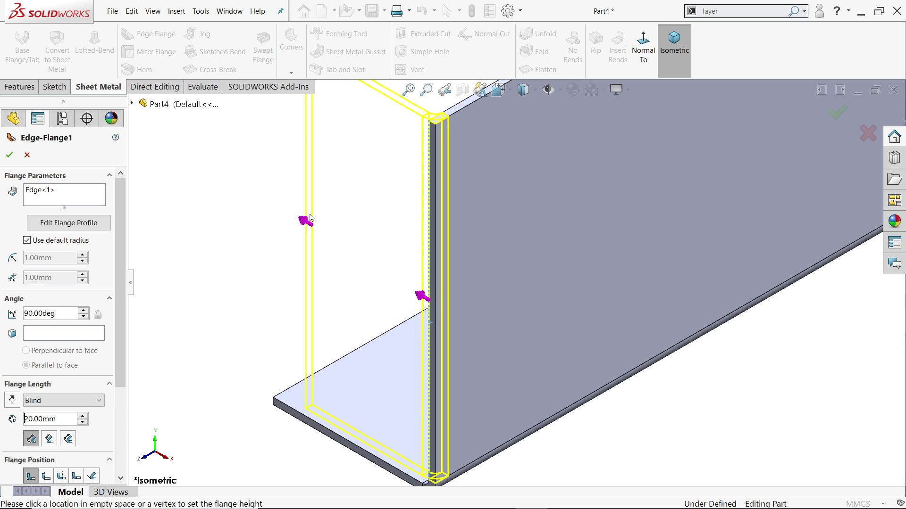
{"action": "scroll", "coordinate": [344, 269], "scroll_direction": "up", "scroll_amount": 2}
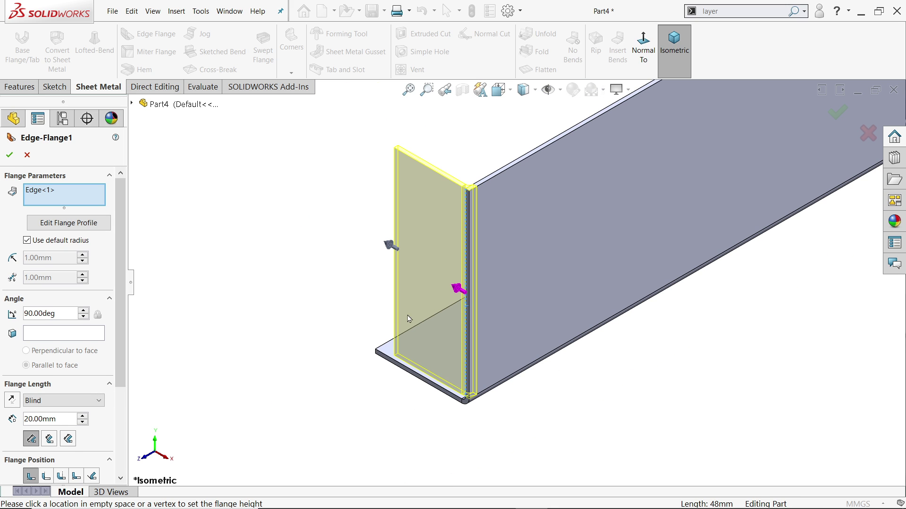
{"action": "scroll", "coordinate": [516, 261], "scroll_direction": "down", "scroll_amount": 3}
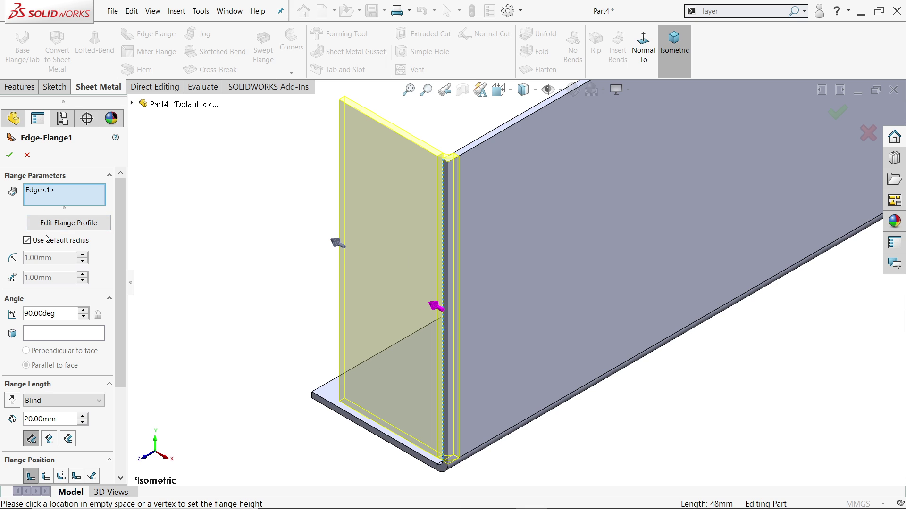
{"action": "scroll", "coordinate": [120, 306], "scroll_direction": "down", "scroll_amount": 3}
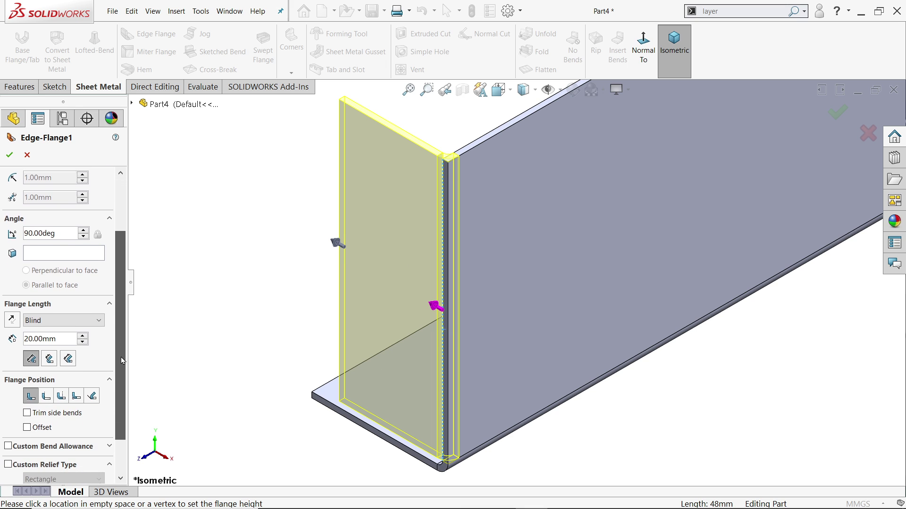
{"action": "scroll", "coordinate": [120, 306], "scroll_direction": "up", "scroll_amount": 3}
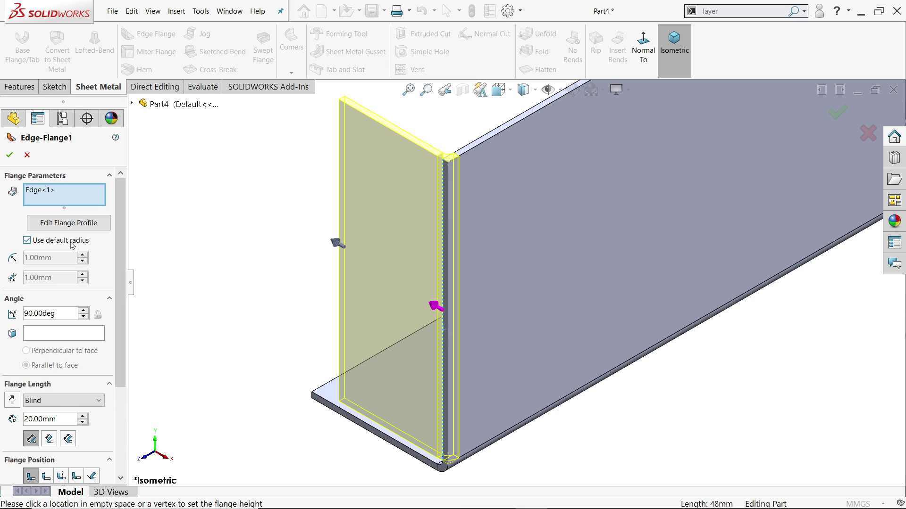
{"action": "scroll", "coordinate": [85, 283], "scroll_direction": "down", "scroll_amount": 3}
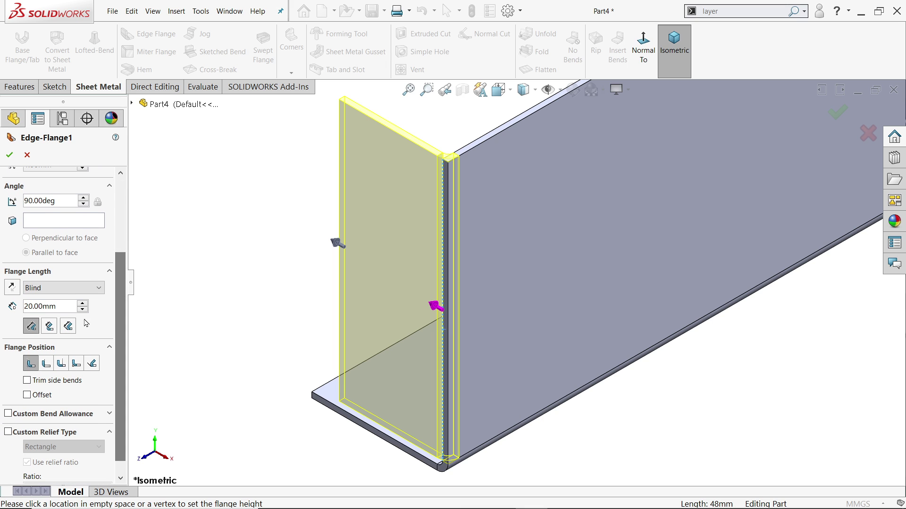
Set the edge flange's length to 24.75 mm and its flange position to Material Outside.
{"action": "left_click", "coordinate": [65, 308]}
{"action": "type", "text": "24.75"}
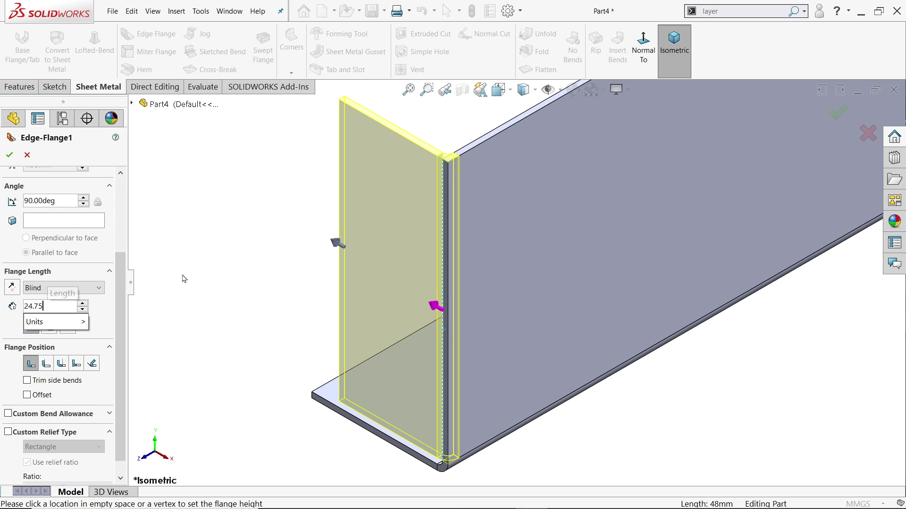
{"action": "key", "text": "Return"}
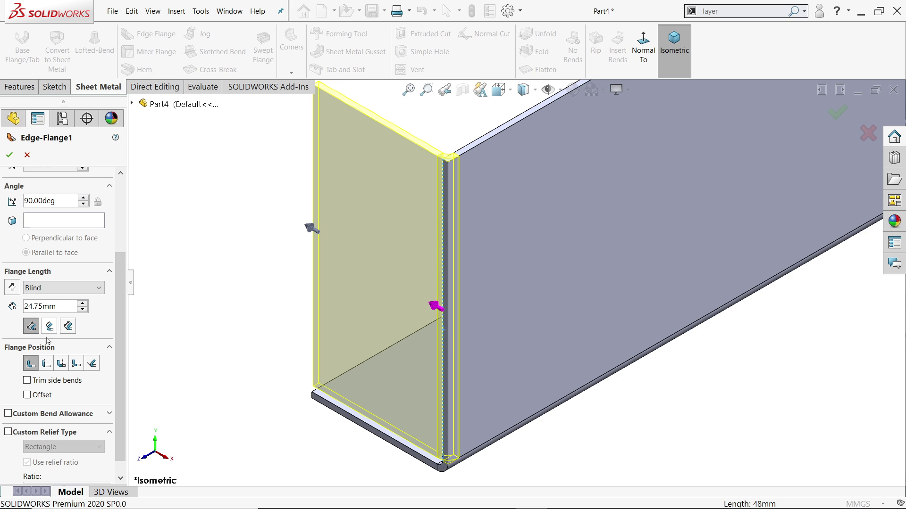
{"action": "left_click", "coordinate": [45, 363]}
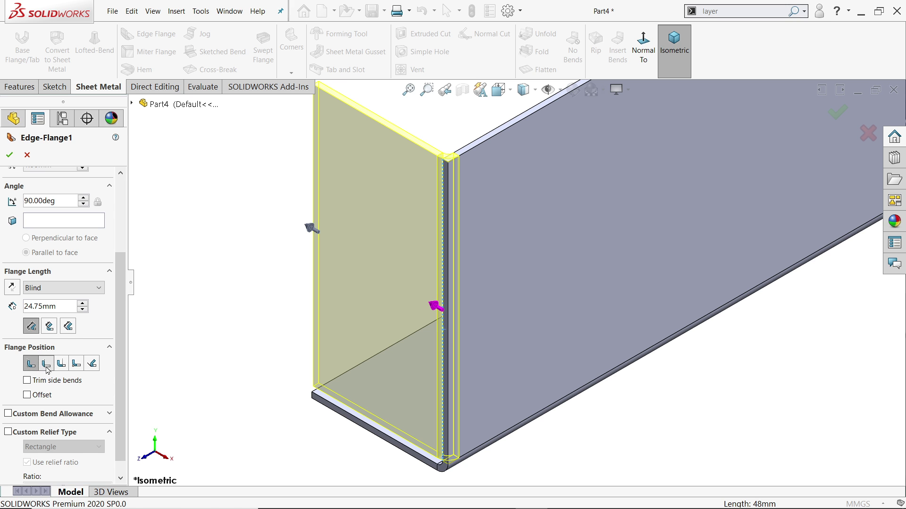
Switch to Photos and check in the drawing's right-side view how the end flange sits against the base, returning to SOLIDWORKS.
{"action": "key", "text": "alt+Tab"}
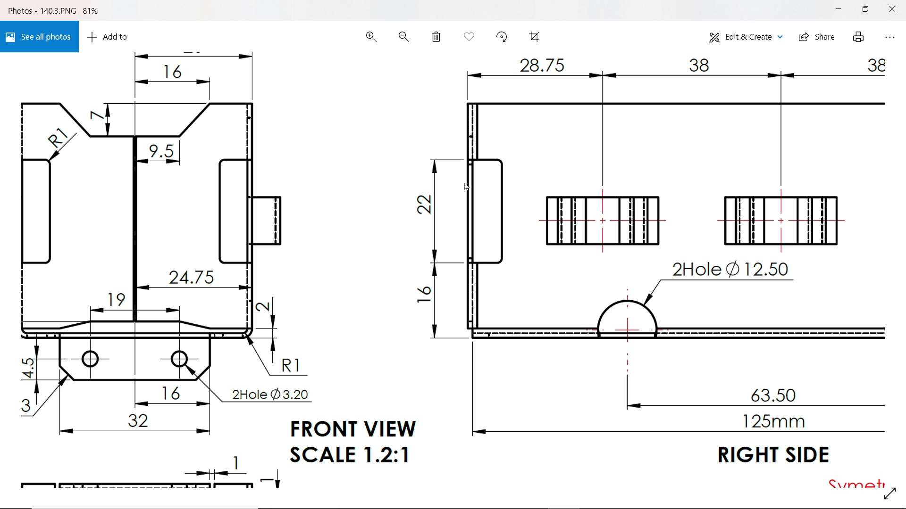
{"action": "scroll", "coordinate": [463, 326], "scroll_direction": "up", "scroll_amount": 5}
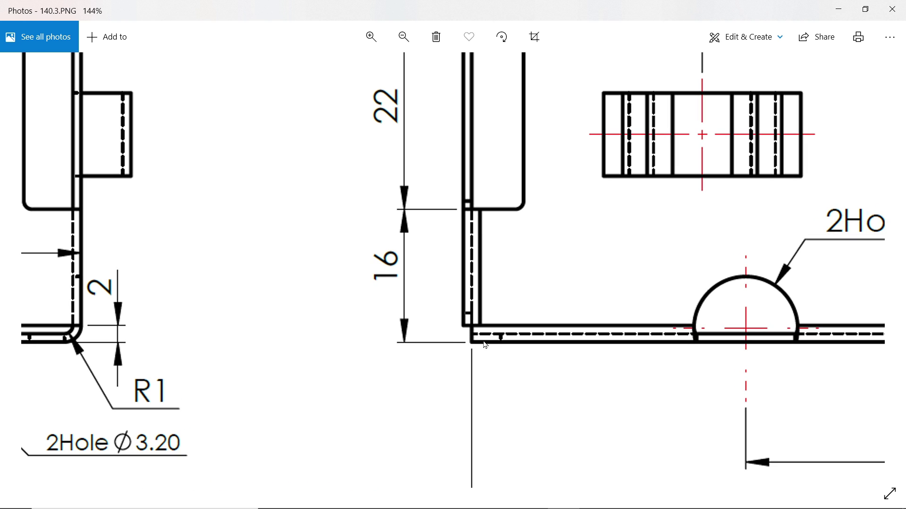
{"action": "scroll", "coordinate": [493, 352], "scroll_direction": "down", "scroll_amount": 3}
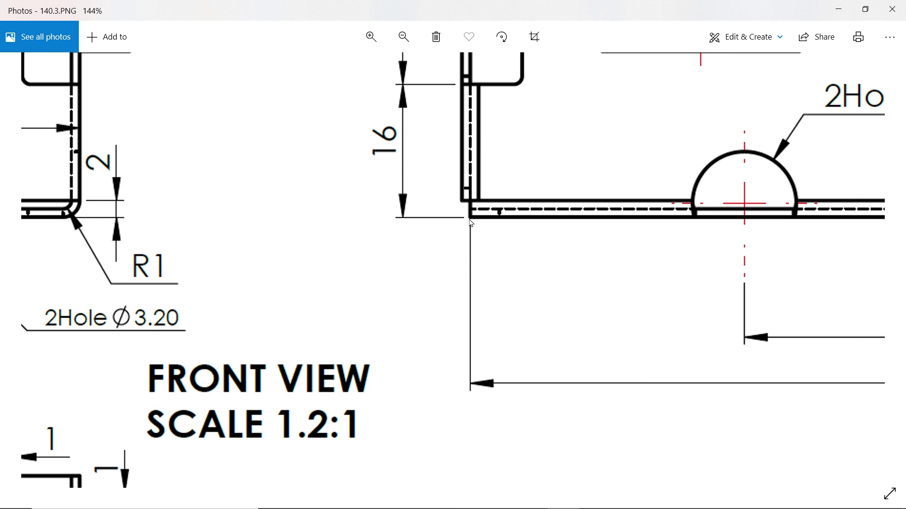
{"action": "scroll", "coordinate": [475, 201], "scroll_direction": "down", "scroll_amount": 5, "text": "ctrl"}
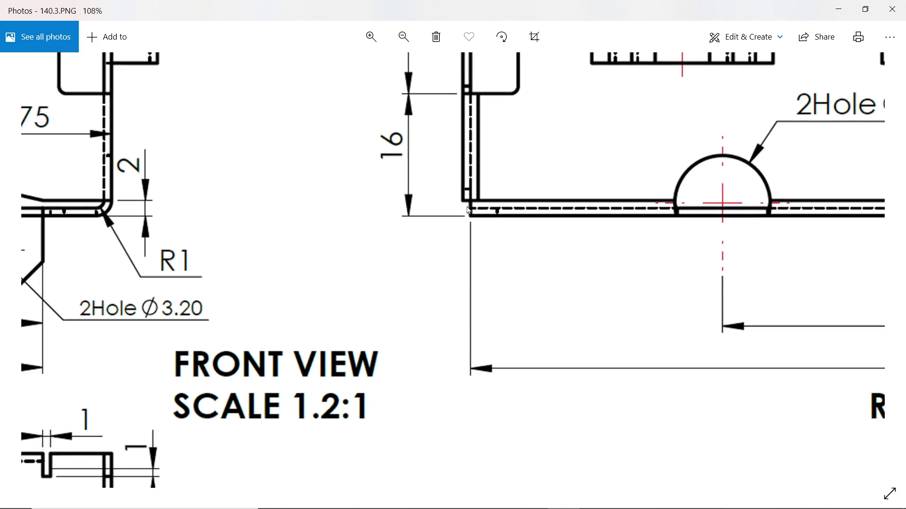
{"action": "scroll", "coordinate": [468, 190], "scroll_direction": "down", "scroll_amount": 3, "text": "ctrl"}
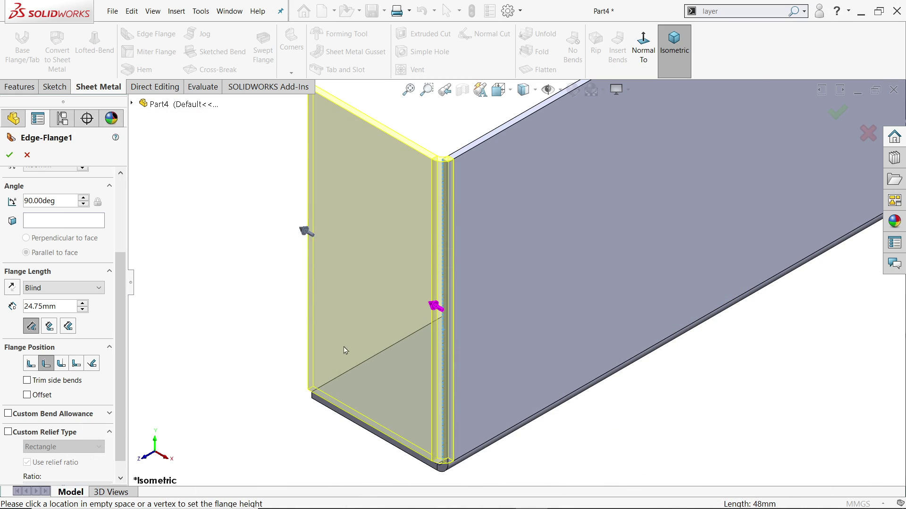
Keep the Material Outside position and create the edge flange.
{"action": "left_click", "coordinate": [49, 367]}
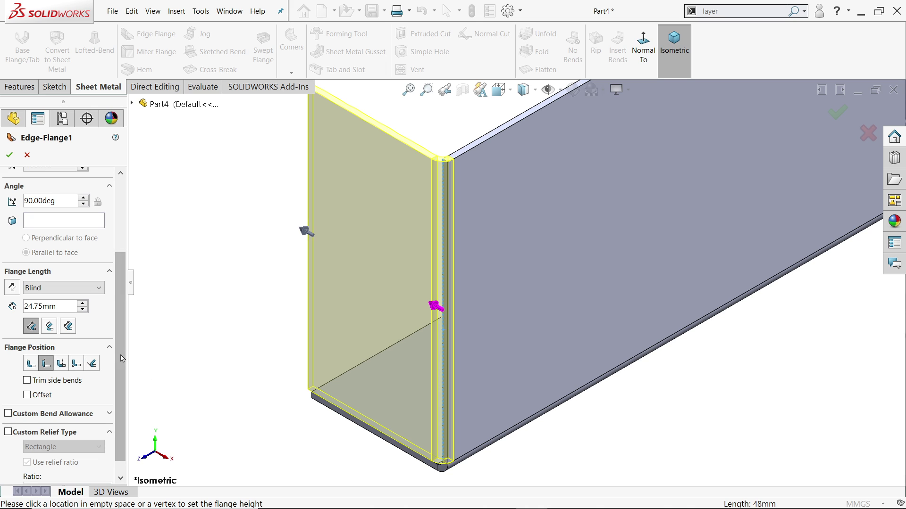
{"action": "scroll", "coordinate": [121, 382], "scroll_direction": "down", "scroll_amount": 1}
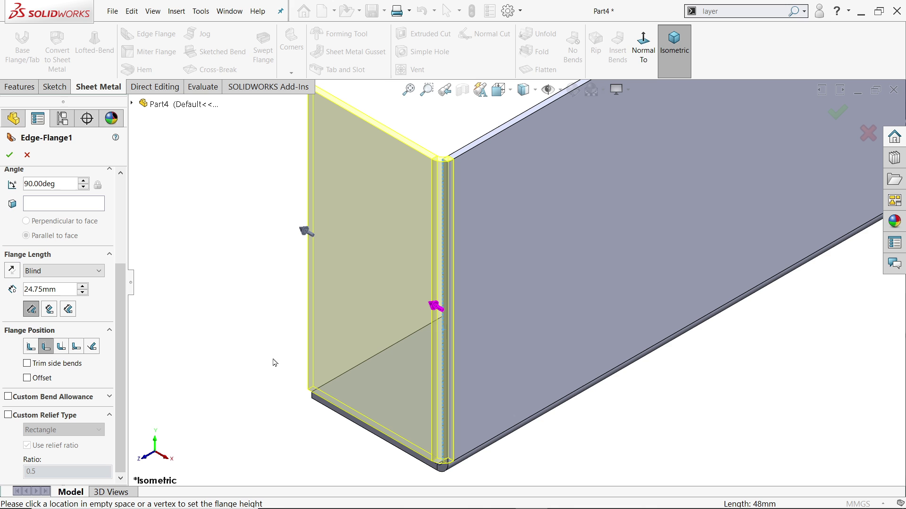
{"action": "left_click", "coordinate": [7, 159]}
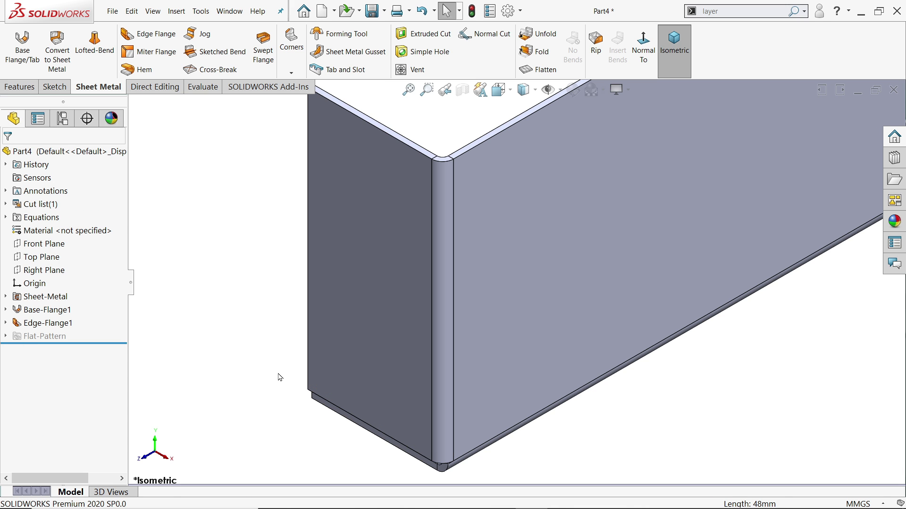
Switch to Photos and examine the front view's upper notch and lower tab dimensions and the top and flat views, returning to SOLIDWORKS.
{"action": "mouse_move", "coordinate": [279, 375]}
{"action": "middle_mouse_down"}
{"action": "mouse_move", "coordinate": [308, 212]}
{"action": "mouse_move", "coordinate": [304, 330]}
{"action": "mouse_move", "coordinate": [283, 375]}
{"action": "middle_mouse_up"}
{"action": "key", "text": "alt+Tab"}
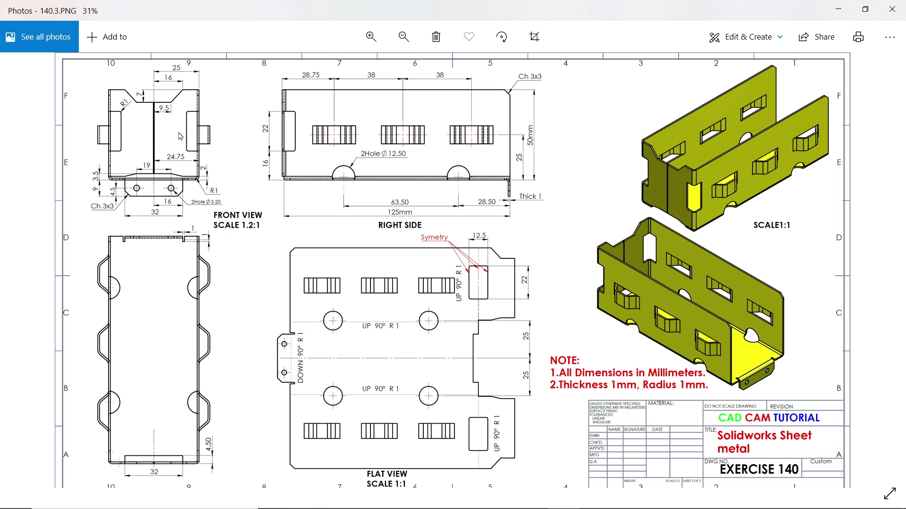
{"action": "scroll", "coordinate": [157, 88], "scroll_direction": "up", "scroll_amount": 3}
{"action": "scroll", "coordinate": [157, 87], "scroll_direction": "up", "scroll_amount": 2}
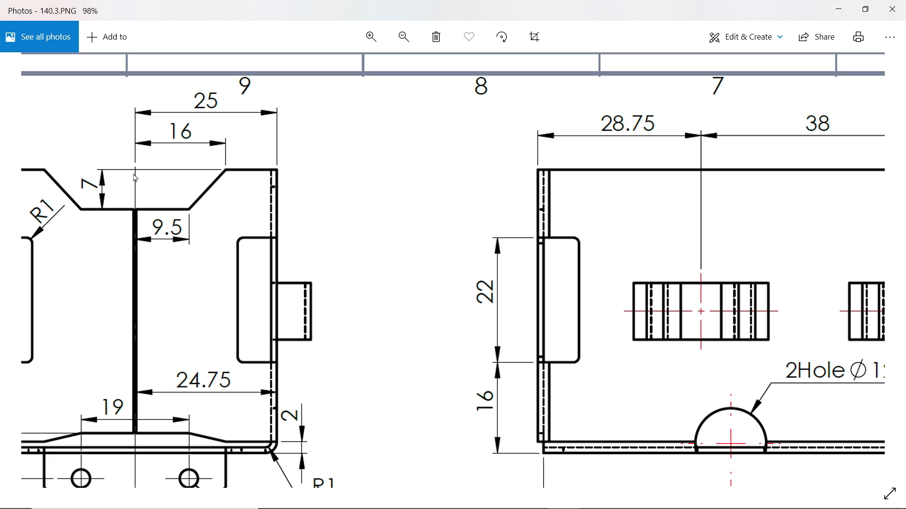
{"action": "left_click_drag", "start_coordinate": [191, 331], "coordinate": [195, 227]}
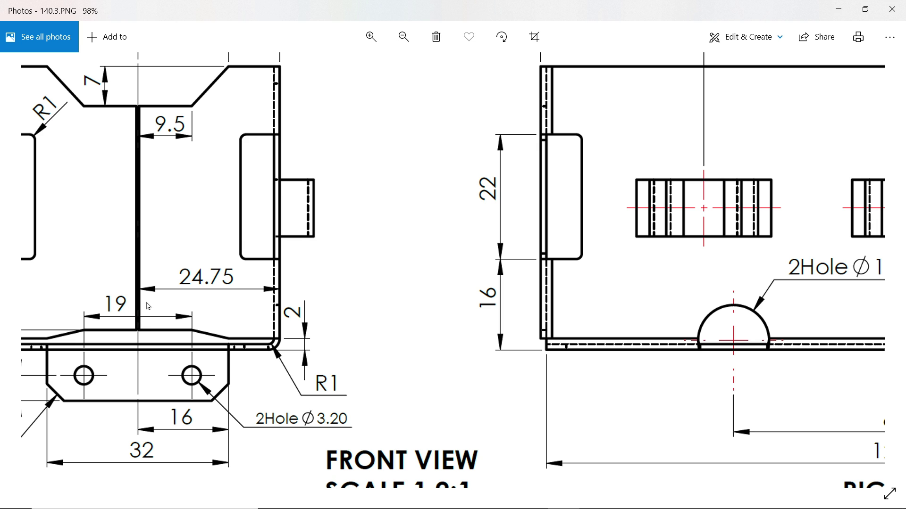
{"action": "left_click_drag", "start_coordinate": [229, 338], "coordinate": [329, 334]}
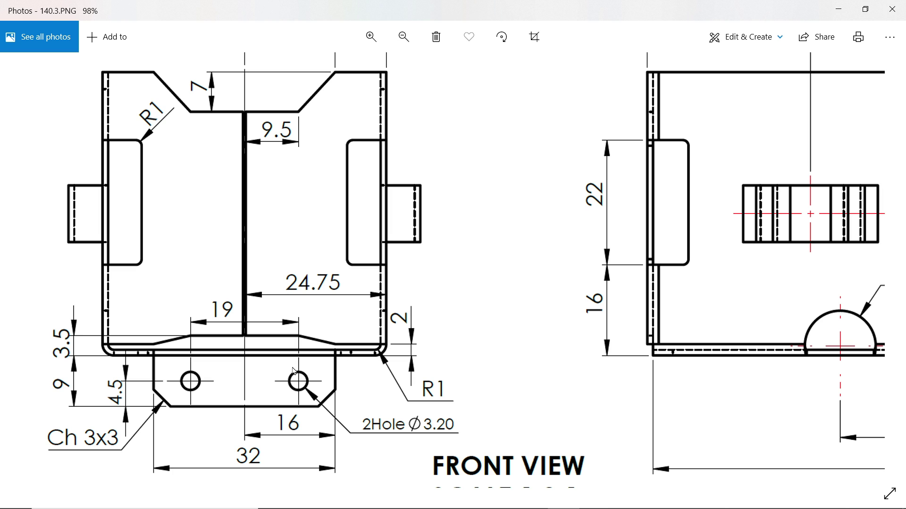
{"action": "left_click_drag", "start_coordinate": [306, 400], "coordinate": [302, 247]}
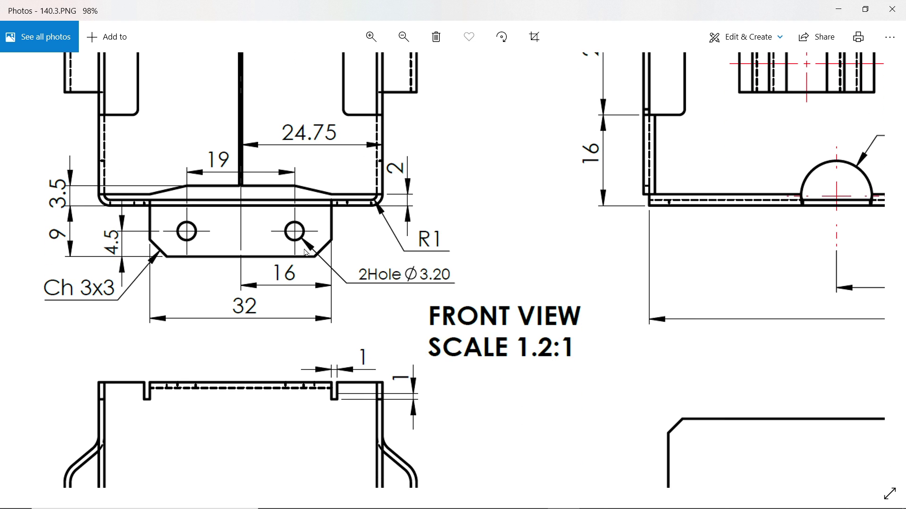
{"action": "scroll", "coordinate": [306, 253], "scroll_direction": "down", "scroll_amount": 4, "text": "ctrl"}
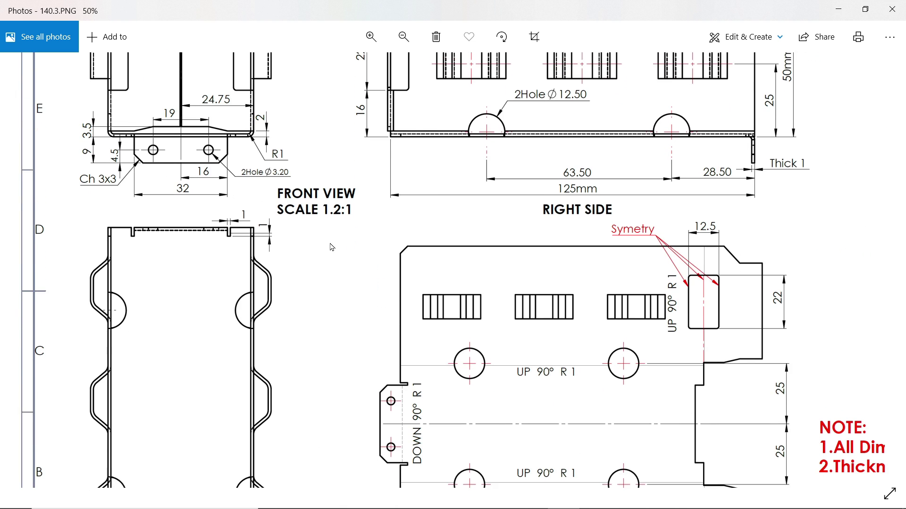
{"action": "left_click_drag", "start_coordinate": [331, 247], "coordinate": [335, 228]}
{"action": "left_click_drag", "start_coordinate": [301, 332], "coordinate": [299, 223]}
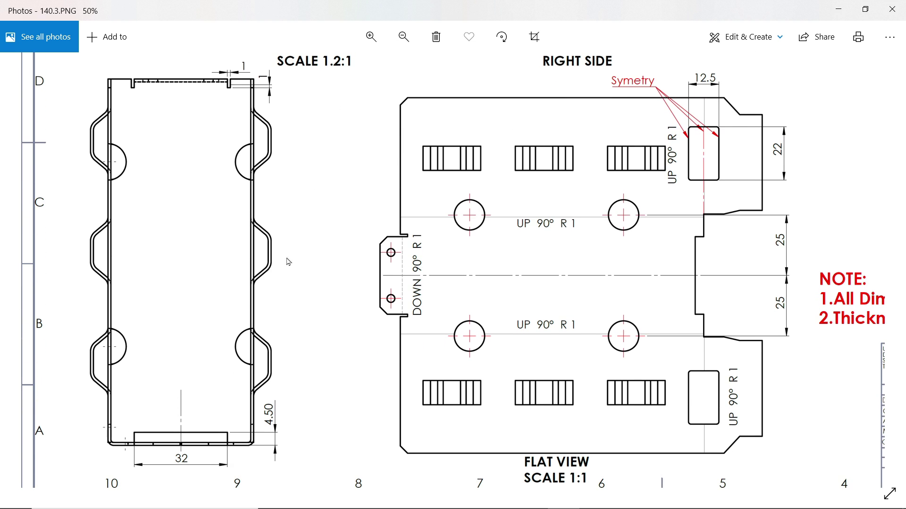
{"action": "scroll", "coordinate": [213, 440], "scroll_direction": "up", "scroll_amount": 4, "text": "ctrl"}
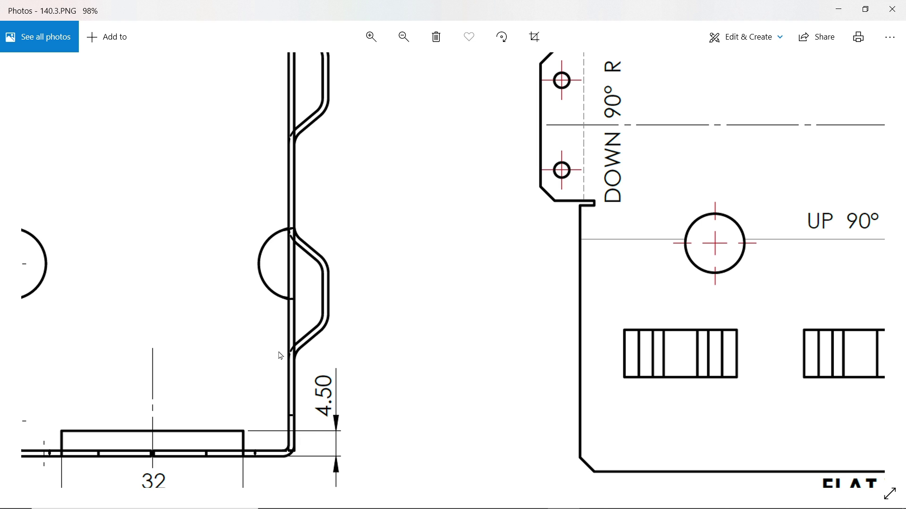
{"action": "scroll", "coordinate": [281, 356], "scroll_direction": "down", "scroll_amount": 4, "text": "ctrl"}
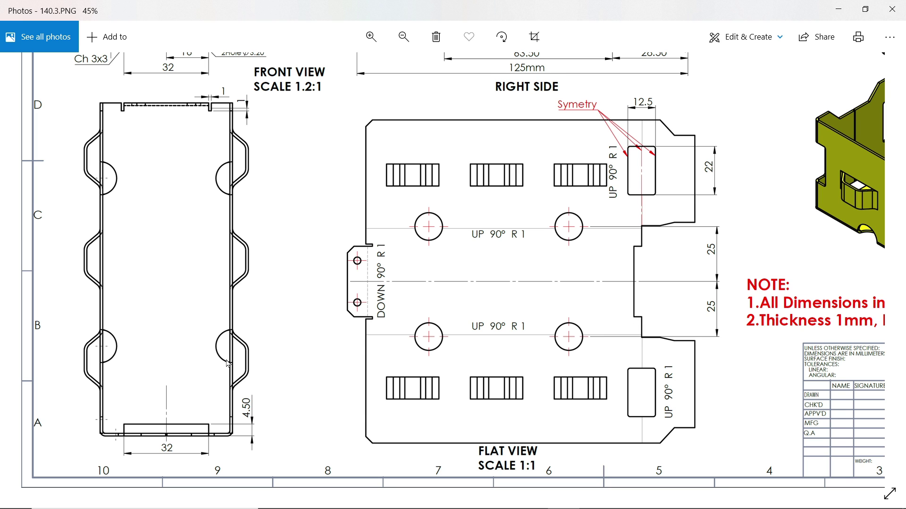
{"action": "left_click", "coordinate": [838, 9]}
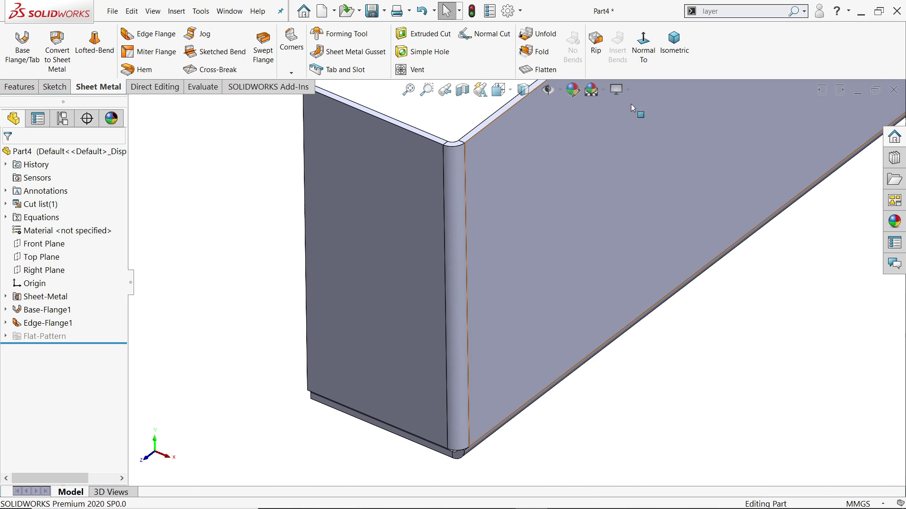
Start a sketch on the edge flange's outer face and draw a vertical centerline about 55 mm long up from the origin.
{"action": "left_click", "coordinate": [385, 307]}
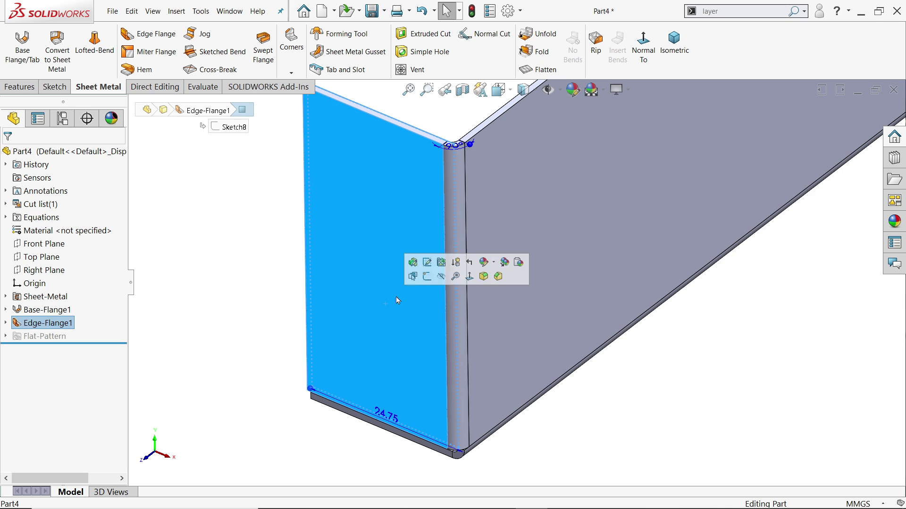
{"action": "left_click", "coordinate": [426, 279]}
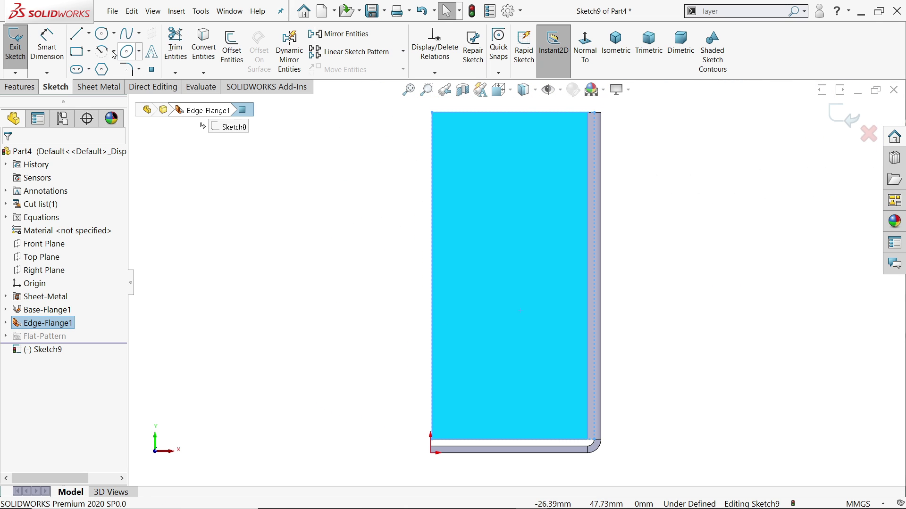
{"action": "left_click", "coordinate": [89, 33]}
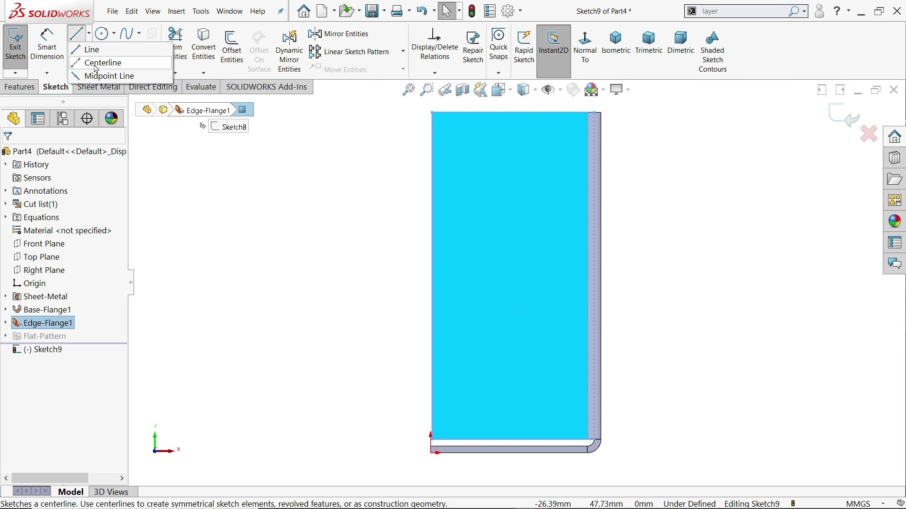
{"action": "left_click", "coordinate": [96, 65]}
{"action": "scroll", "coordinate": [434, 424], "scroll_direction": "down", "scroll_amount": 5}
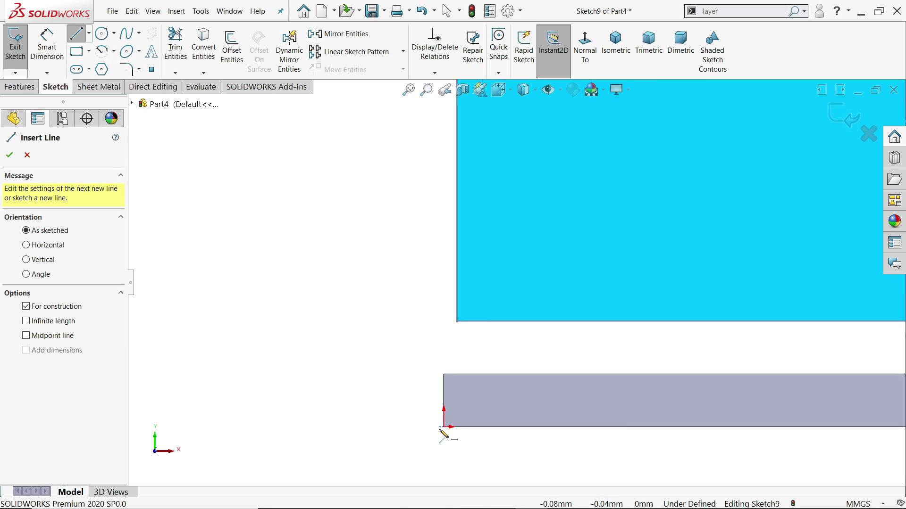
{"action": "left_click", "coordinate": [445, 427]}
{"action": "scroll", "coordinate": [449, 323], "scroll_direction": "up", "scroll_amount": 8}
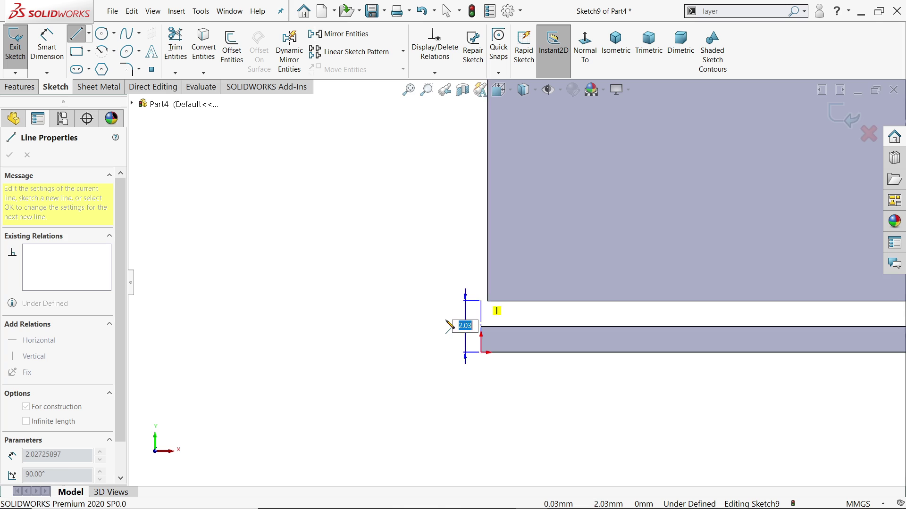
{"action": "scroll", "coordinate": [506, 175], "scroll_direction": "down", "scroll_amount": 5}
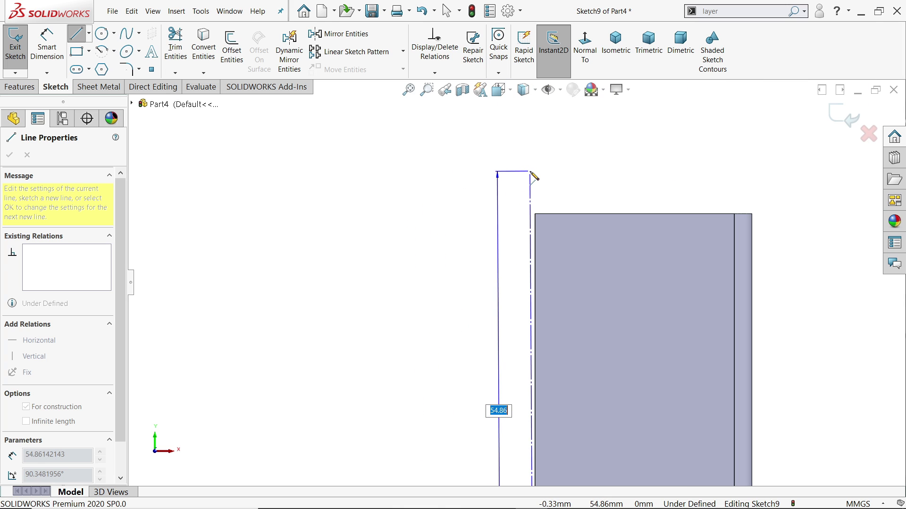
{"action": "key", "text": "Return"}
{"action": "right_click", "coordinate": [562, 162]}
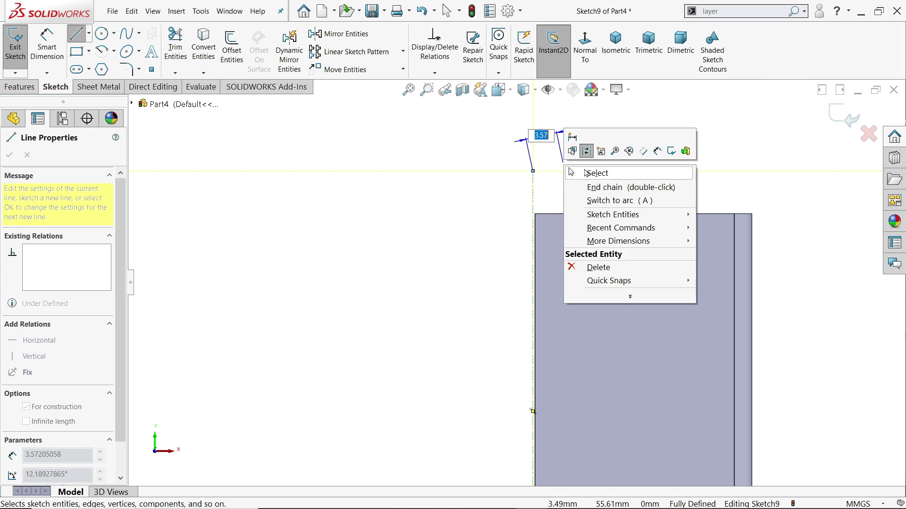
{"action": "left_click", "coordinate": [586, 173]}
{"action": "left_click", "coordinate": [534, 210]}
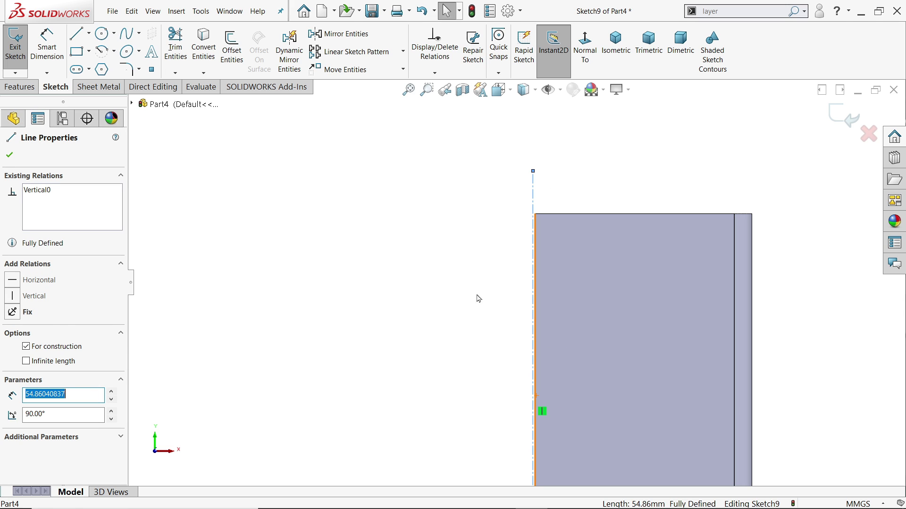
{"action": "key", "text": "Escape"}
Draw a closed half-notch profile from the centerline along the flange's upper edge, about 15 mm wide and 6 mm deep, with a slanted side.
{"action": "key", "text": "l"}
{"action": "scroll", "coordinate": [694, 249], "scroll_direction": "down", "scroll_amount": 4}
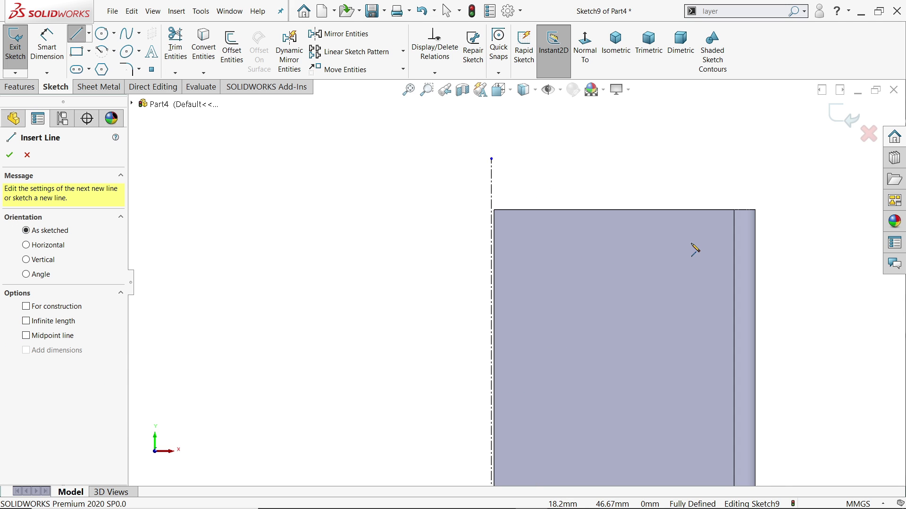
{"action": "scroll", "coordinate": [519, 250], "scroll_direction": "up", "scroll_amount": 2}
{"action": "scroll", "coordinate": [359, 242], "scroll_direction": "down", "scroll_amount": 1}
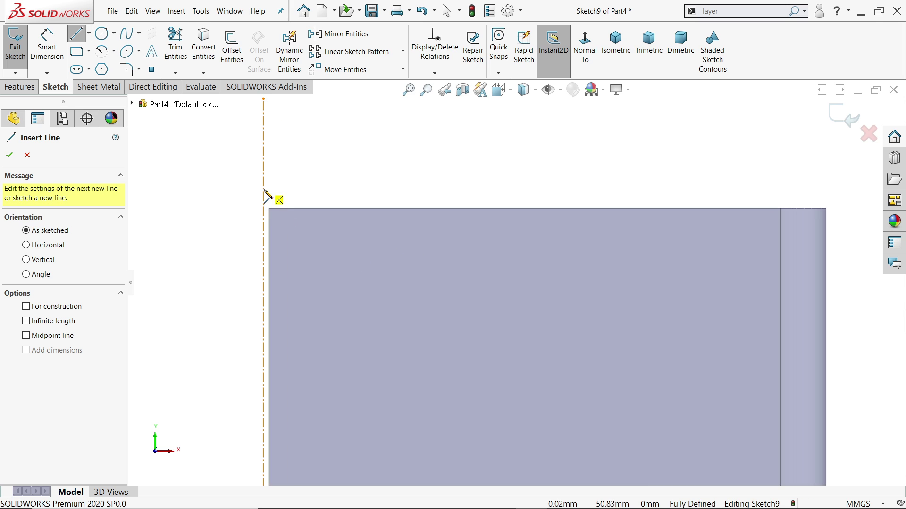
{"action": "left_click", "coordinate": [606, 209]}
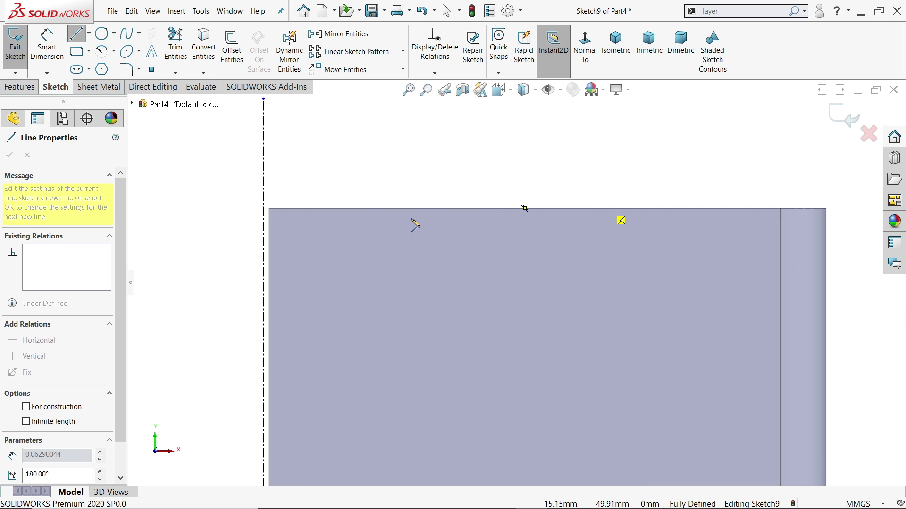
{"action": "left_click", "coordinate": [264, 209]}
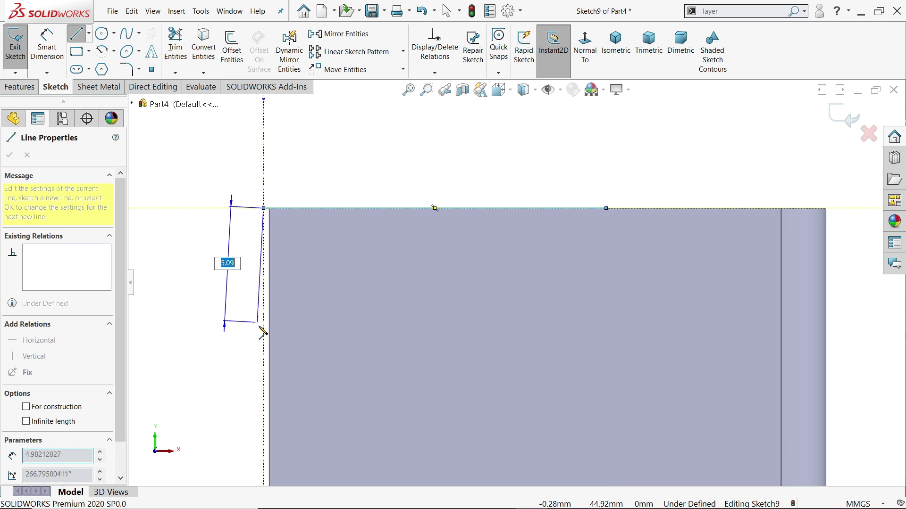
{"action": "left_click", "coordinate": [264, 345]}
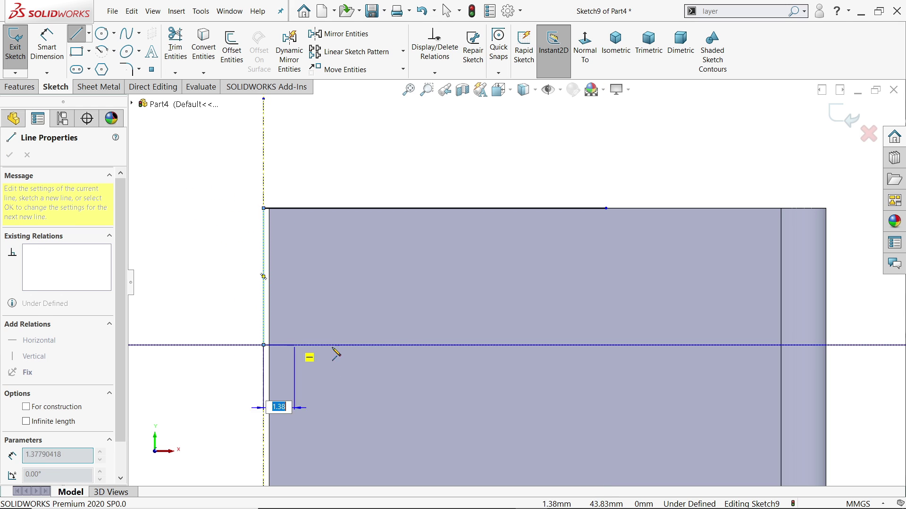
{"action": "left_click", "coordinate": [485, 345]}
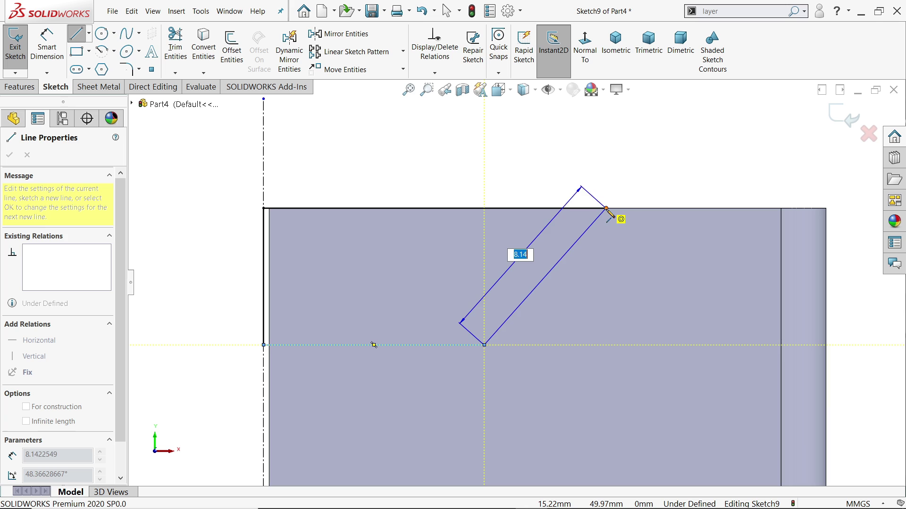
{"action": "left_click", "coordinate": [606, 209]}
Dimension the half-notch profile's upper edge to 16 mm.
{"action": "left_click", "coordinate": [47, 45]}
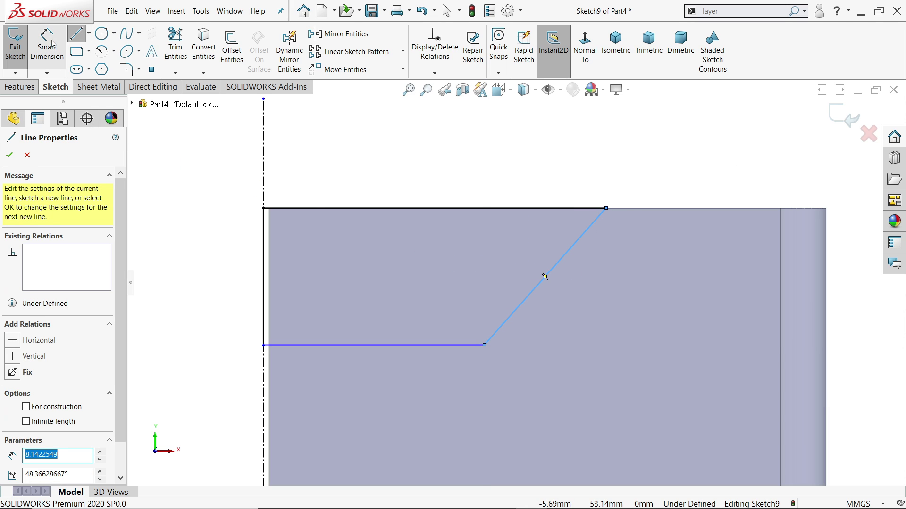
{"action": "left_click", "coordinate": [404, 209]}
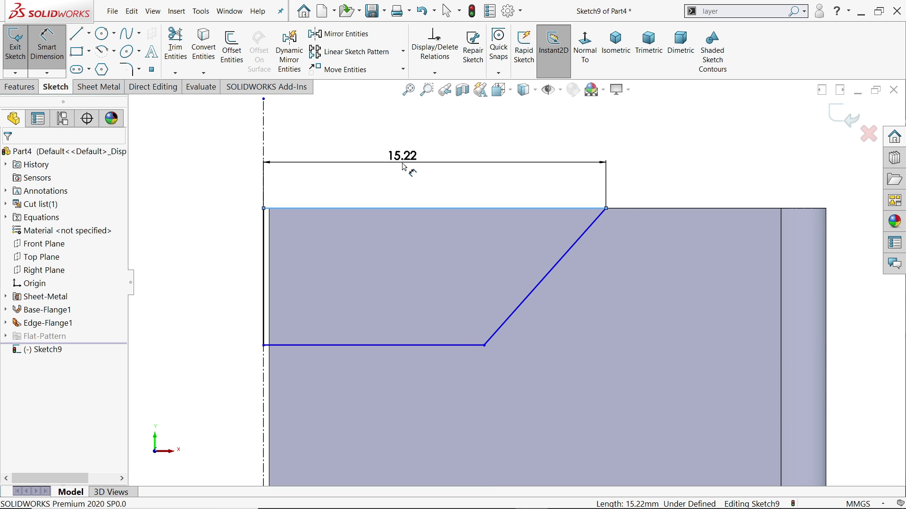
{"action": "left_click", "coordinate": [406, 169]}
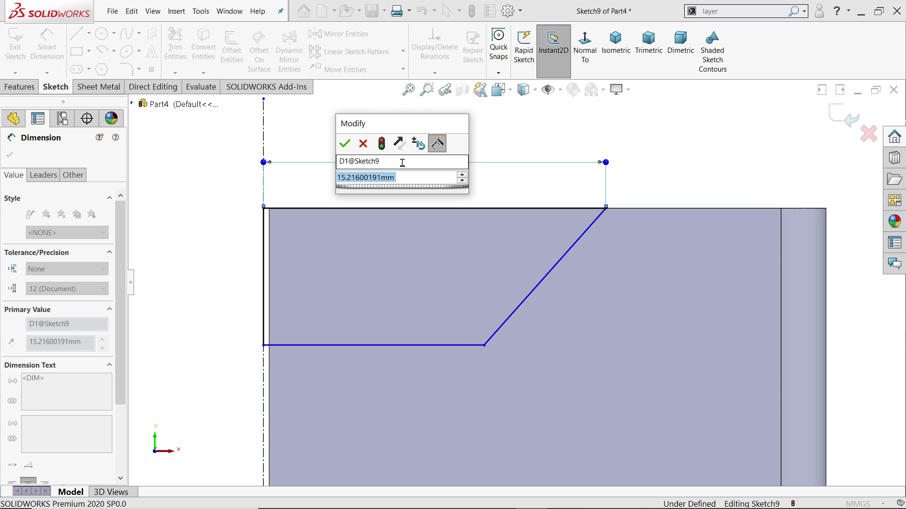
{"action": "type", "text": "16"}
{"action": "key", "text": "Return"}
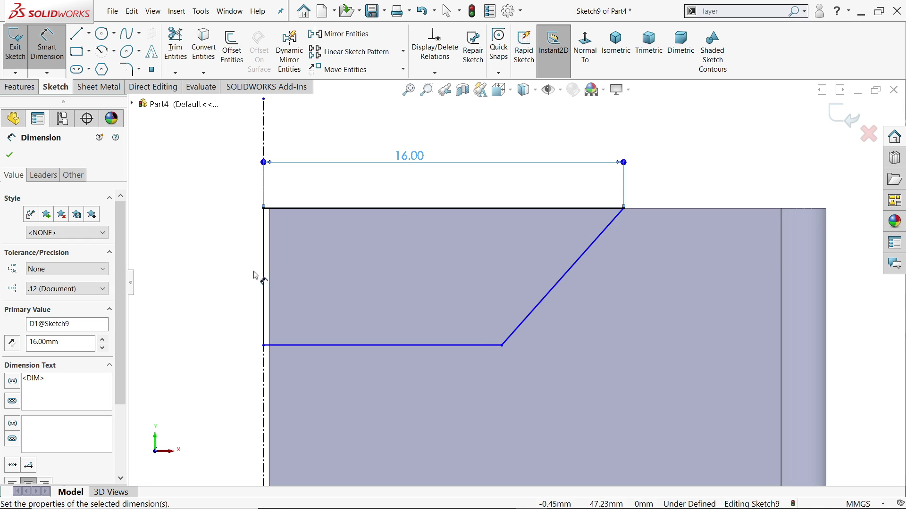
Dimension the half-notch profile's depth to 6 mm and its lower edge to 9.5 mm.
{"action": "left_click", "coordinate": [263, 278]}
{"action": "left_click", "coordinate": [240, 274]}
{"action": "type", "text": "6"}
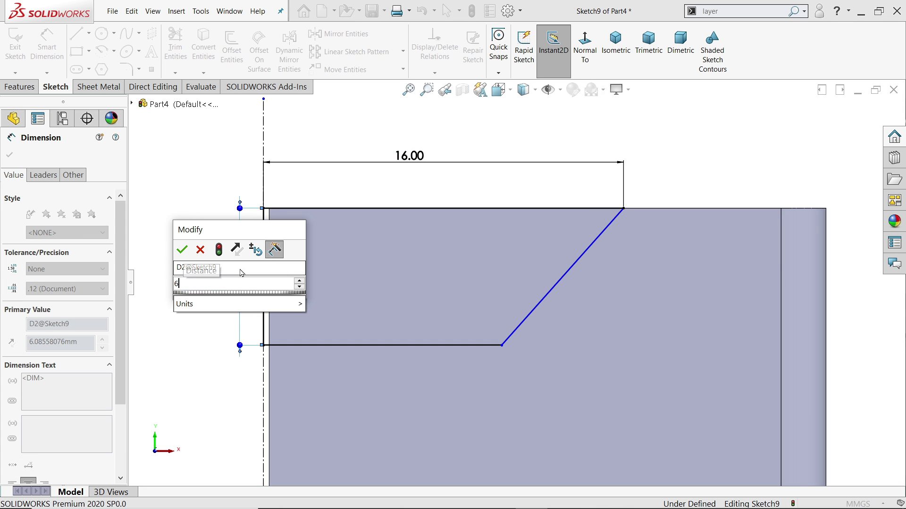
{"action": "key", "text": "Return"}
{"action": "left_click", "coordinate": [415, 345]}
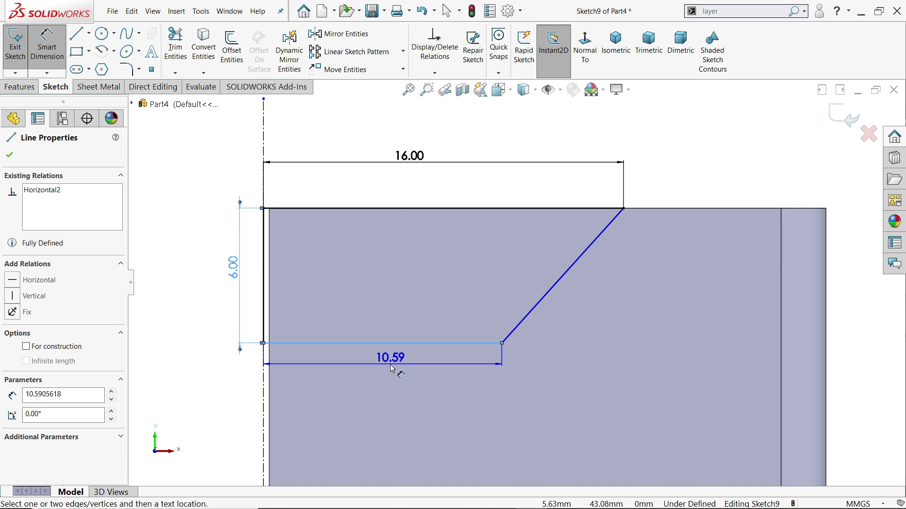
{"action": "left_click", "coordinate": [393, 369]}
{"action": "type", "text": "9.5"}
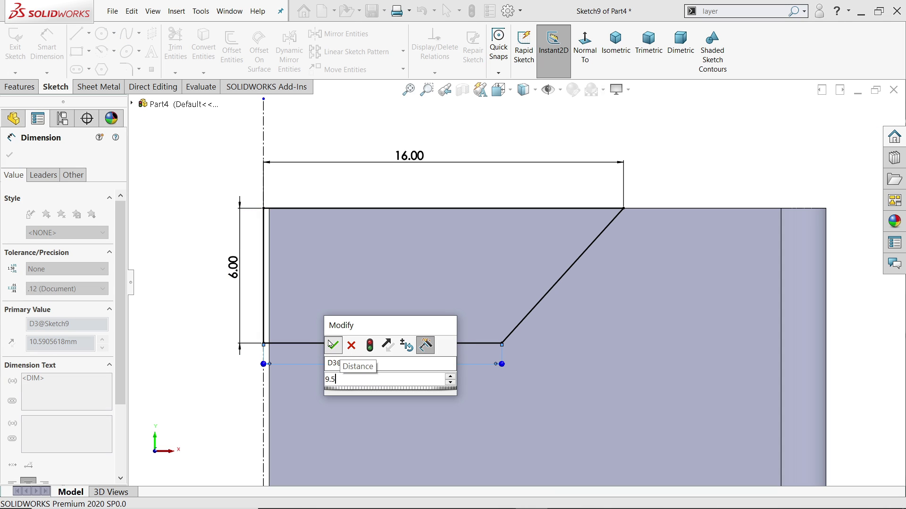
{"action": "left_click", "coordinate": [329, 344]}
Draw a horizontal line about 12.7 mm long from the origin along the base's lower edge.
{"action": "left_click", "coordinate": [76, 34]}
{"action": "scroll", "coordinate": [549, 321], "scroll_direction": "up", "scroll_amount": 5}
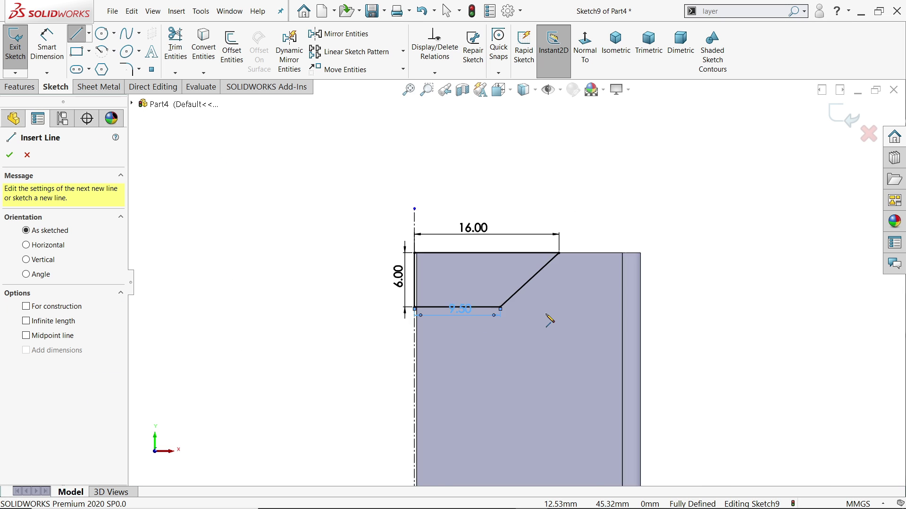
{"action": "scroll", "coordinate": [547, 326], "scroll_direction": "up", "scroll_amount": 2}
{"action": "scroll", "coordinate": [490, 427], "scroll_direction": "down", "scroll_amount": 8}
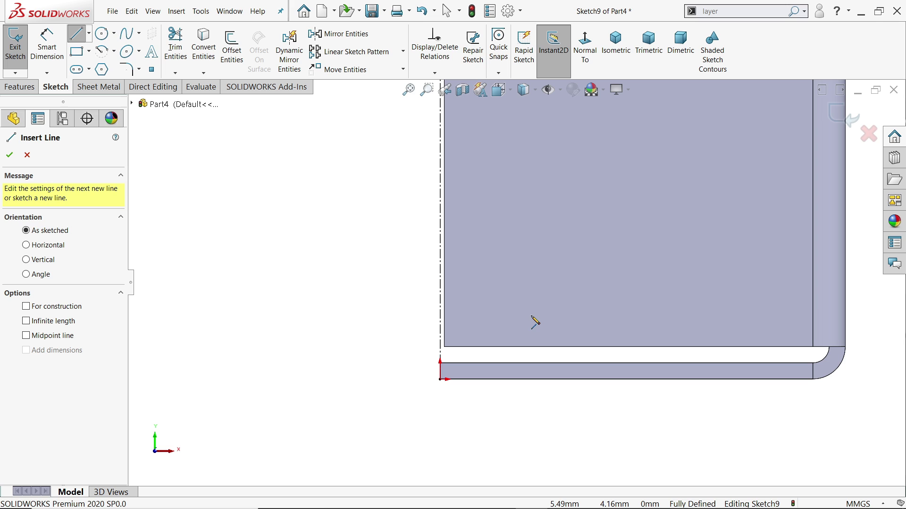
{"action": "scroll", "coordinate": [532, 321], "scroll_direction": "down", "scroll_amount": 1}
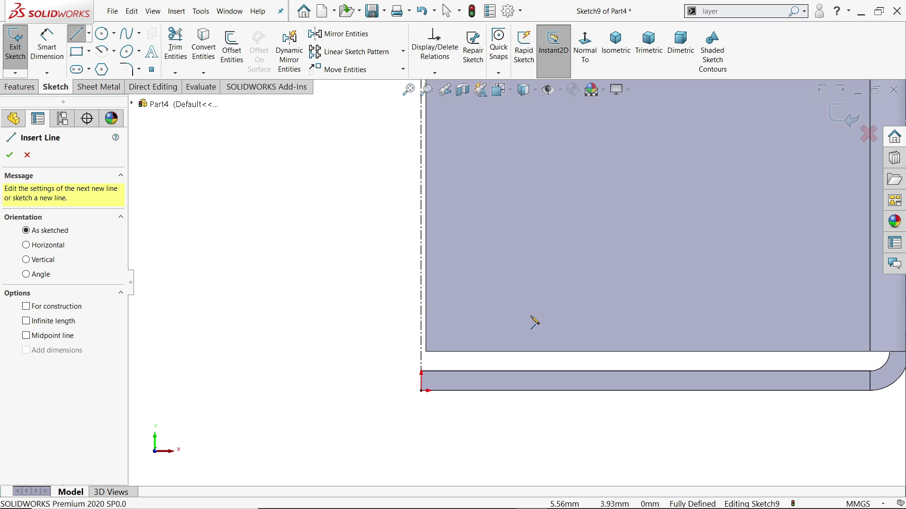
{"action": "left_click", "coordinate": [422, 392]}
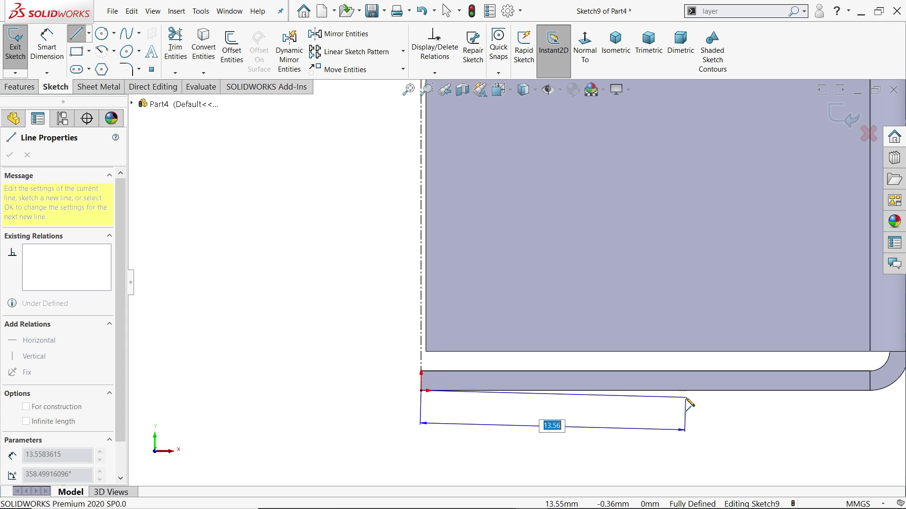
{"action": "left_click", "coordinate": [668, 391]}
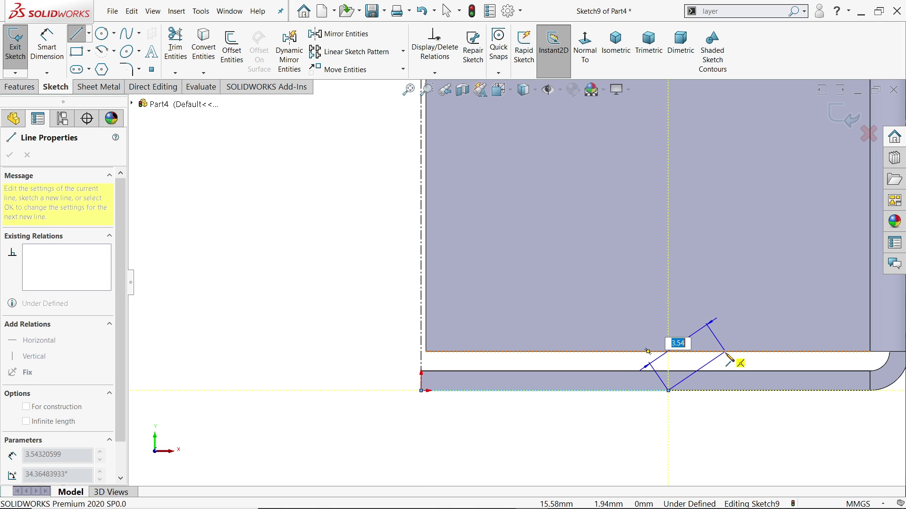
{"action": "left_click", "coordinate": [725, 352]}
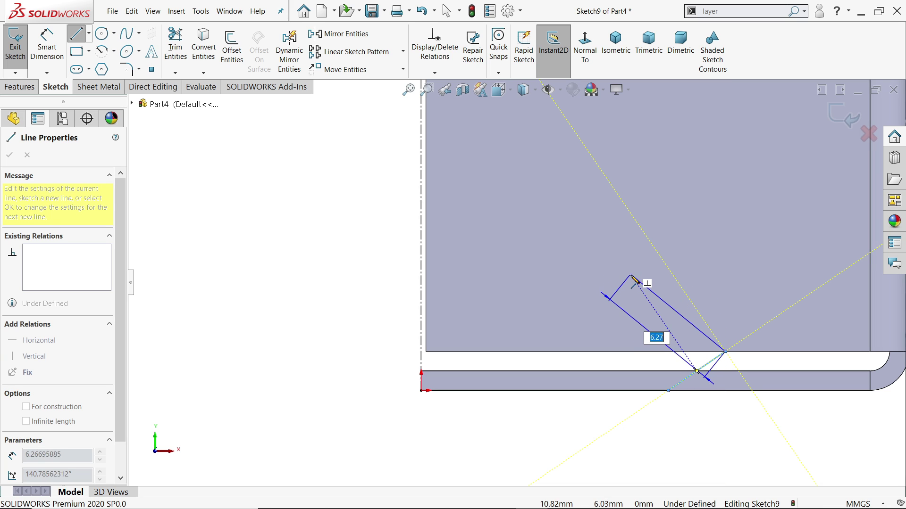
{"action": "key", "text": "Escape"}
{"action": "left_click", "coordinate": [703, 369]}
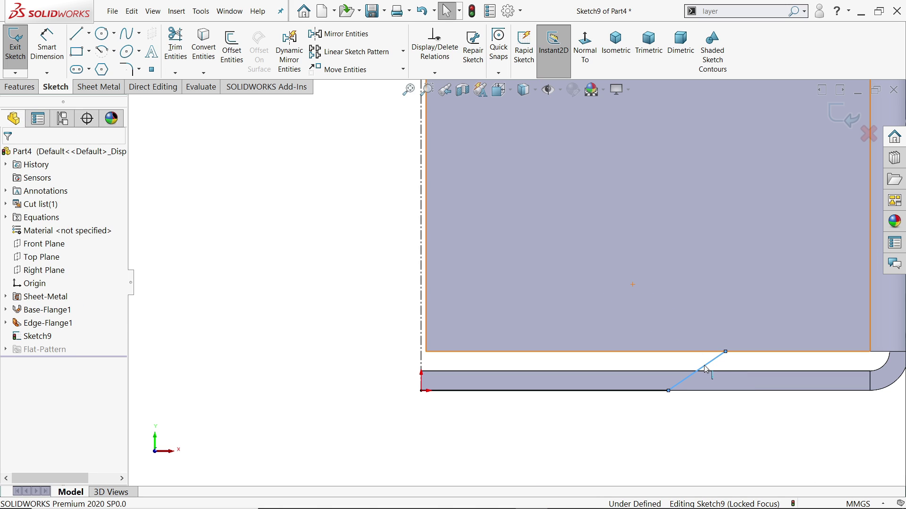
{"action": "key", "text": "Delete"}
Close the lower profile with a 2 mm vertical line up to the flange edge, a slanted line, a horizontal line to the centerline and a vertical back to the origin.
{"action": "left_click", "coordinate": [77, 35]}
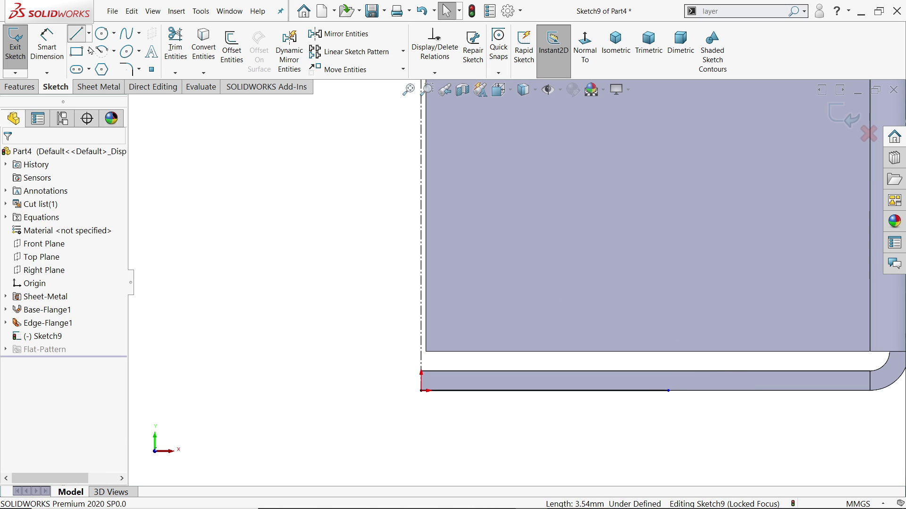
{"action": "left_click", "coordinate": [668, 390]}
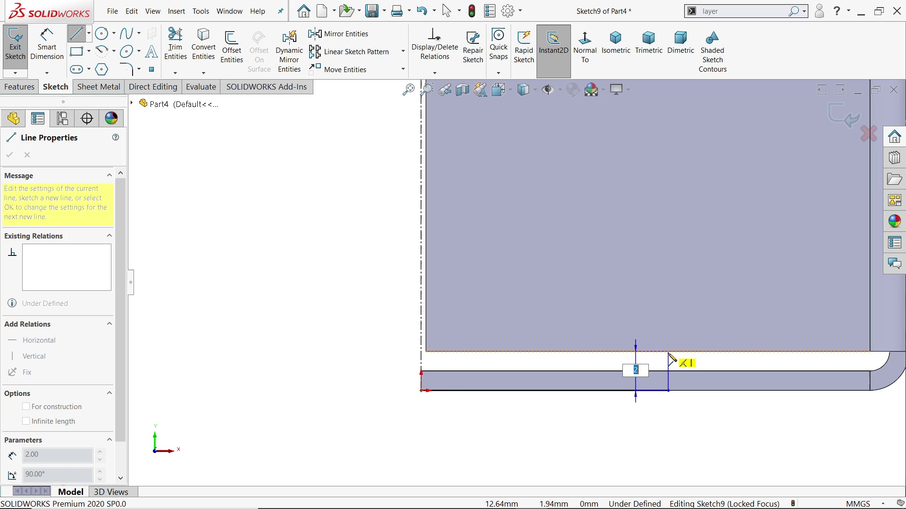
{"action": "left_click", "coordinate": [668, 352]}
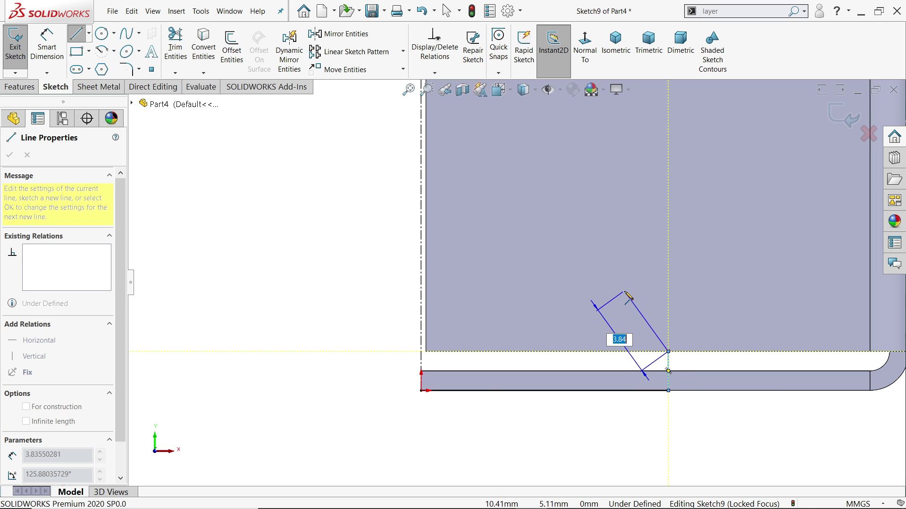
{"action": "left_click", "coordinate": [625, 291]}
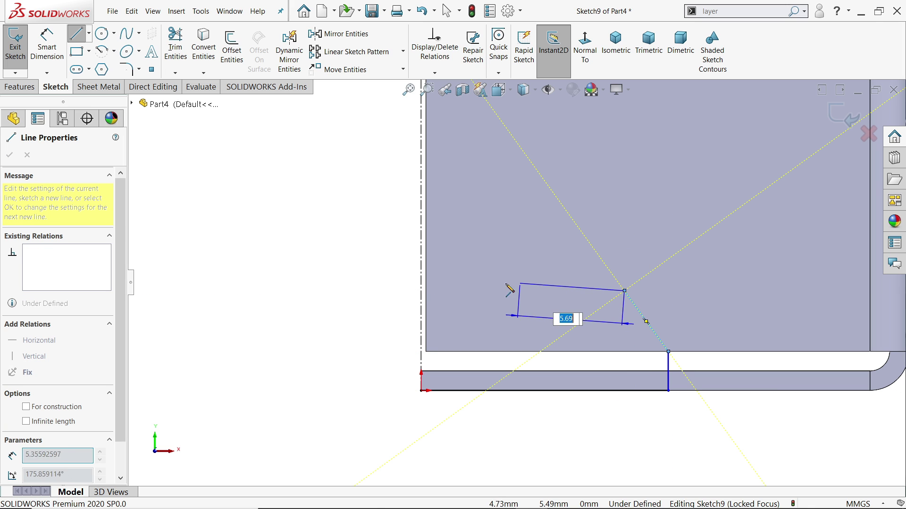
{"action": "left_click", "coordinate": [421, 291]}
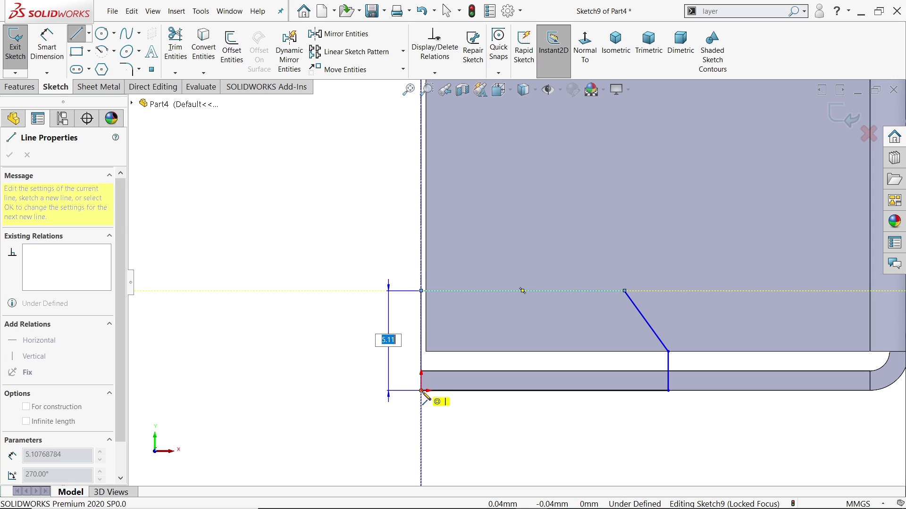
{"action": "left_click", "coordinate": [422, 390]}
Dimension the lower profile's upper horizontal edge to 19/2 mm.
{"action": "left_click", "coordinate": [47, 47]}
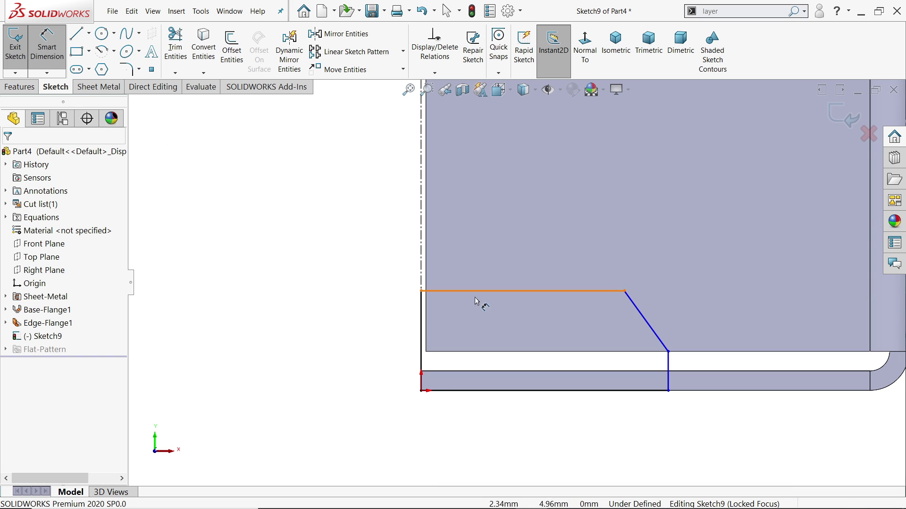
{"action": "left_click", "coordinate": [528, 297]}
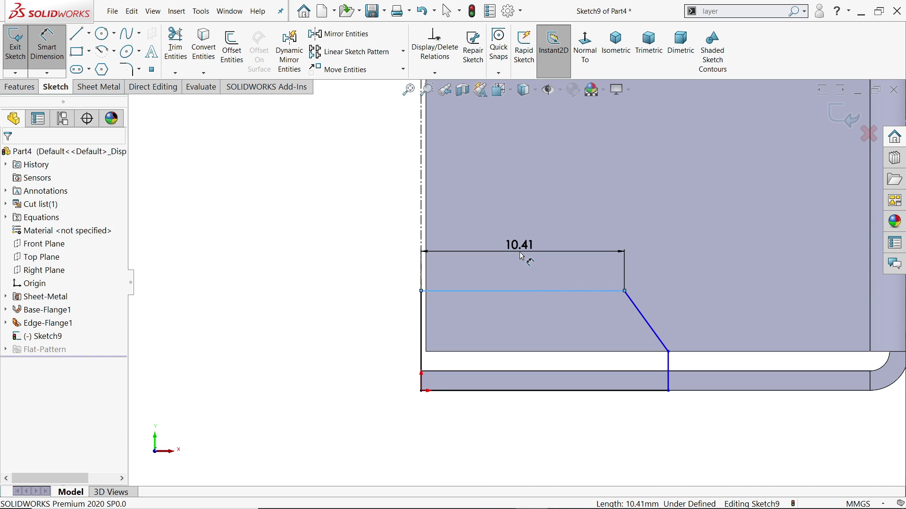
{"action": "left_click", "coordinate": [521, 256]}
{"action": "type", "text": "9"}
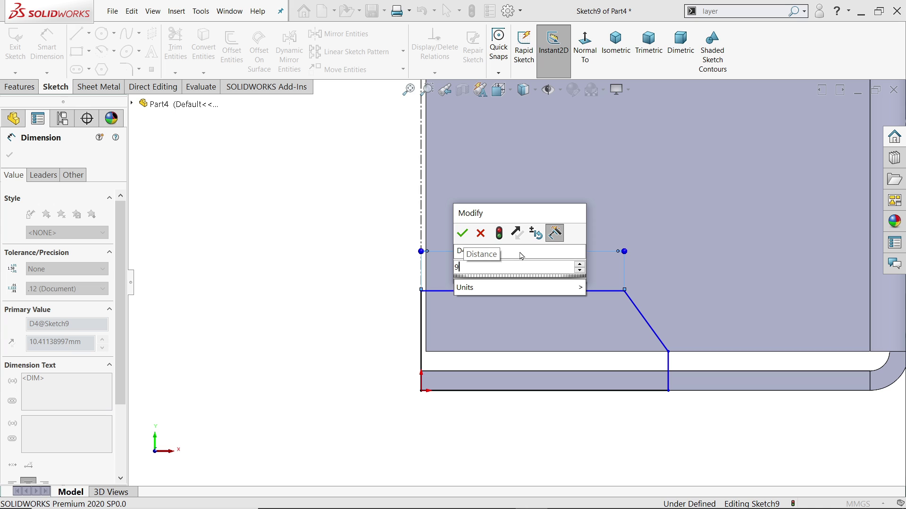
{"action": "key", "text": "BackSpace"}
{"action": "type", "text": "19/2"}
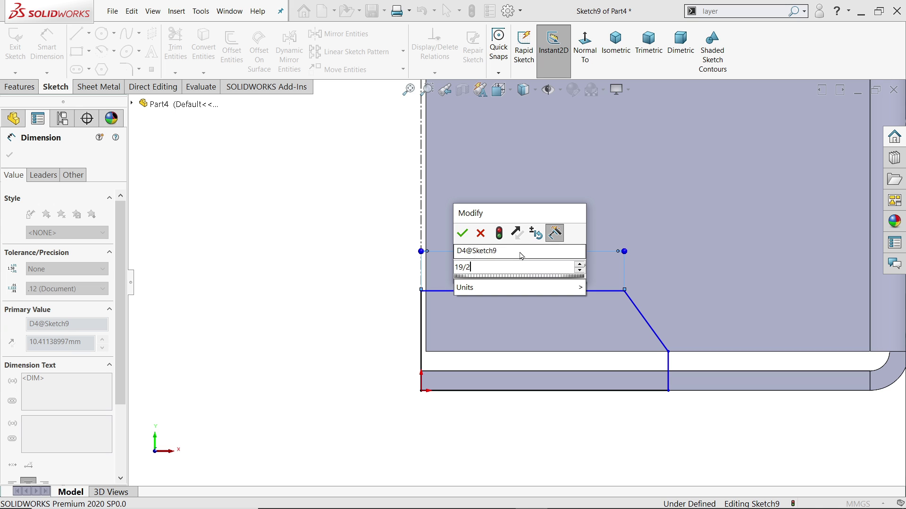
{"action": "key", "text": "Return"}
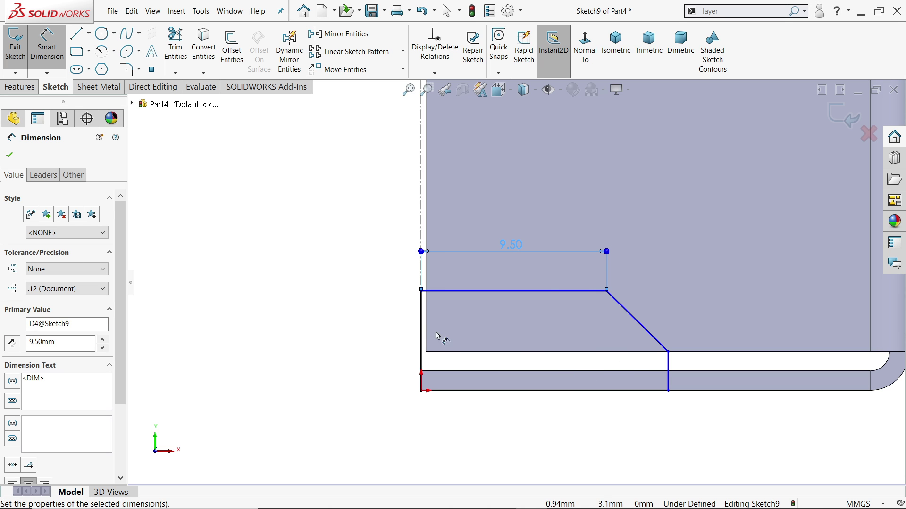
Dimension the lower profile's height along the centerline to 3.5 mm and its bottom edge to 16 mm.
{"action": "left_click", "coordinate": [422, 340]}
{"action": "left_click", "coordinate": [397, 332]}
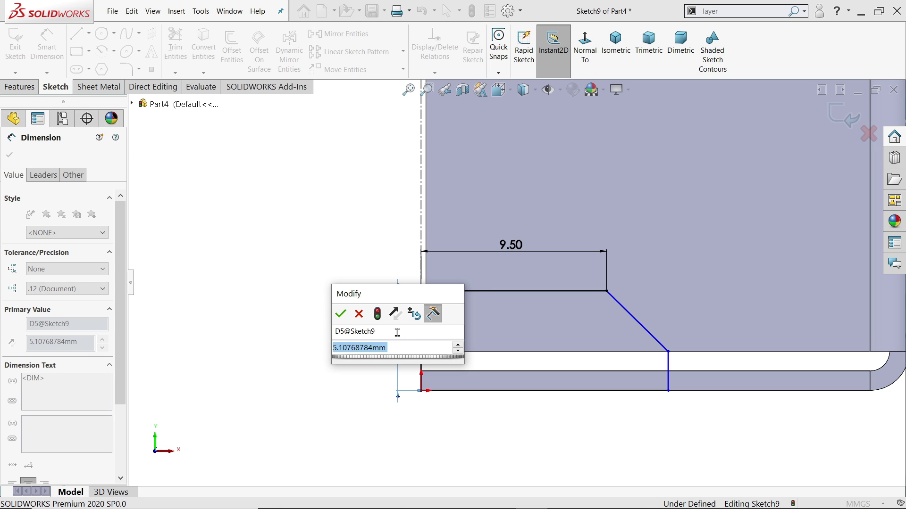
{"action": "type", "text": "3.5"}
{"action": "key", "text": "Return"}
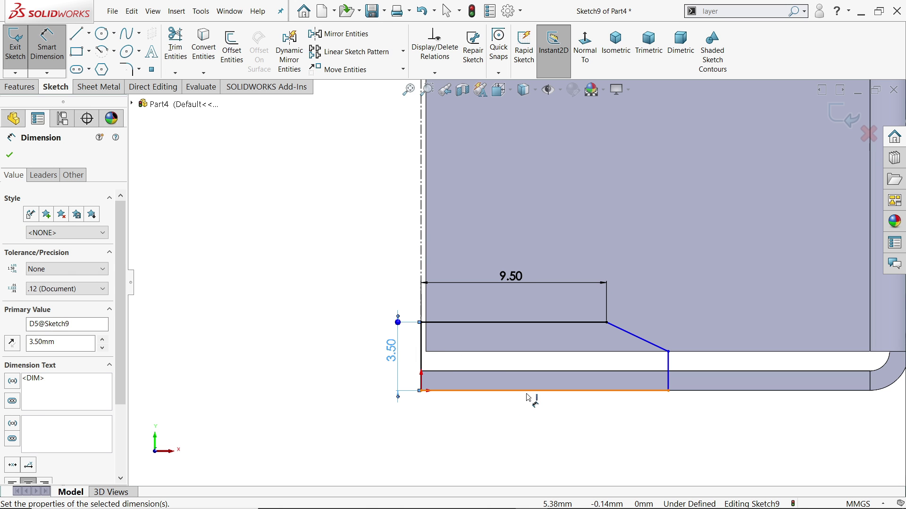
{"action": "left_click", "coordinate": [528, 397]}
{"action": "left_click", "coordinate": [527, 421]}
{"action": "type", "text": "16"}
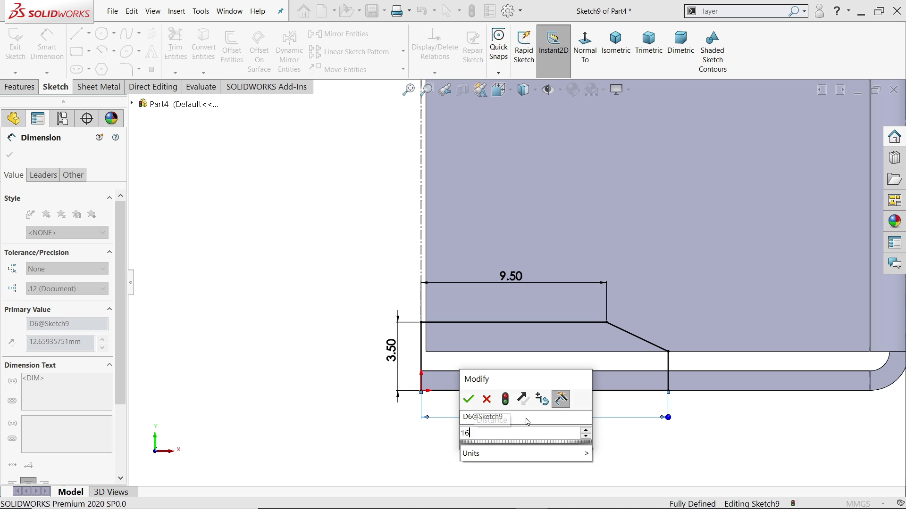
{"action": "key", "text": "Return"}
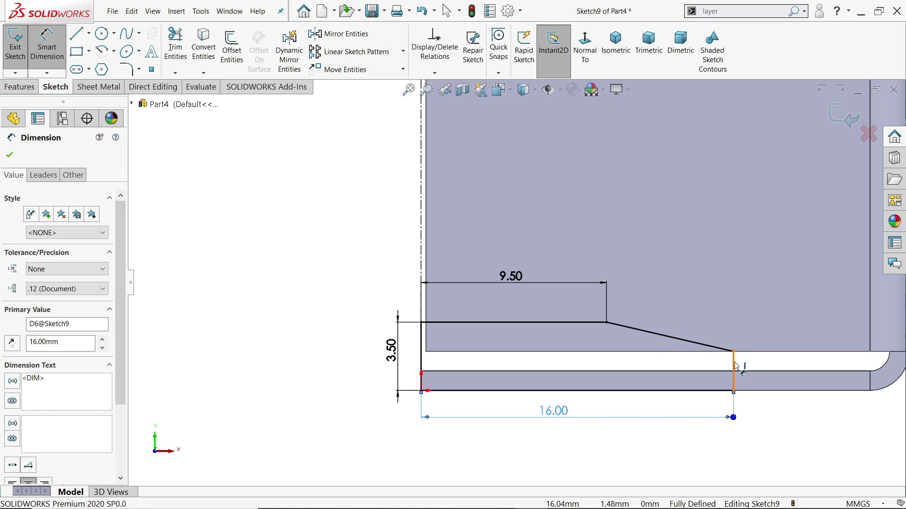
Add a driven reference dimension to the lower profile's short vertical edge.
{"action": "left_click", "coordinate": [734, 366]}
{"action": "left_click", "coordinate": [766, 326]}
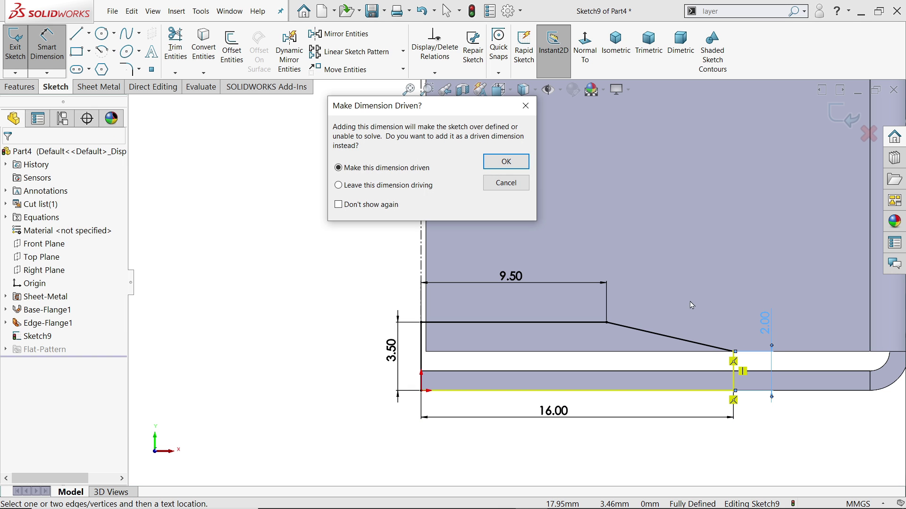
{"action": "left_click", "coordinate": [506, 162]}
{"action": "key", "text": "f"}
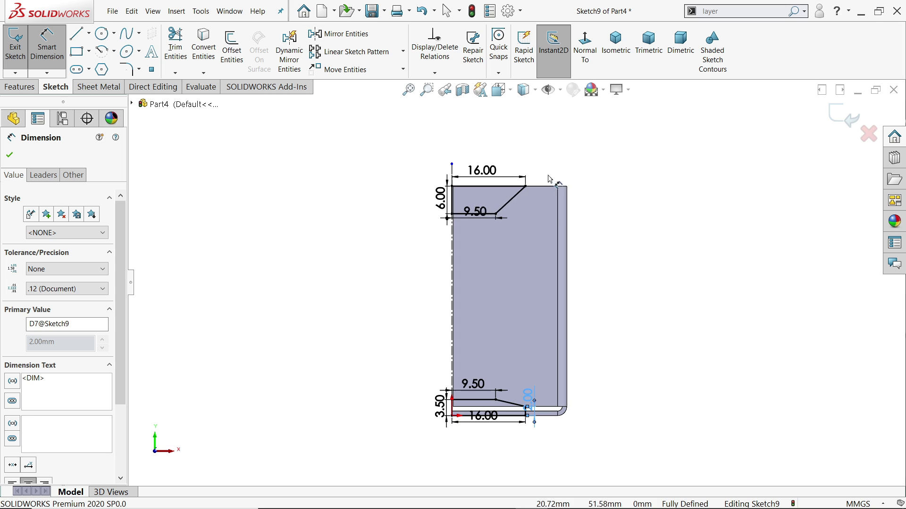
Cut-extrude both end-flange profiles to a blind depth of 4.5 mm, unlinked from the sheet thickness.
{"action": "left_click", "coordinate": [105, 91]}
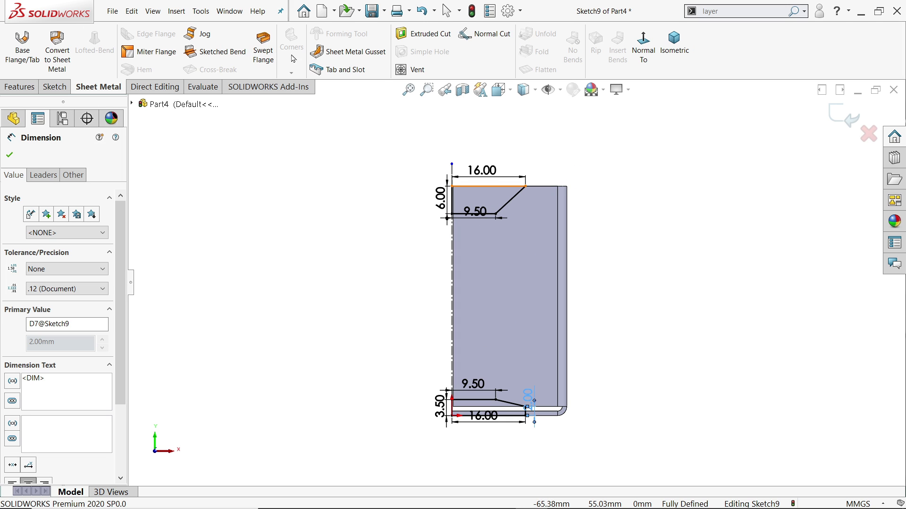
{"action": "left_click", "coordinate": [429, 35]}
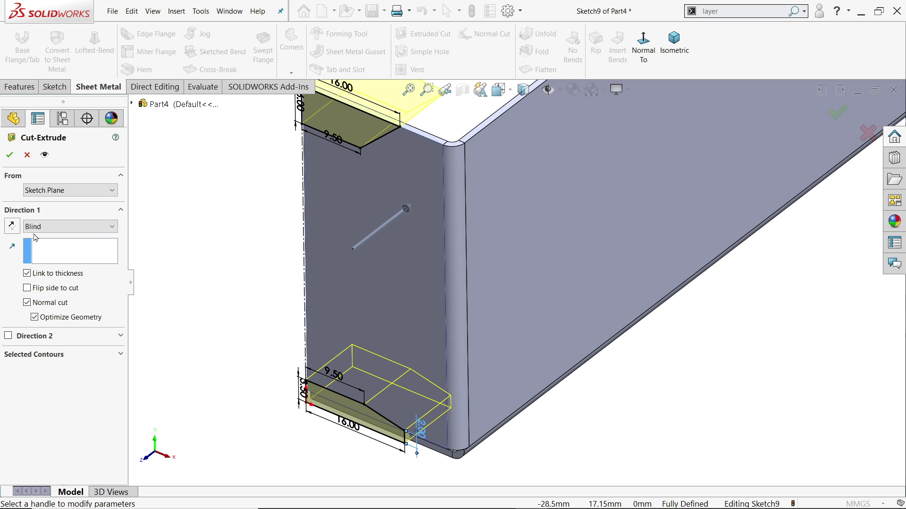
{"action": "left_click", "coordinate": [27, 274]}
{"action": "left_click_drag", "start_coordinate": [58, 277], "coordinate": [16, 276]}
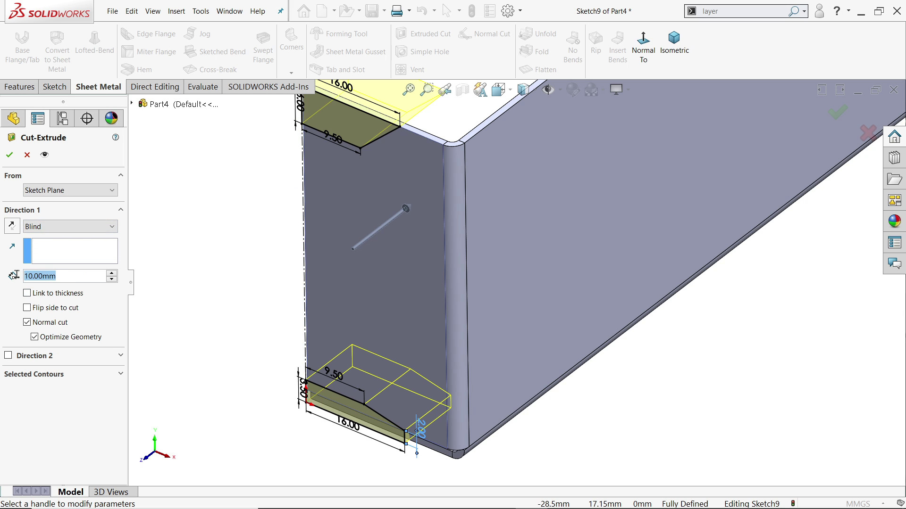
{"action": "type", "text": "4.5"}
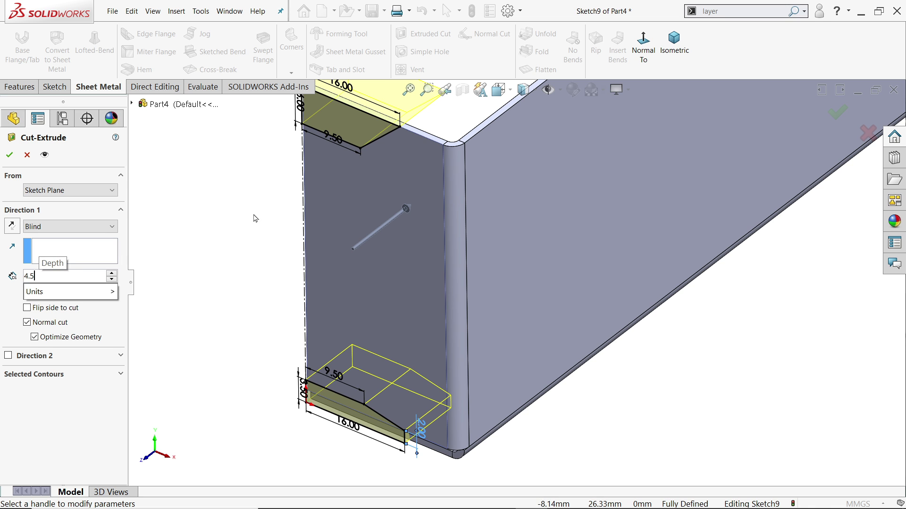
{"action": "key", "text": "Return"}
{"action": "middle_click_drag", "start_coordinate": [239, 276], "coordinate": [378, 201]}
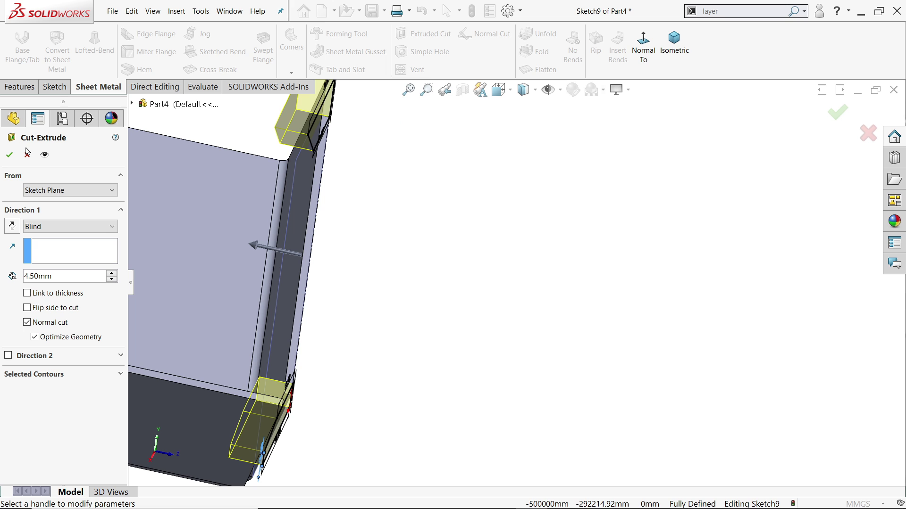
{"action": "left_click", "coordinate": [9, 154]}
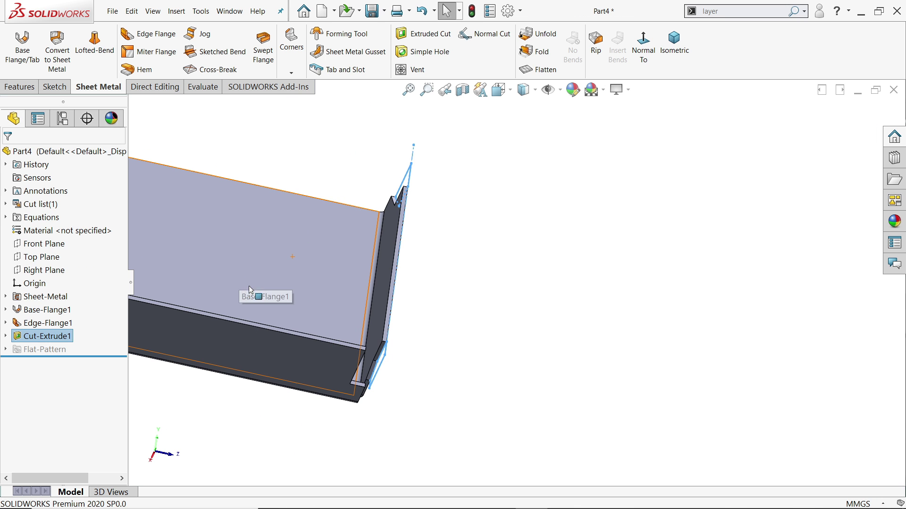
Inspect the cut flange and the part's flat pattern, and return to the folded isometric view.
{"action": "middle_click_drag", "start_coordinate": [250, 290], "coordinate": [463, 321]}
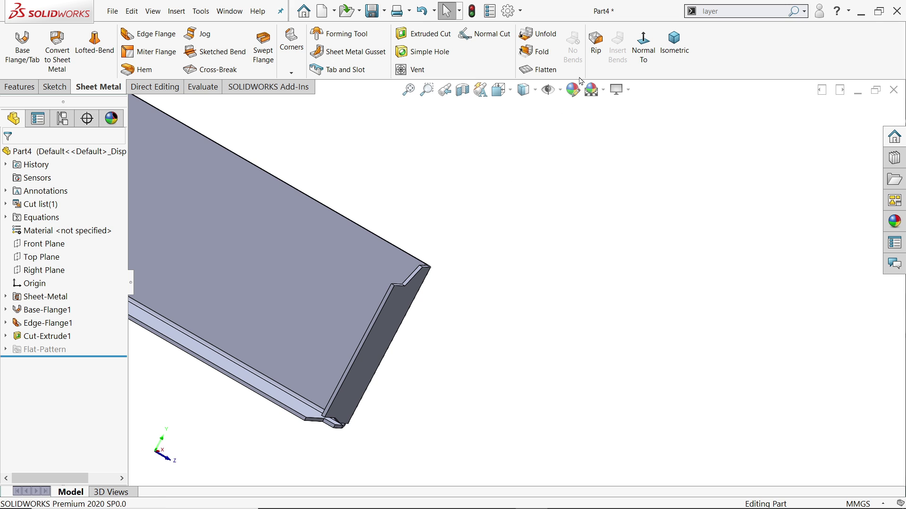
{"action": "left_click", "coordinate": [674, 44]}
{"action": "left_click", "coordinate": [543, 71]}
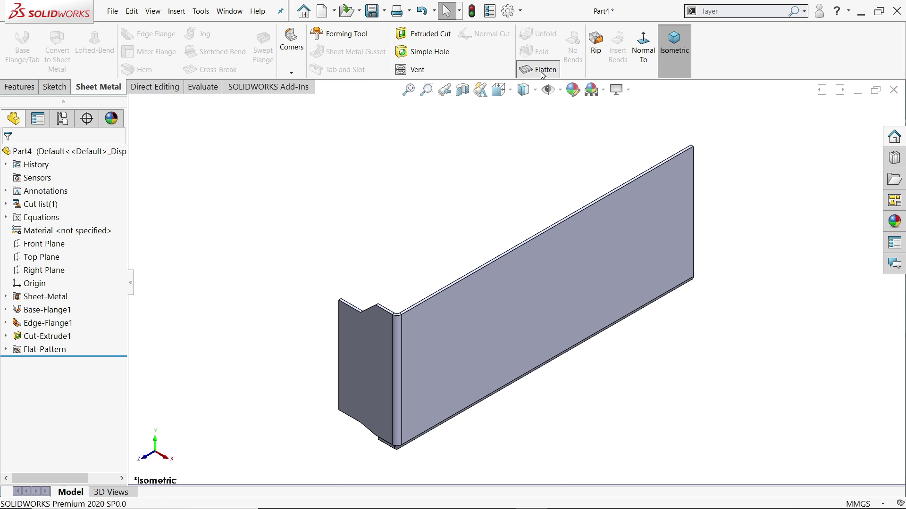
{"action": "middle_click_drag", "start_coordinate": [541, 329], "coordinate": [500, 240]}
{"action": "scroll", "coordinate": [415, 402], "scroll_direction": "down", "scroll_amount": 2}
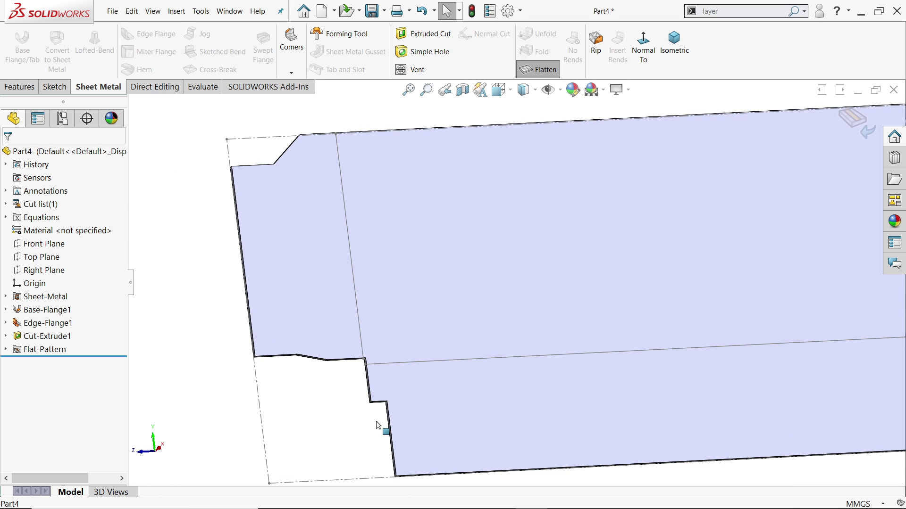
{"action": "left_click", "coordinate": [546, 71]}
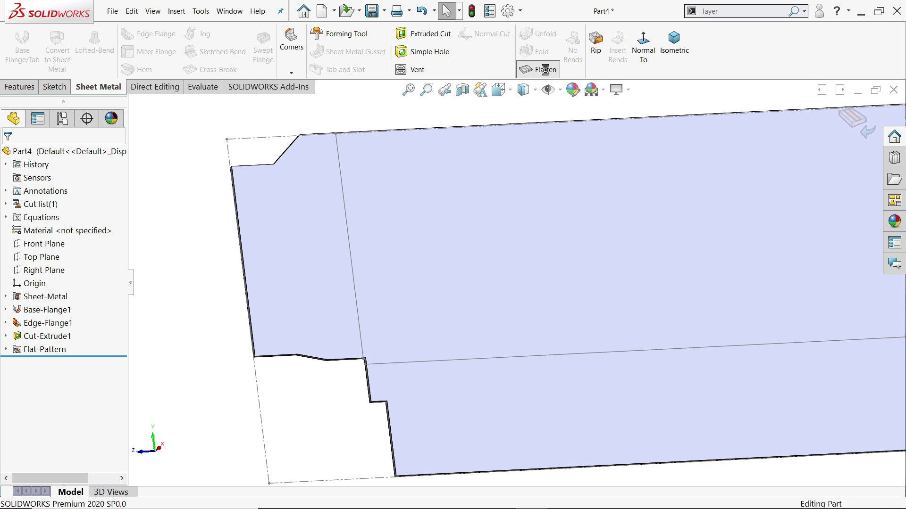
{"action": "left_click", "coordinate": [673, 60]}
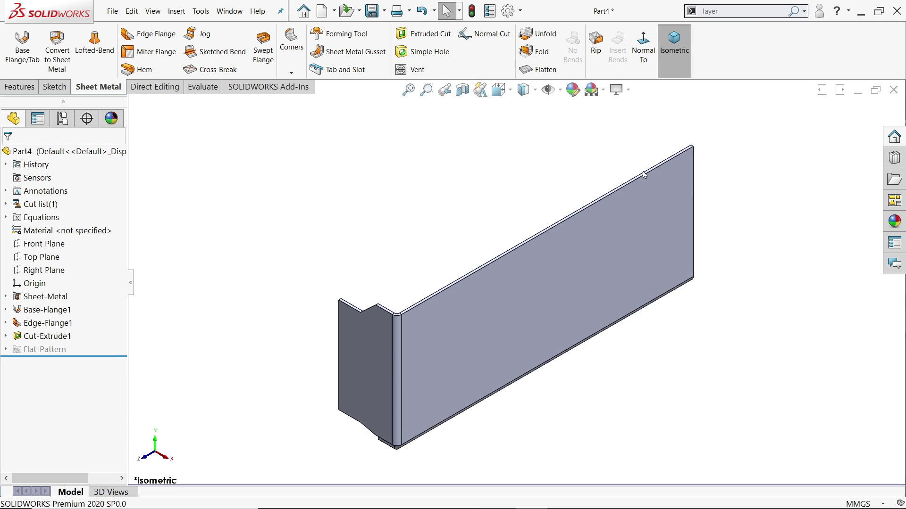
Switch to the Exercise 140 drawing and examine the corner cutout's dimensions in the front and right side views.
{"action": "key", "text": "alt+Tab"}
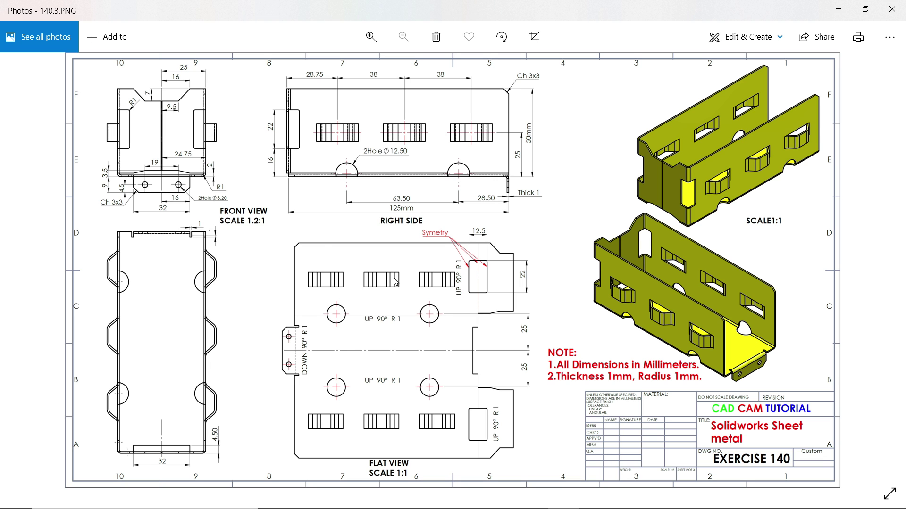
{"action": "scroll", "coordinate": [493, 276], "scroll_direction": "up", "scroll_amount": 3}
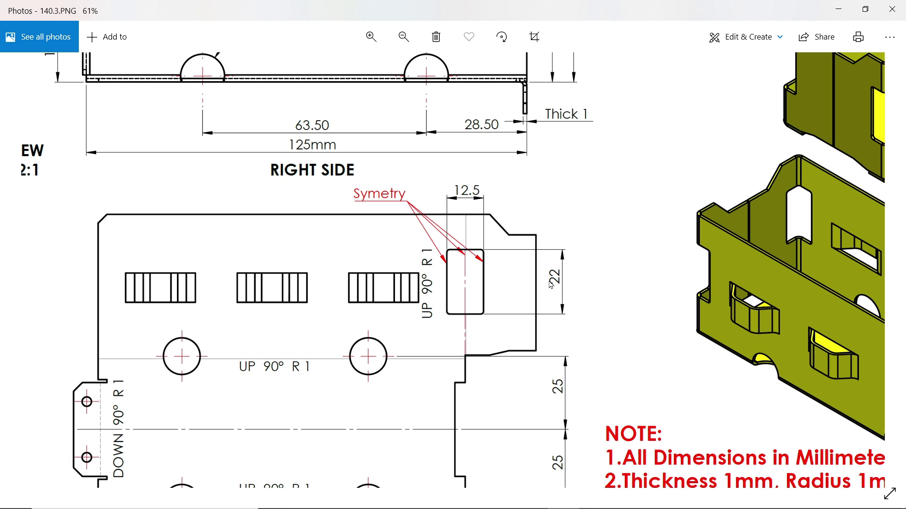
{"action": "left_click_drag", "start_coordinate": [551, 285], "coordinate": [724, 285]}
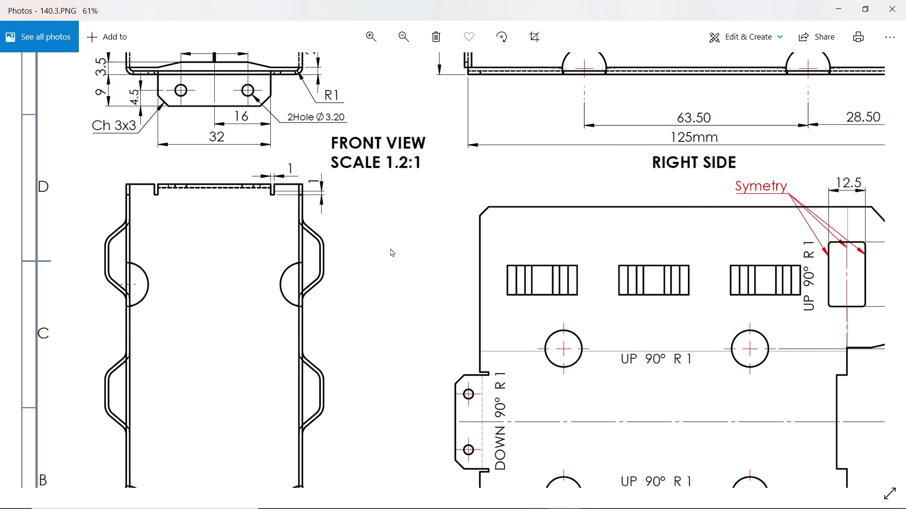
{"action": "scroll", "coordinate": [412, 314], "scroll_direction": "up", "scroll_amount": 3}
{"action": "left_click_drag", "start_coordinate": [412, 329], "coordinate": [420, 366]}
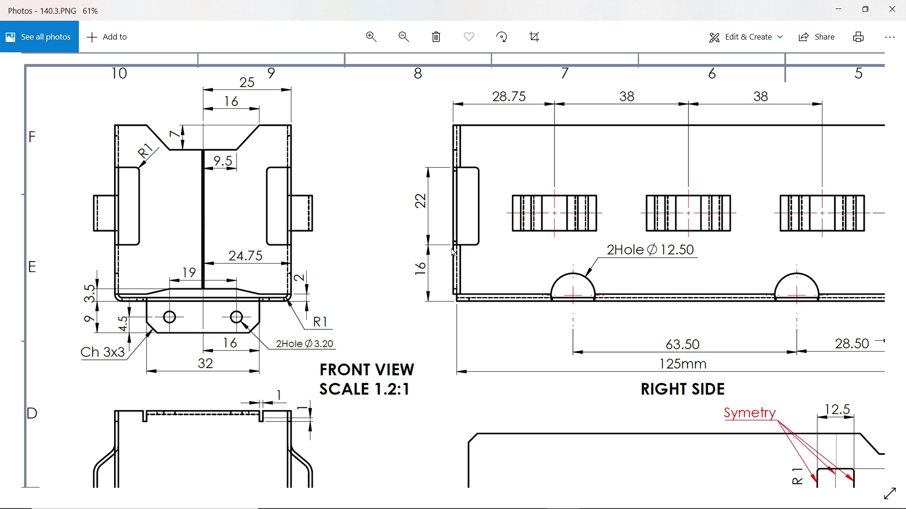
{"action": "left_click_drag", "start_coordinate": [451, 253], "coordinate": [337, 263]}
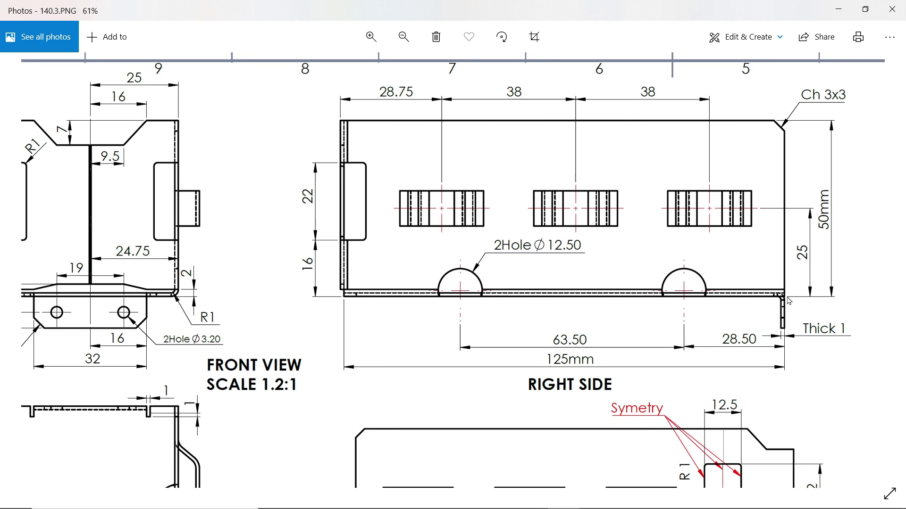
{"action": "left_click_drag", "start_coordinate": [330, 215], "coordinate": [433, 232]}
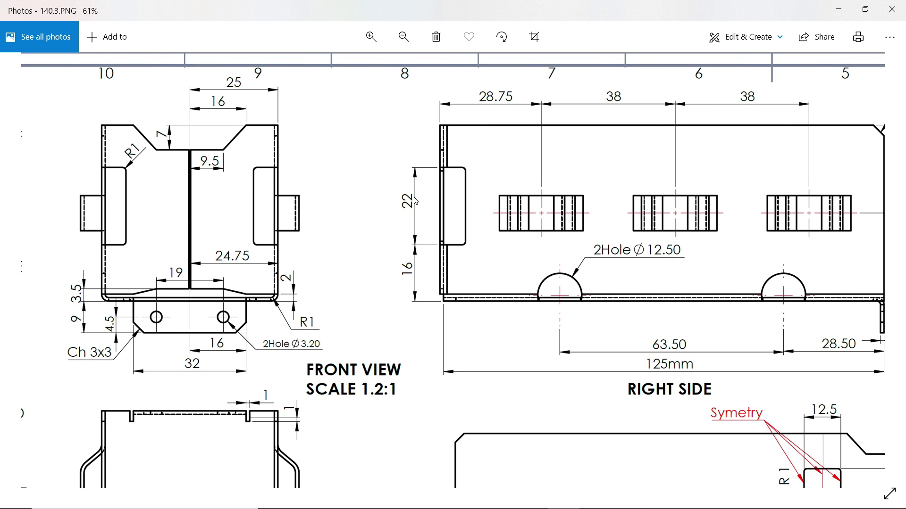
Examine the rectangular cutout's size, symmetry about the bend line and corner radius in the drawing's flat and front views.
{"action": "mouse_move", "coordinate": [485, 310]}
{"action": "left_mouse_down"}
{"action": "mouse_move", "coordinate": [452, 305]}
{"action": "mouse_move", "coordinate": [314, 229]}
{"action": "left_mouse_up"}
{"action": "left_click_drag", "start_coordinate": [476, 353], "coordinate": [465, 284]}
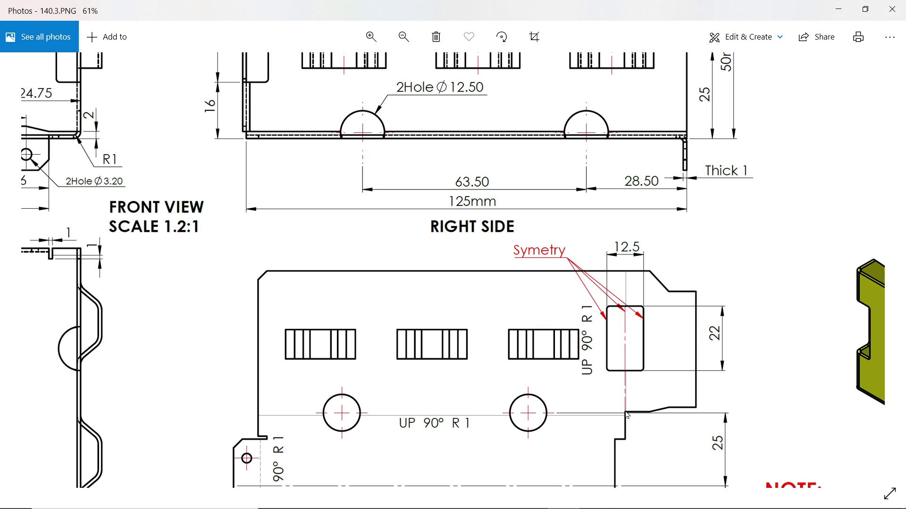
{"action": "left_click_drag", "start_coordinate": [632, 398], "coordinate": [629, 339]}
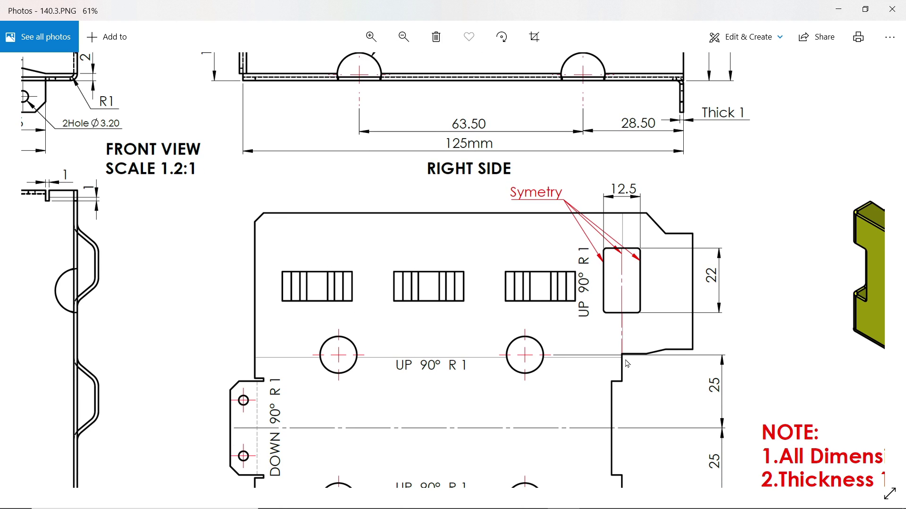
{"action": "scroll", "coordinate": [623, 371], "scroll_direction": "up", "scroll_amount": 4}
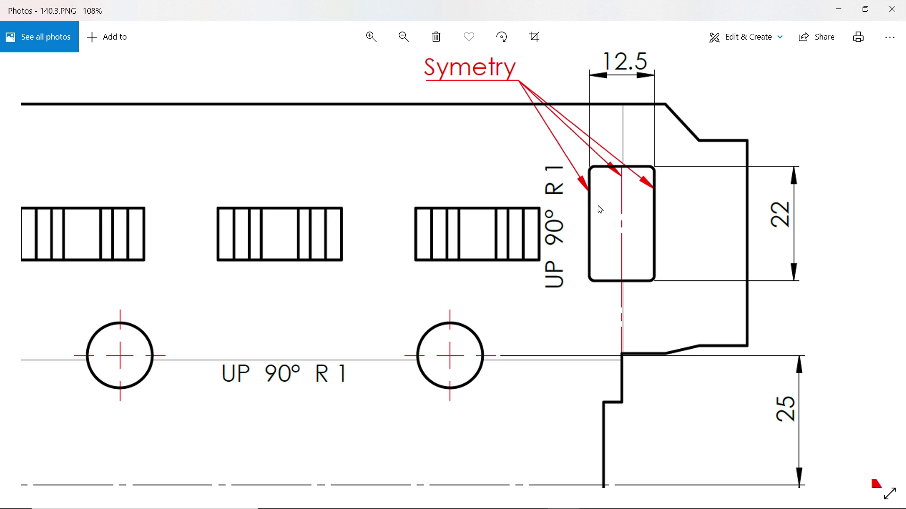
{"action": "scroll", "coordinate": [609, 211], "scroll_direction": "down", "scroll_amount": 5}
{"action": "mouse_move", "coordinate": [428, 192]}
{"action": "left_mouse_down"}
{"action": "mouse_move", "coordinate": [533, 323]}
{"action": "mouse_move", "coordinate": [577, 354]}
{"action": "left_mouse_up"}
{"action": "scroll", "coordinate": [135, 122], "scroll_direction": "up", "scroll_amount": 5}
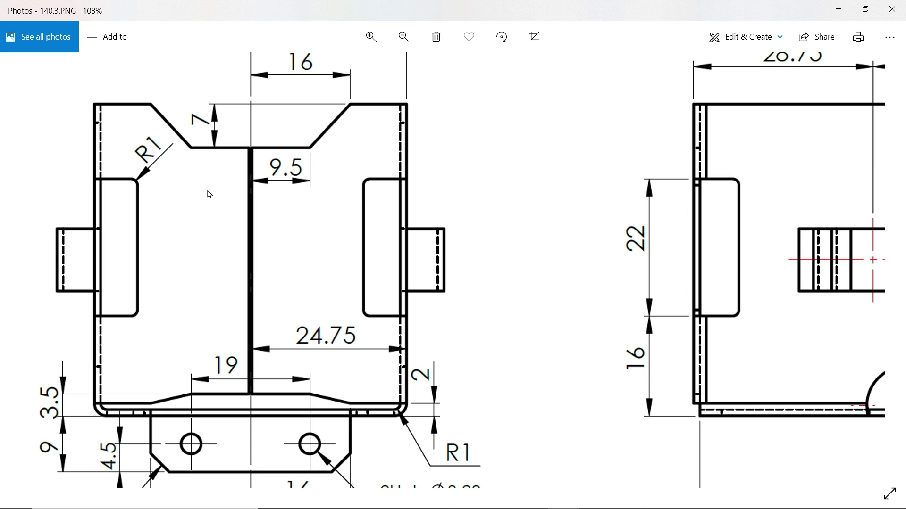
{"action": "left_click", "coordinate": [838, 9]}
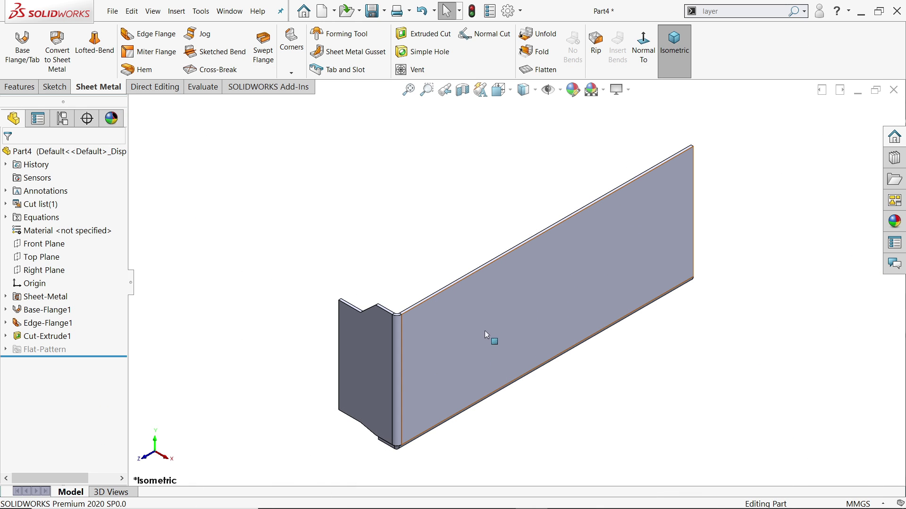
Unfold the end flange's bend, keeping the large side wall's outer face fixed.
{"action": "scroll", "coordinate": [442, 367], "scroll_direction": "down", "scroll_amount": 3}
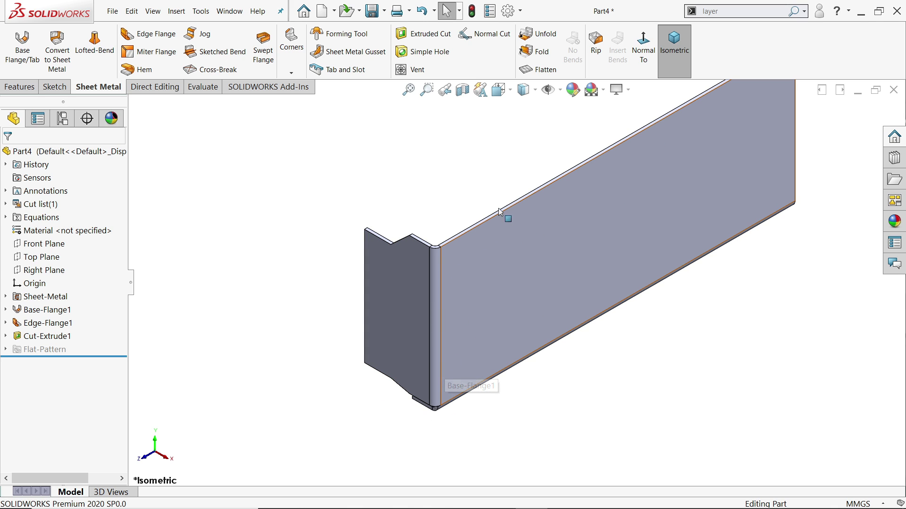
{"action": "left_click", "coordinate": [538, 34]}
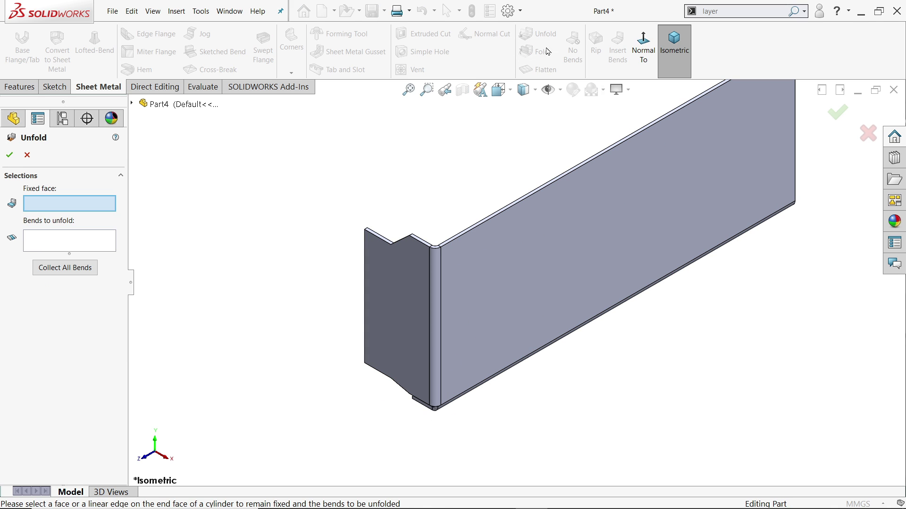
{"action": "left_click", "coordinate": [486, 281]}
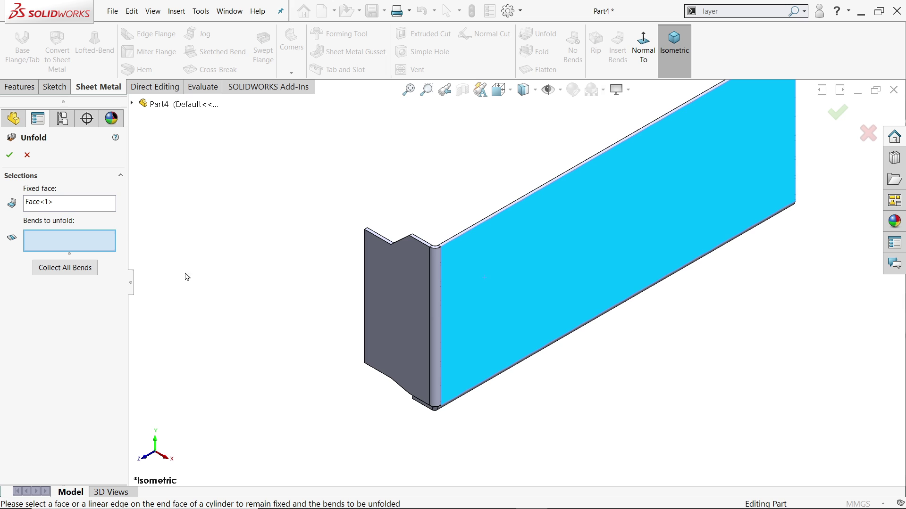
{"action": "left_click", "coordinate": [438, 316]}
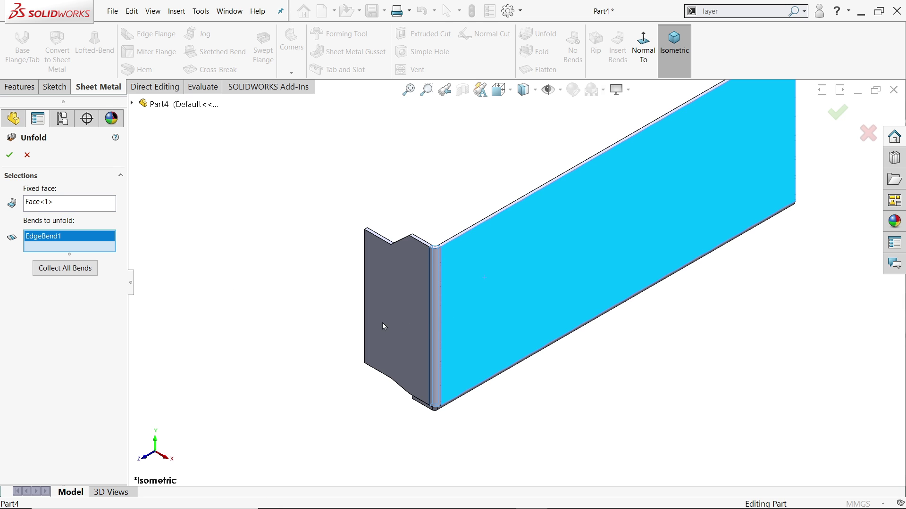
{"action": "left_click", "coordinate": [9, 155]}
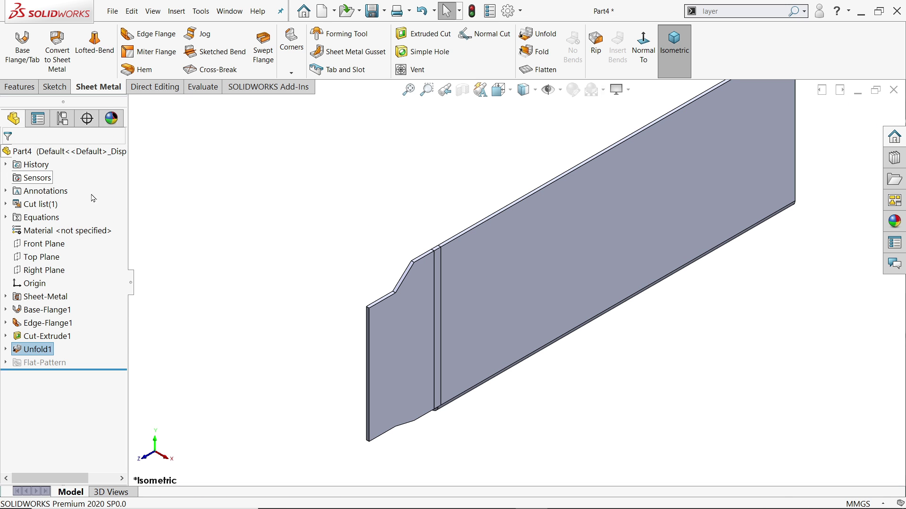
Sketch a corner rectangle 22 mm high and 12.5 mm wide on the unfolded end flange's face, spanning the bend.
{"action": "middle_click_drag", "start_coordinate": [466, 355], "coordinate": [414, 313]}
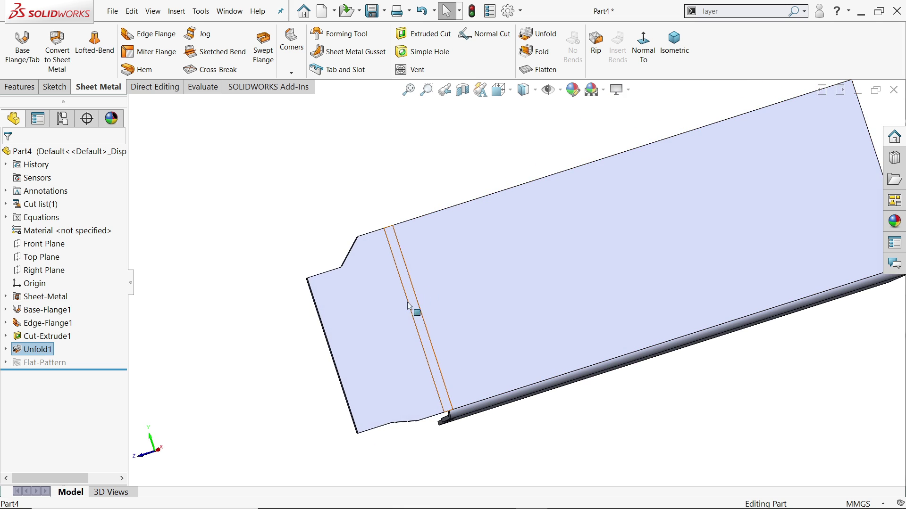
{"action": "left_click", "coordinate": [383, 342]}
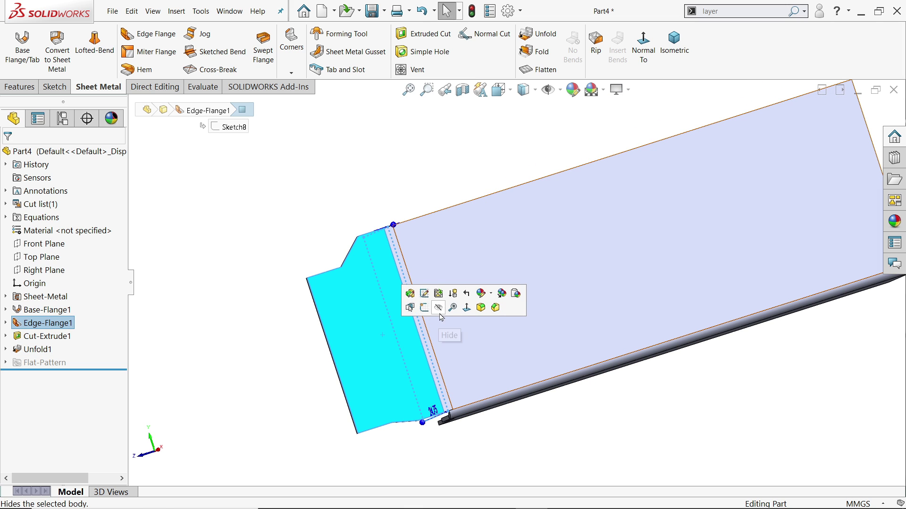
{"action": "left_click", "coordinate": [424, 307]}
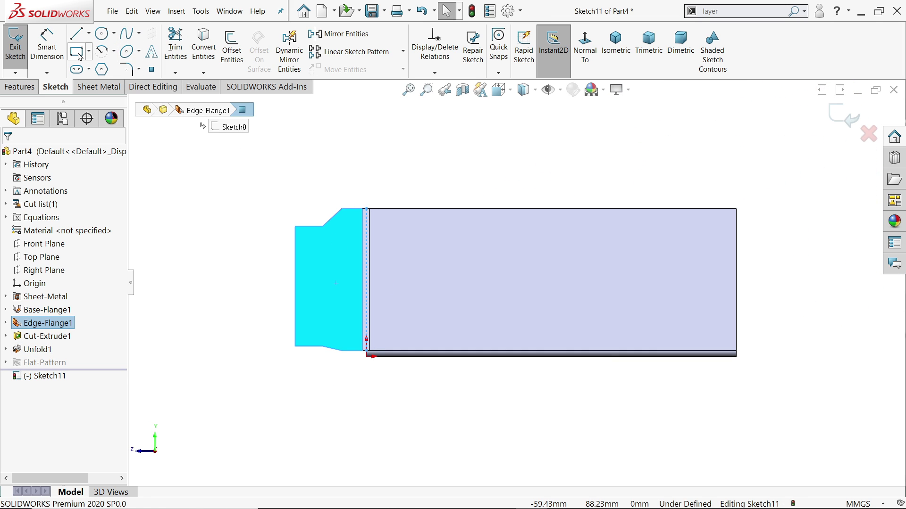
{"action": "left_click", "coordinate": [79, 52]}
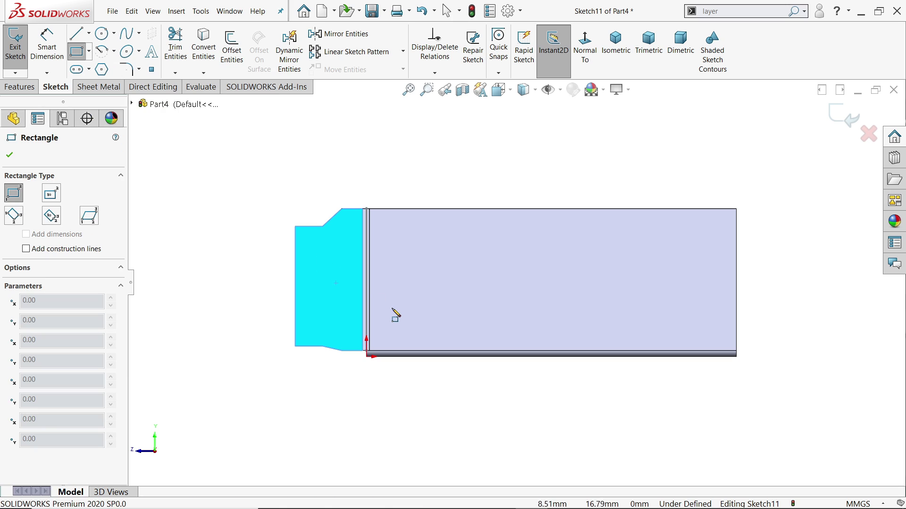
{"action": "scroll", "coordinate": [354, 236], "scroll_direction": "down", "scroll_amount": 3}
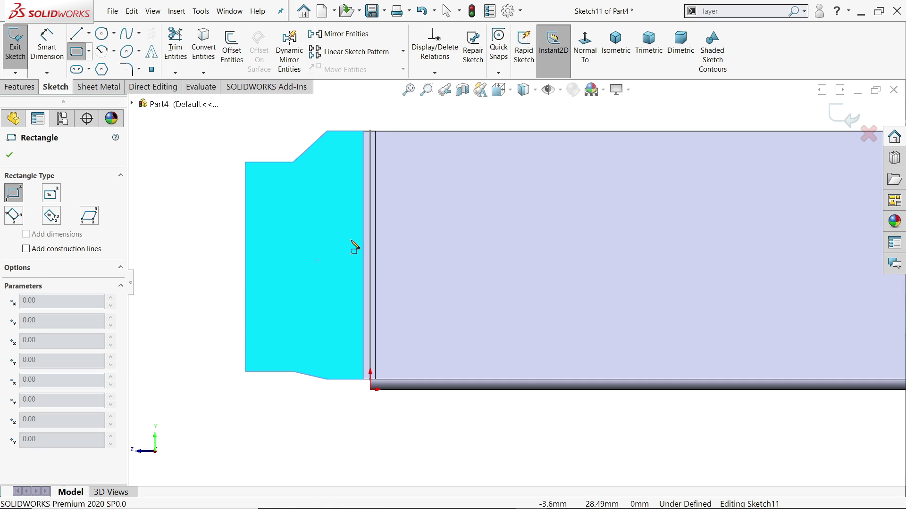
{"action": "left_click", "coordinate": [331, 195]}
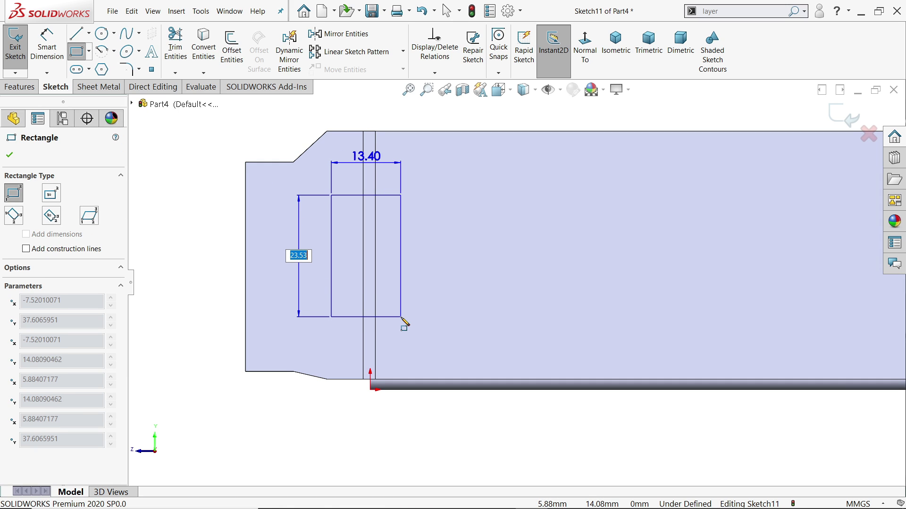
{"action": "type", "text": "22"}
{"action": "key", "text": "Tab"}
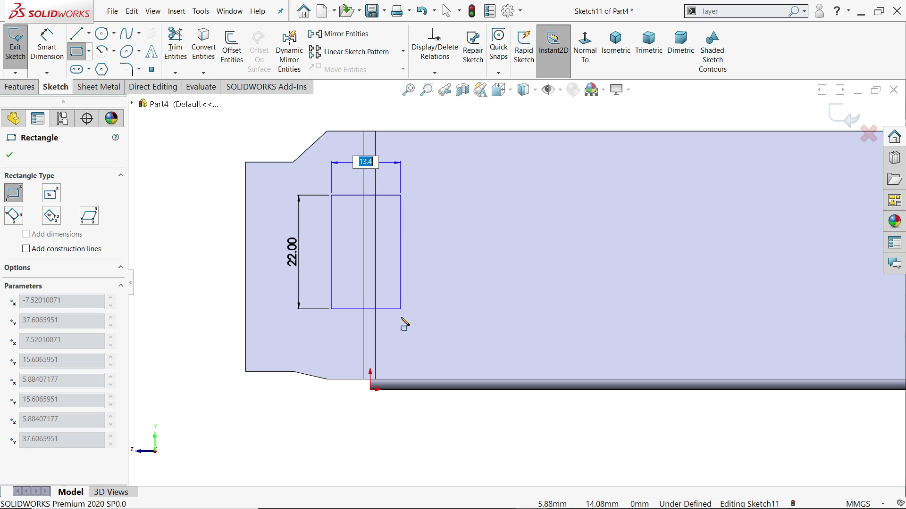
{"action": "type", "text": "12.5"}
{"action": "key", "text": "Return"}
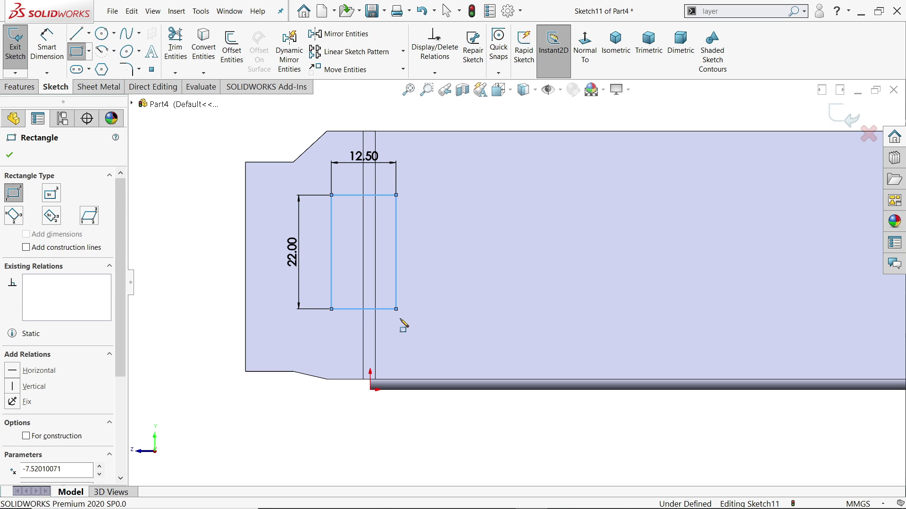
{"action": "scroll", "coordinate": [368, 352], "scroll_direction": "down", "scroll_amount": 3}
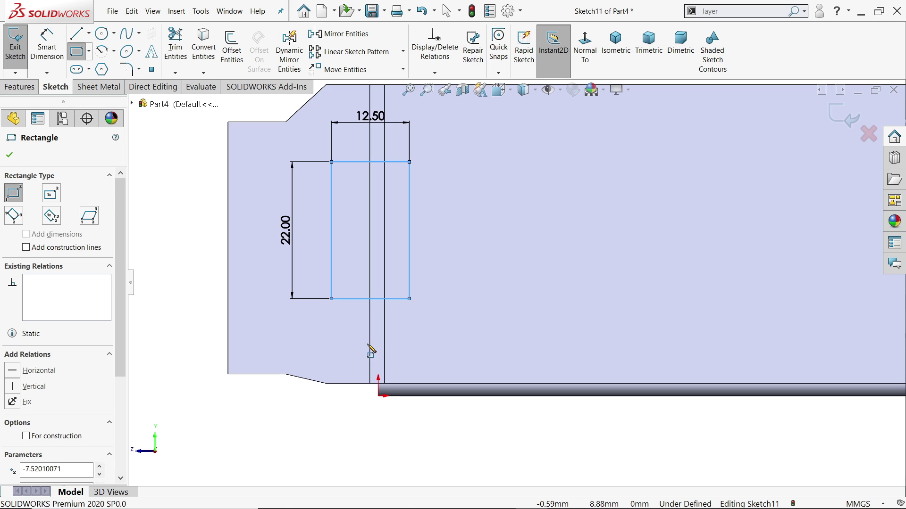
{"action": "left_click", "coordinate": [10, 158]}
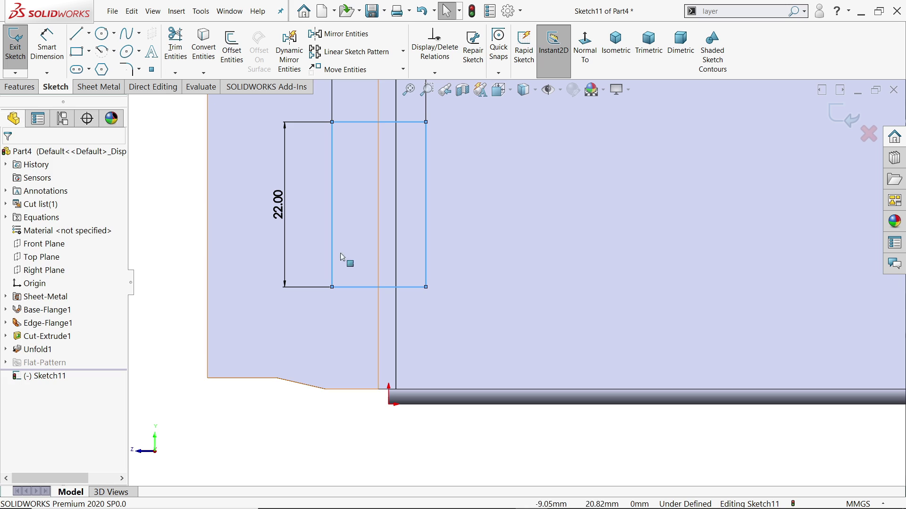
Centre the rectangle on the bend by adding a vertical relation between its lower edge's midpoint and the origin.
{"action": "double_click", "coordinate": [379, 287]}
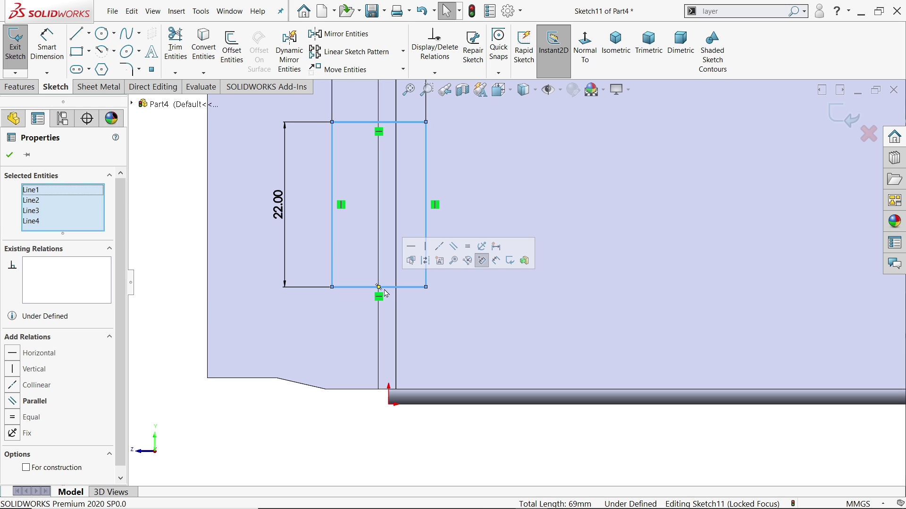
{"action": "left_click", "coordinate": [379, 287]}
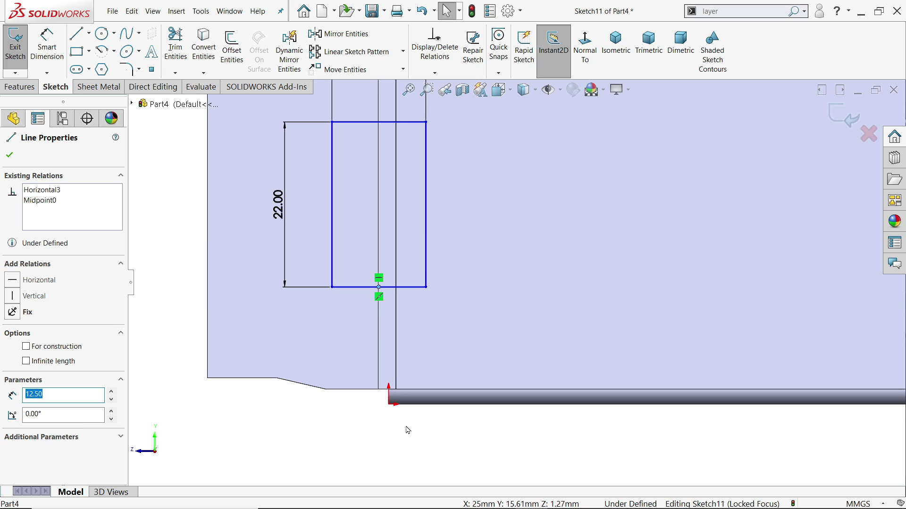
{"action": "left_click", "coordinate": [389, 405], "text": "ctrl"}
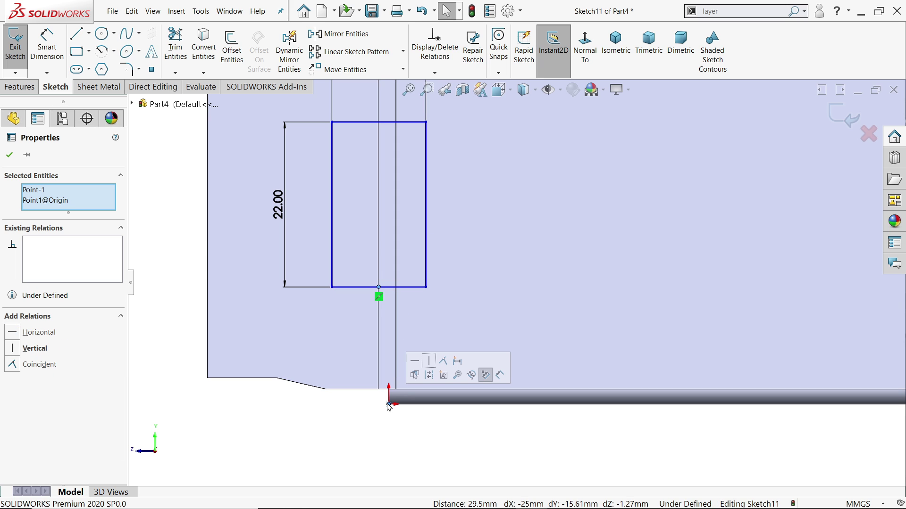
{"action": "left_click", "coordinate": [430, 363]}
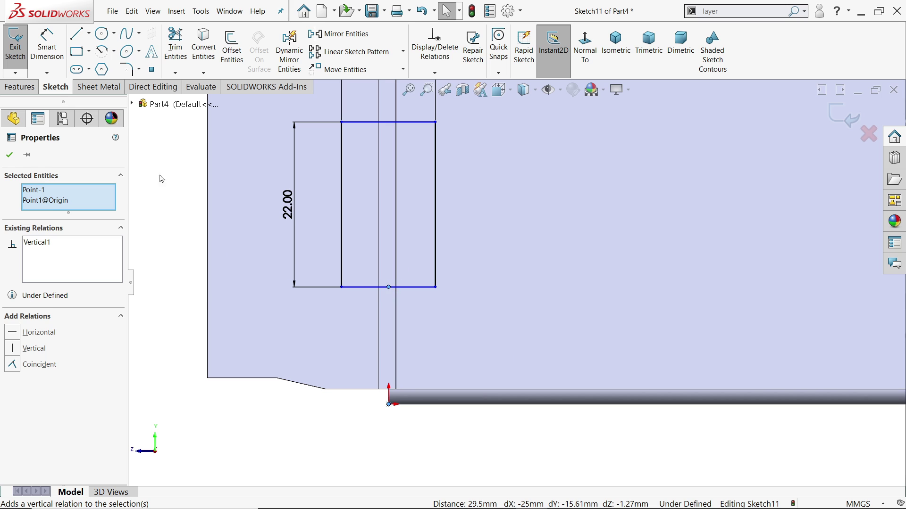
Dimension the rectangle's lower edge 16 mm above the origin.
{"action": "left_click", "coordinate": [47, 46]}
{"action": "left_click", "coordinate": [384, 287]}
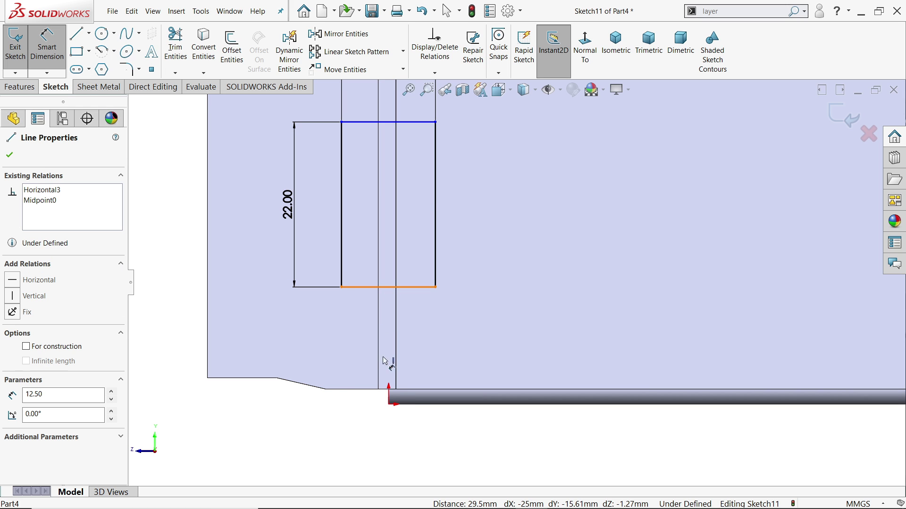
{"action": "left_click", "coordinate": [389, 405]}
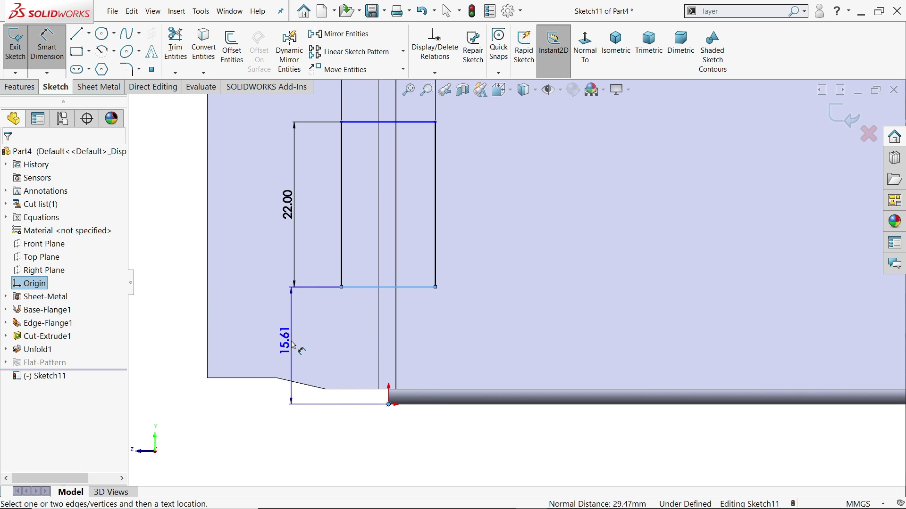
{"action": "left_click", "coordinate": [293, 345]}
{"action": "type", "text": "16"}
{"action": "key", "text": "Return"}
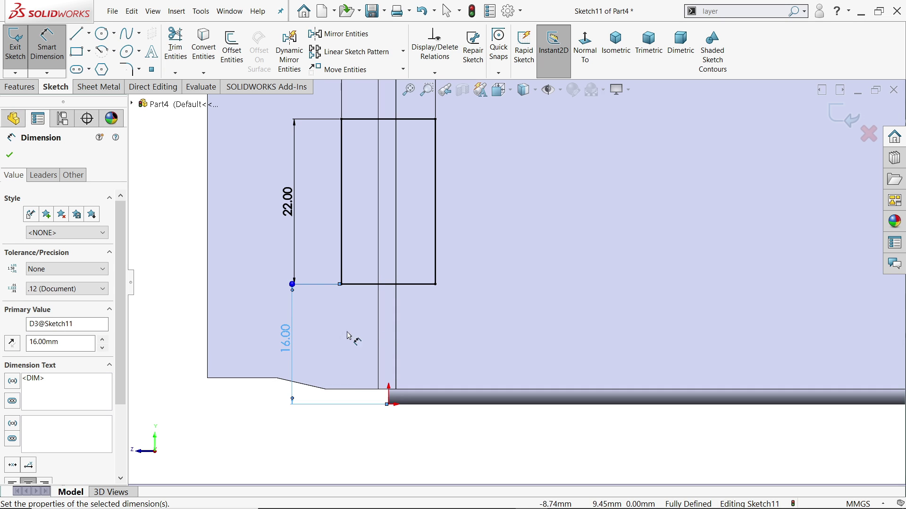
{"action": "scroll", "coordinate": [353, 333], "scroll_direction": "down", "scroll_amount": 1}
{"action": "scroll", "coordinate": [436, 198], "scroll_direction": "up", "scroll_amount": 1}
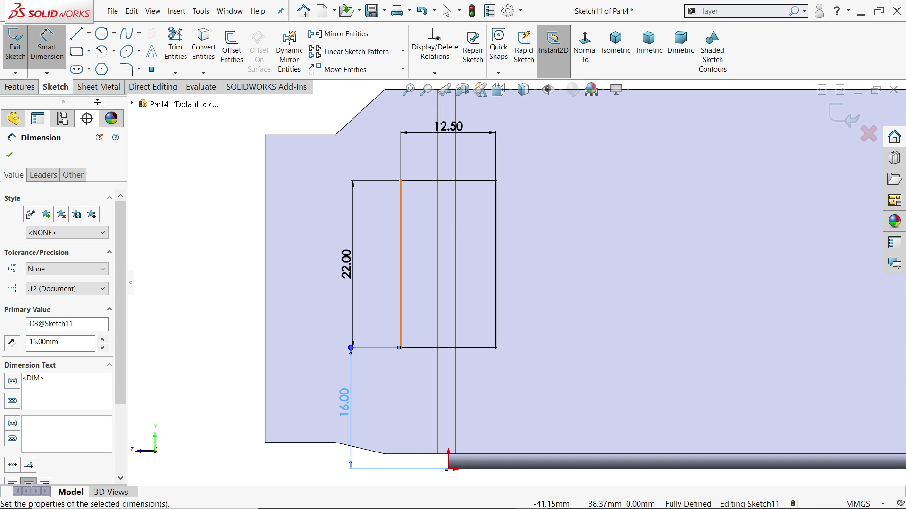
Round all four corners of the rectangle with 1 mm sketch fillets, accepting the removal of the midpoint relation.
{"action": "left_click", "coordinate": [131, 69]}
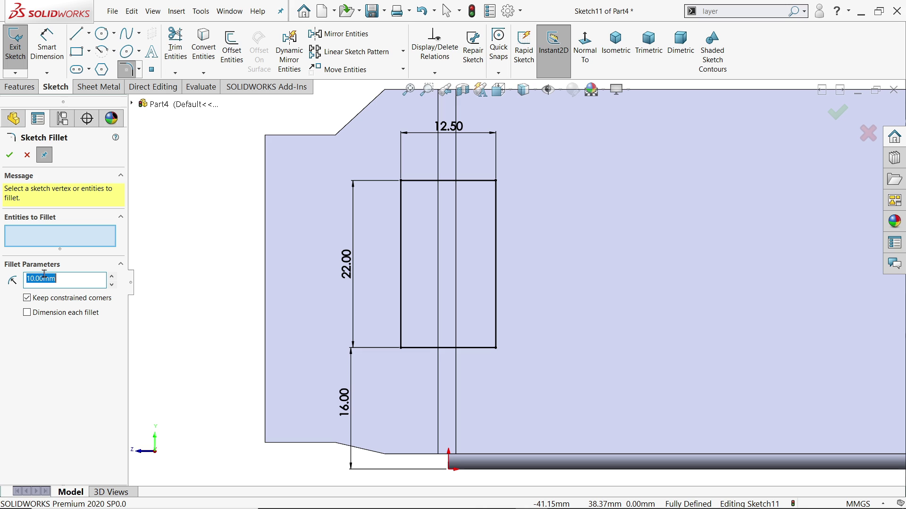
{"action": "type", "text": "1"}
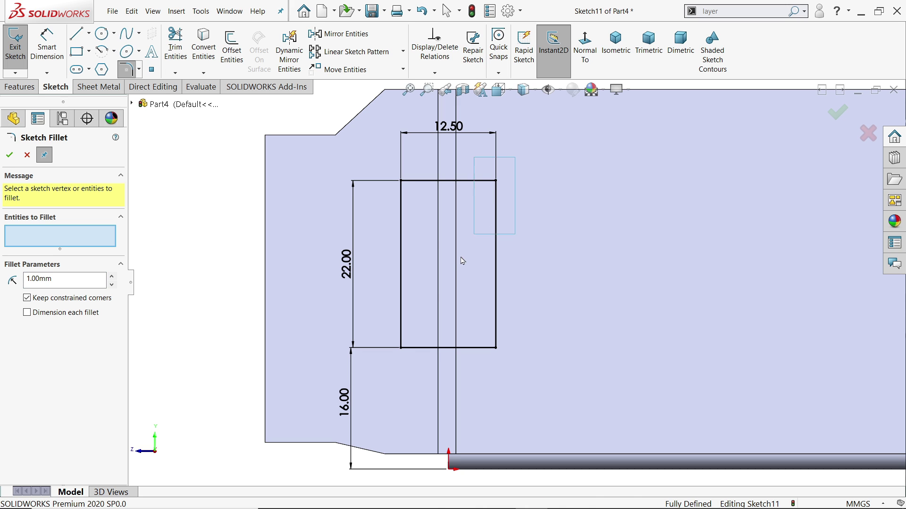
{"action": "left_click_drag", "start_coordinate": [463, 261], "coordinate": [378, 359]}
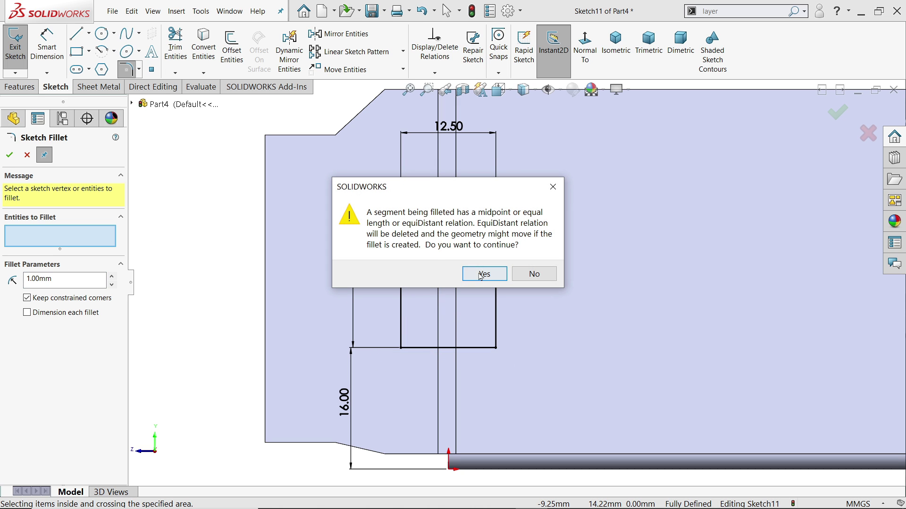
{"action": "left_click", "coordinate": [483, 274]}
{"action": "left_click_drag", "start_coordinate": [479, 272], "coordinate": [477, 315]}
{"action": "left_click", "coordinate": [9, 155]}
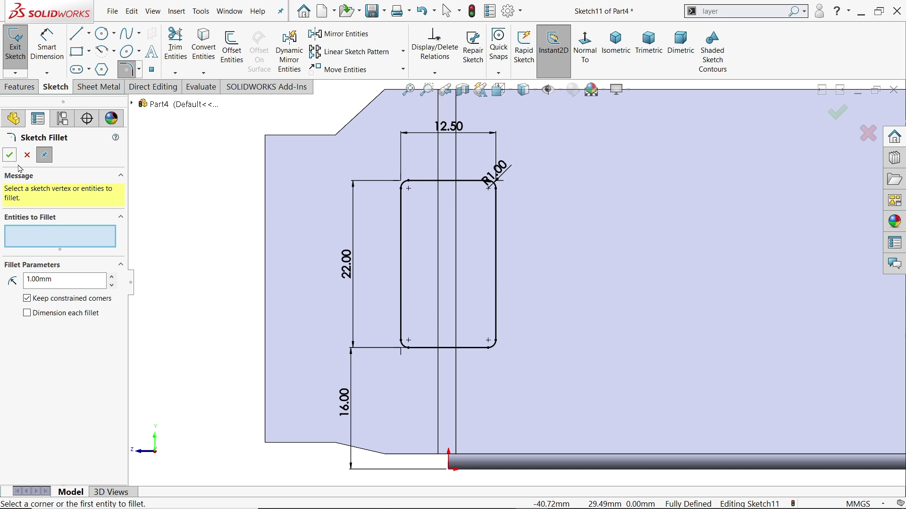
{"action": "left_click", "coordinate": [27, 154]}
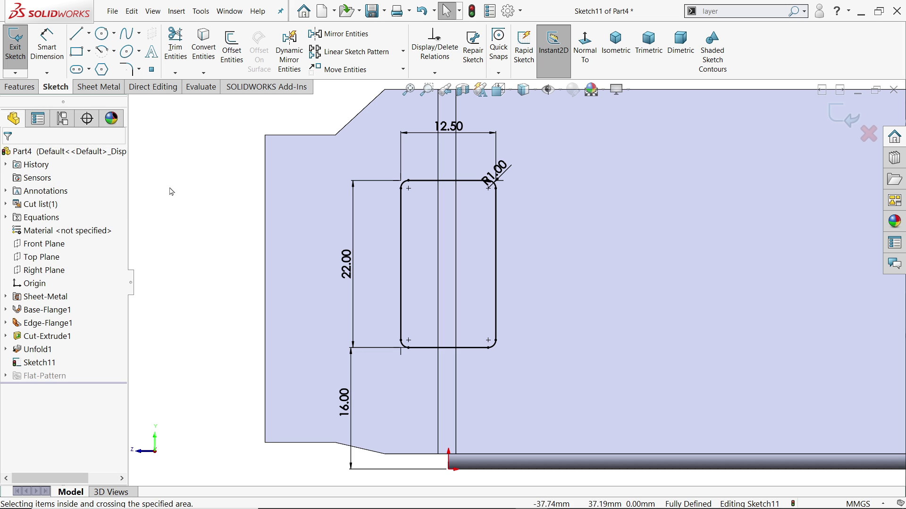
Cut the rounded rectangle through the unfolded sheet with a blind extruded cut linked to the material thickness.
{"action": "left_click", "coordinate": [98, 88]}
{"action": "left_click", "coordinate": [429, 34]}
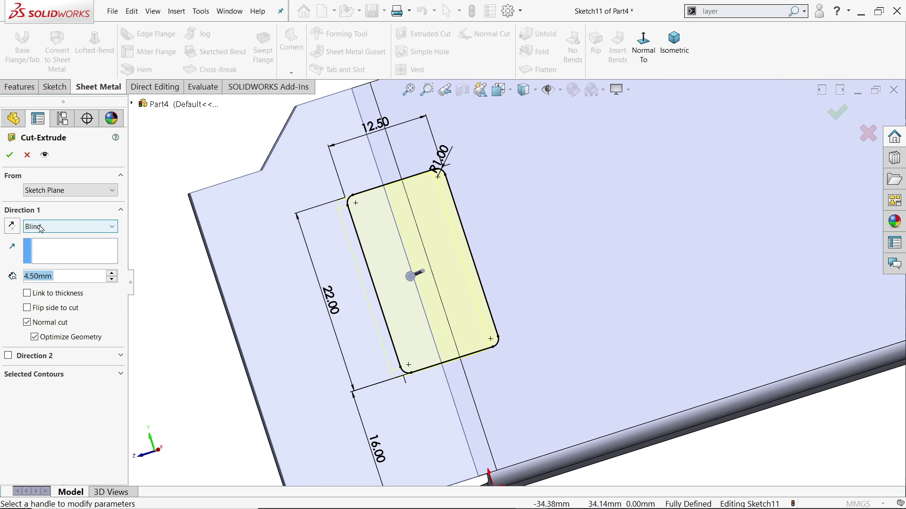
{"action": "left_click", "coordinate": [38, 296]}
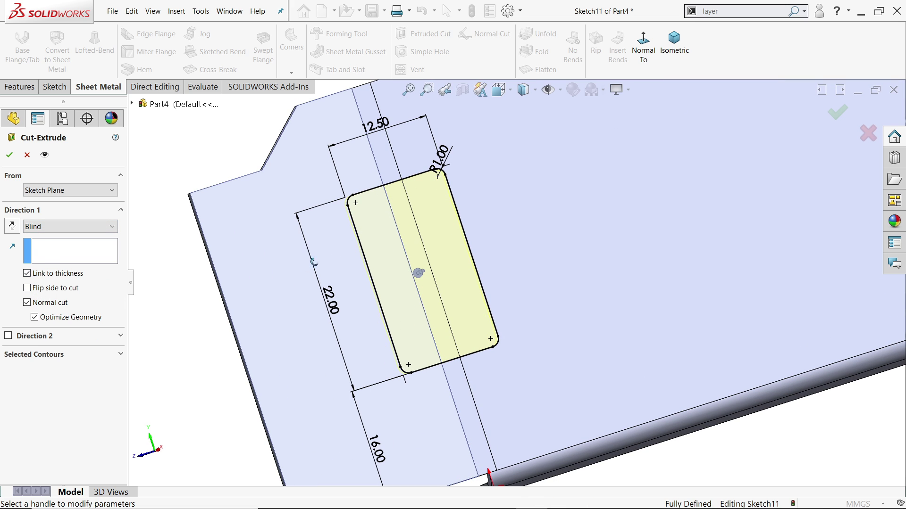
{"action": "mouse_move", "coordinate": [283, 236]}
{"action": "middle_mouse_down"}
{"action": "mouse_move", "coordinate": [384, 237]}
{"action": "mouse_move", "coordinate": [378, 229]}
{"action": "mouse_move", "coordinate": [293, 230]}
{"action": "middle_mouse_up"}
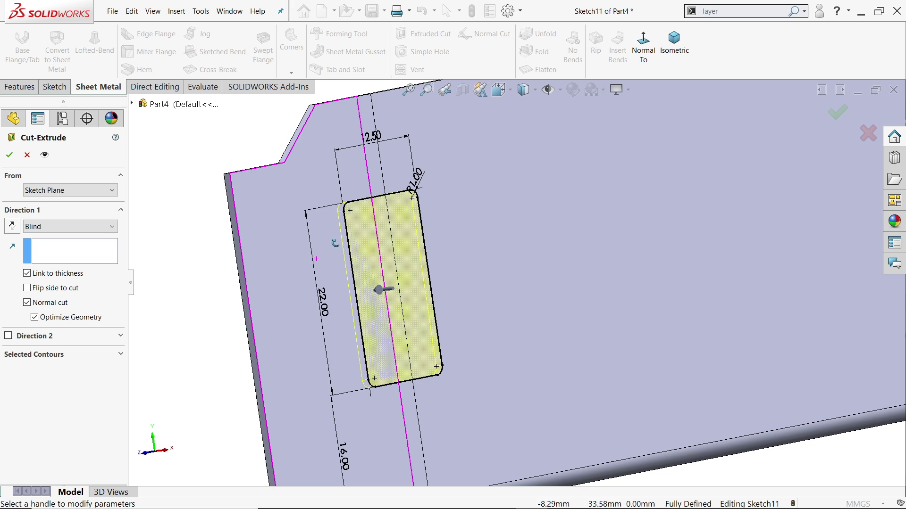
{"action": "left_click", "coordinate": [9, 156]}
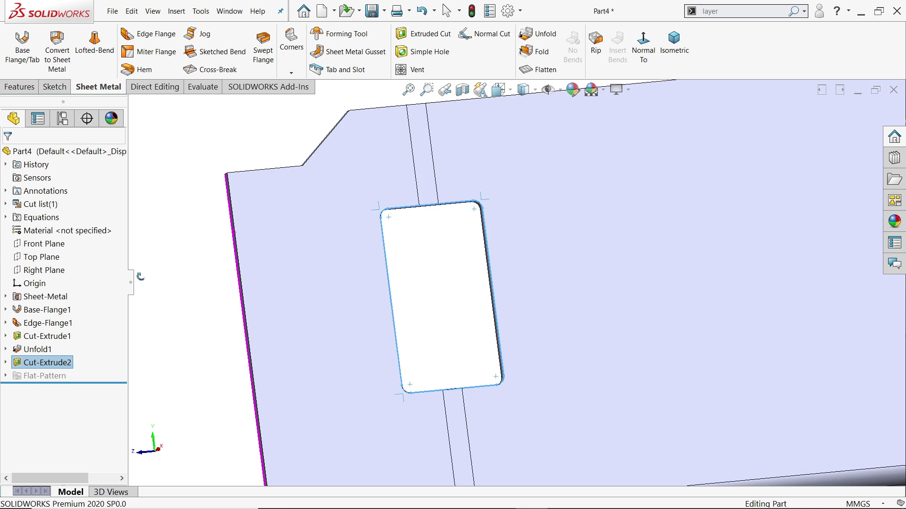
Fold the end flange's bend back up, keeping the large side wall's outer face fixed, and inspect the cutout.
{"action": "middle_click_drag", "start_coordinate": [140, 277], "coordinate": [132, 253]}
{"action": "left_click", "coordinate": [246, 232]}
{"action": "middle_click_drag", "start_coordinate": [247, 232], "coordinate": [387, 327]}
{"action": "scroll", "coordinate": [598, 318], "scroll_direction": "down", "scroll_amount": 5}
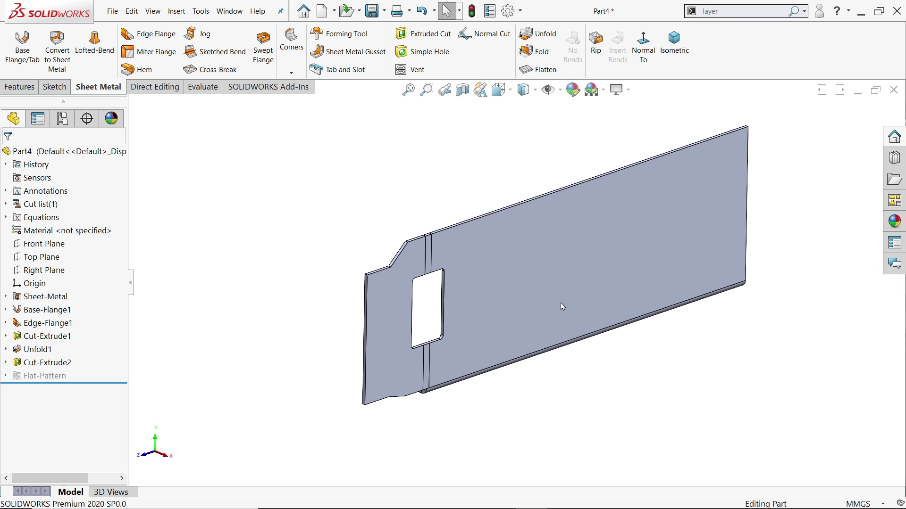
{"action": "left_click", "coordinate": [537, 52]}
{"action": "left_click", "coordinate": [28, 205]}
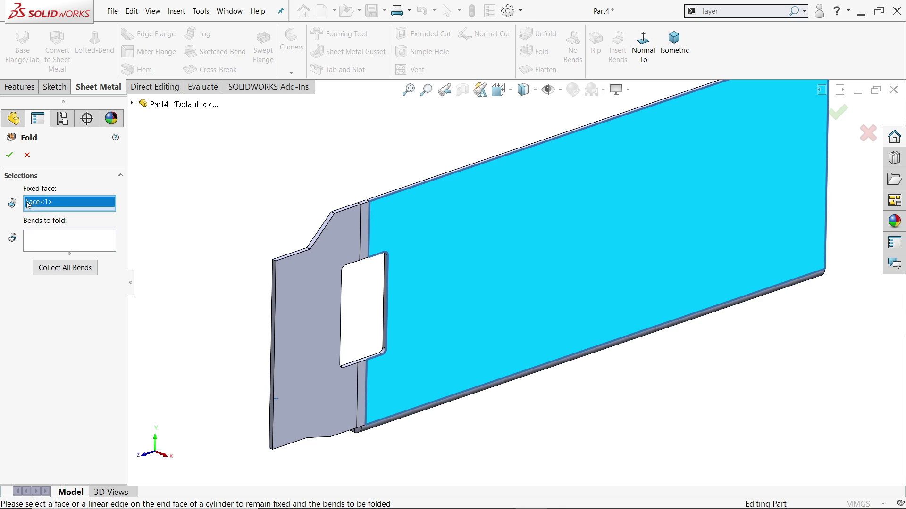
{"action": "left_click", "coordinate": [62, 248]}
{"action": "left_click", "coordinate": [364, 250]}
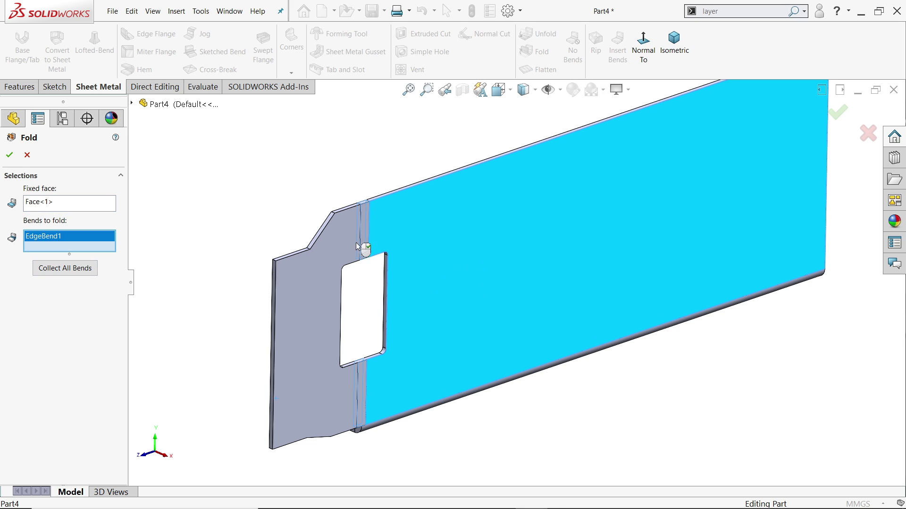
{"action": "left_click", "coordinate": [9, 155]}
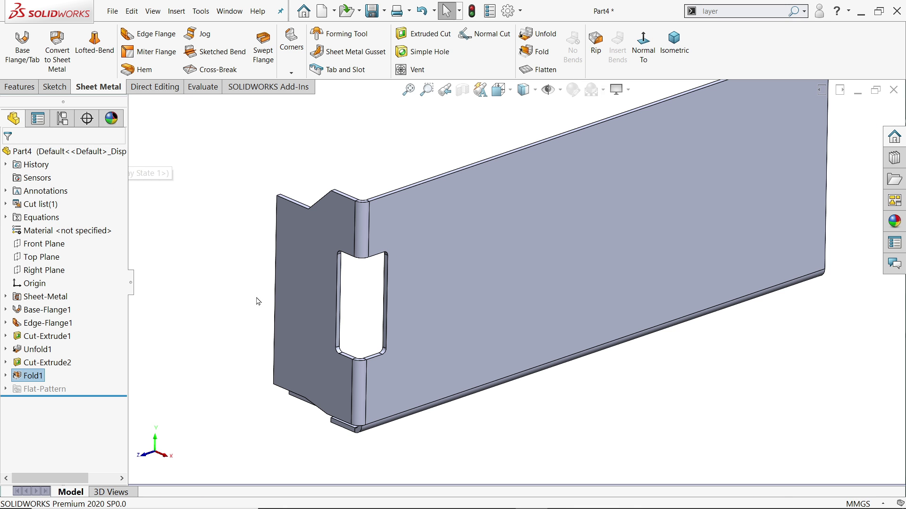
{"action": "middle_click_drag", "start_coordinate": [350, 260], "coordinate": [338, 319]}
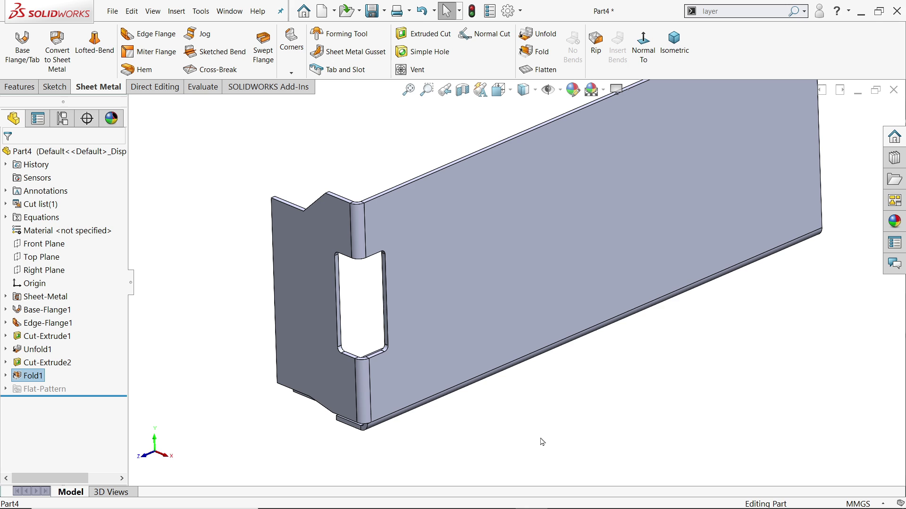
Switch to the drawing in Photos and examine the right side and flat views for the hole diameters and positions.
{"action": "key", "text": "alt+Tab"}
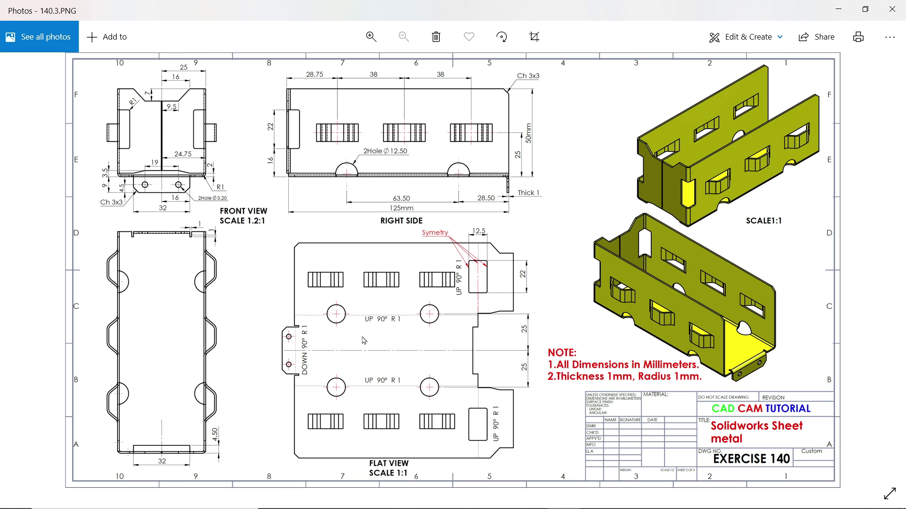
{"action": "scroll", "coordinate": [376, 371], "scroll_direction": "up", "scroll_amount": 3}
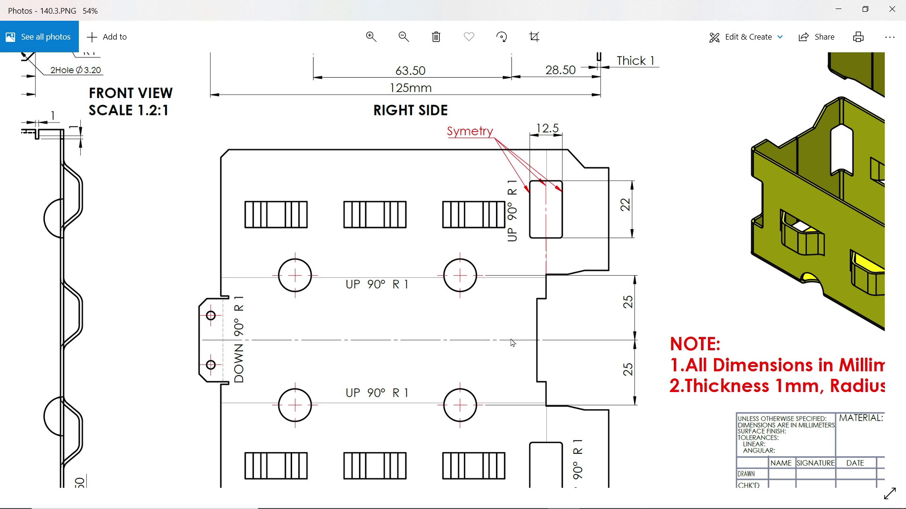
{"action": "left_click_drag", "start_coordinate": [428, 282], "coordinate": [475, 428]}
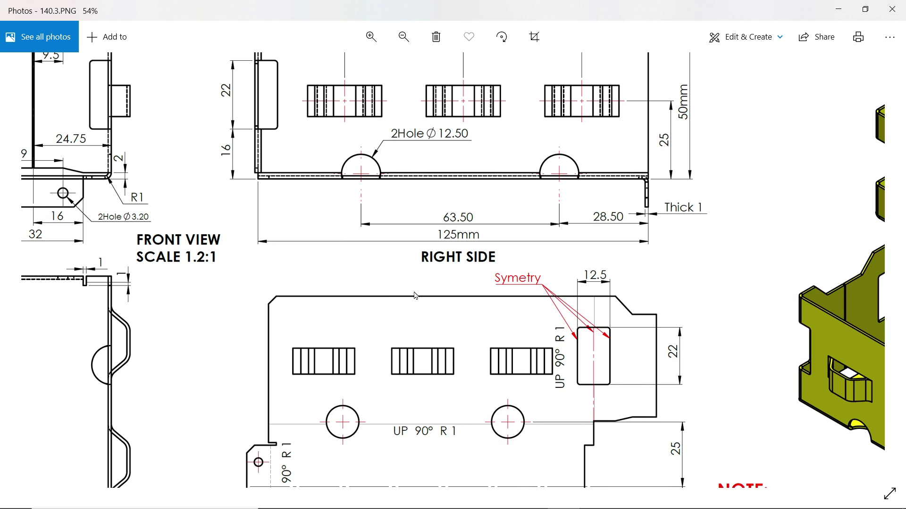
{"action": "left_click_drag", "start_coordinate": [416, 295], "coordinate": [425, 387]}
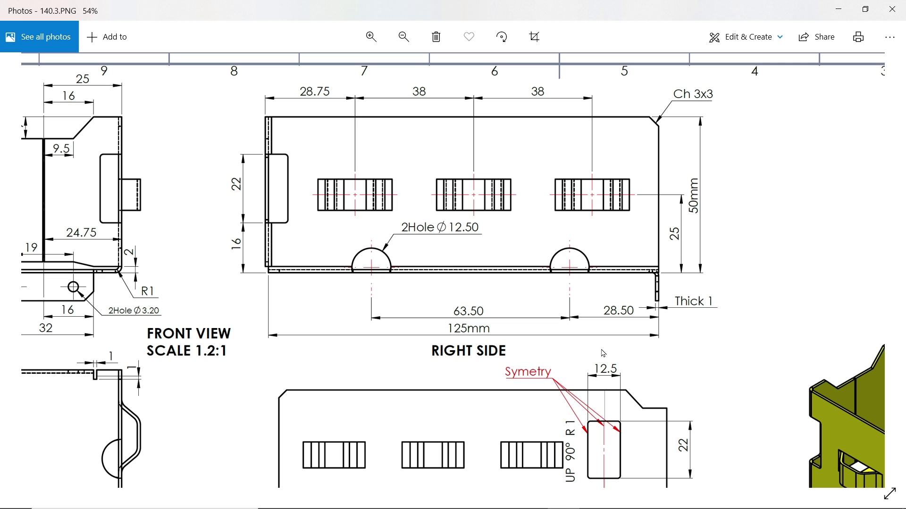
{"action": "left_click", "coordinate": [838, 9]}
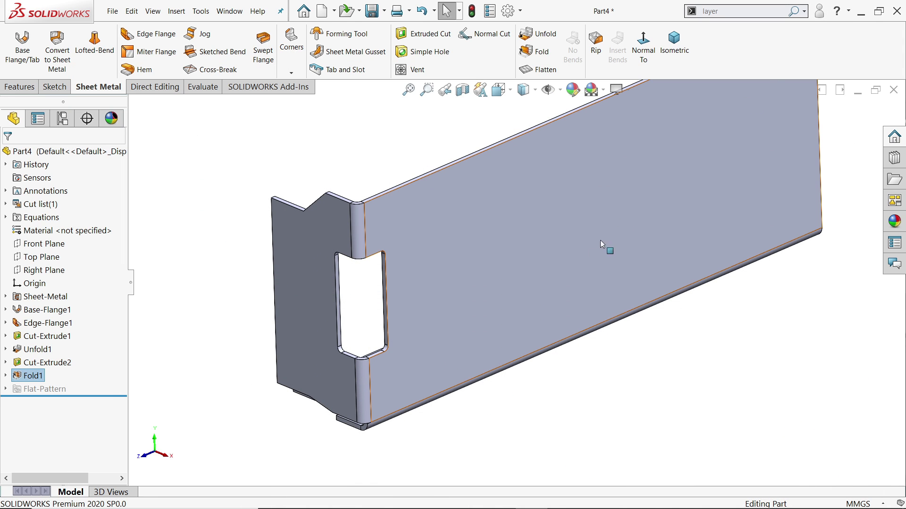
Unfold all bends of the part, keeping the bottom face of the base fixed.
{"action": "left_click", "coordinate": [538, 34]}
{"action": "middle_click_drag", "start_coordinate": [601, 397], "coordinate": [596, 323]}
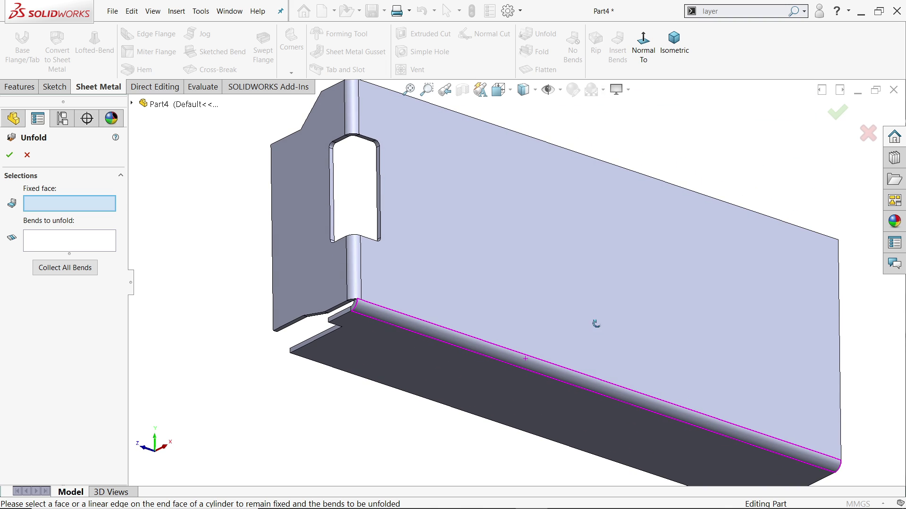
{"action": "left_click", "coordinate": [532, 399]}
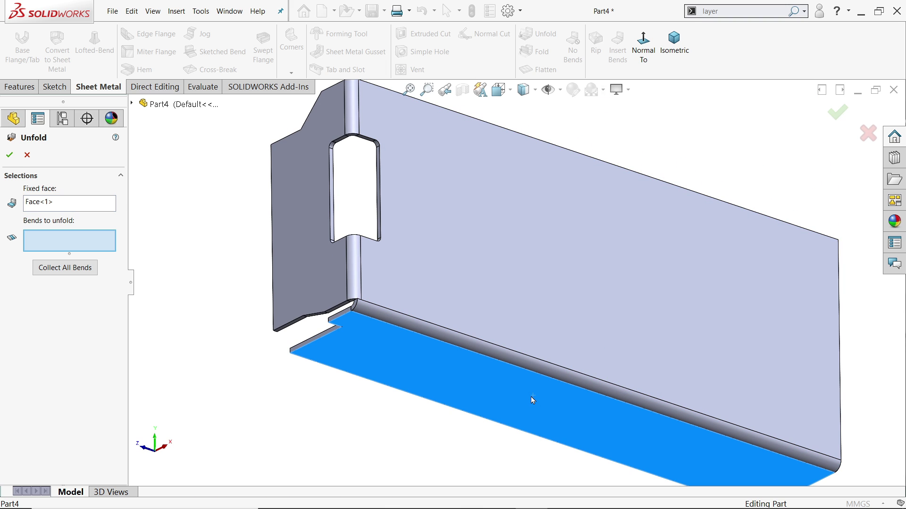
{"action": "left_click", "coordinate": [69, 270]}
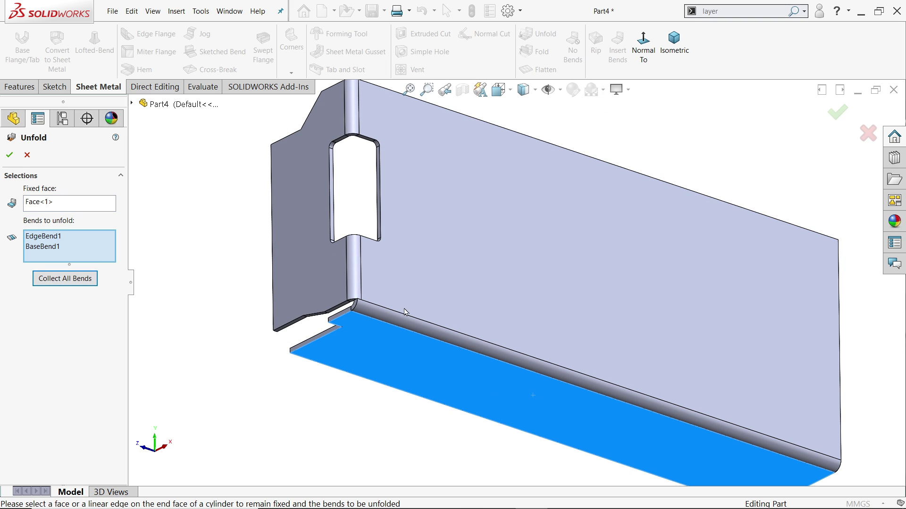
{"action": "left_click", "coordinate": [9, 155]}
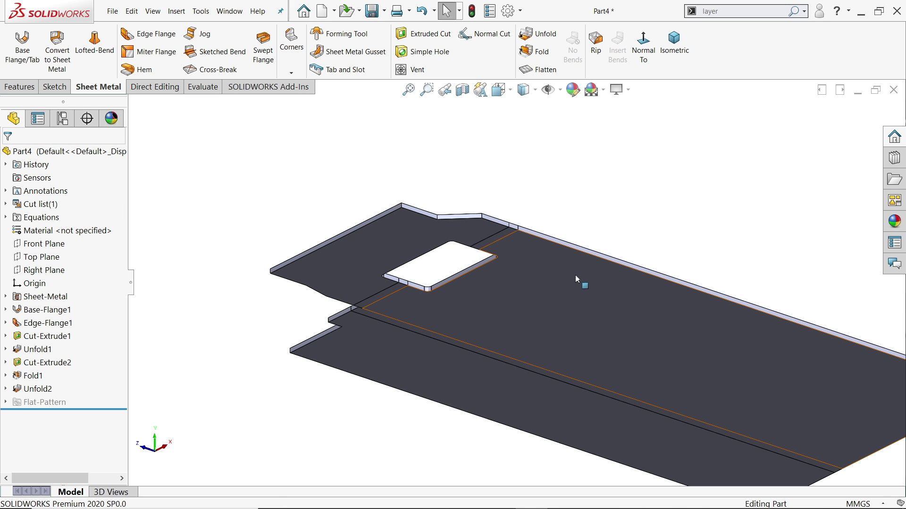
Start a sketch on the flattened base face and draw a 12.5 mm diameter circle beside the long bend.
{"action": "middle_click_drag", "start_coordinate": [584, 282], "coordinate": [623, 304]}
{"action": "scroll", "coordinate": [613, 245], "scroll_direction": "down", "scroll_amount": 3}
{"action": "scroll", "coordinate": [652, 230], "scroll_direction": "down", "scroll_amount": 4}
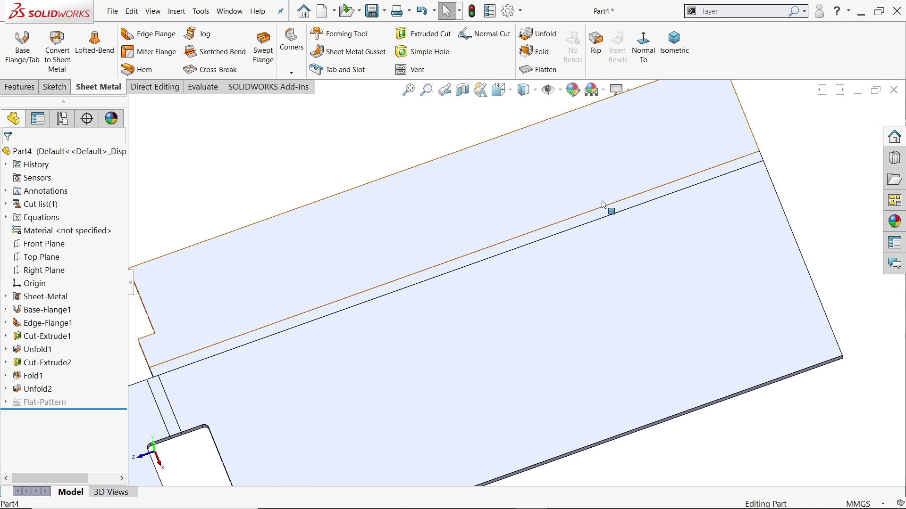
{"action": "left_click", "coordinate": [489, 213]}
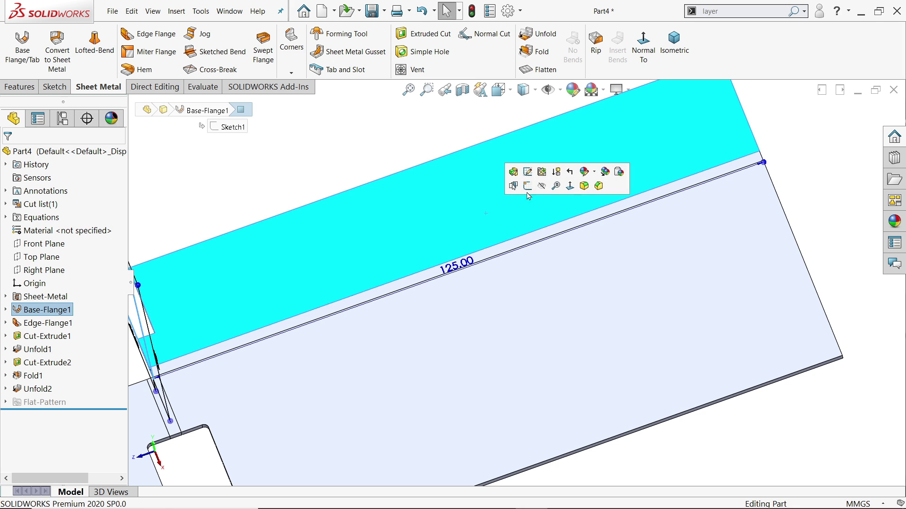
{"action": "left_click", "coordinate": [526, 185]}
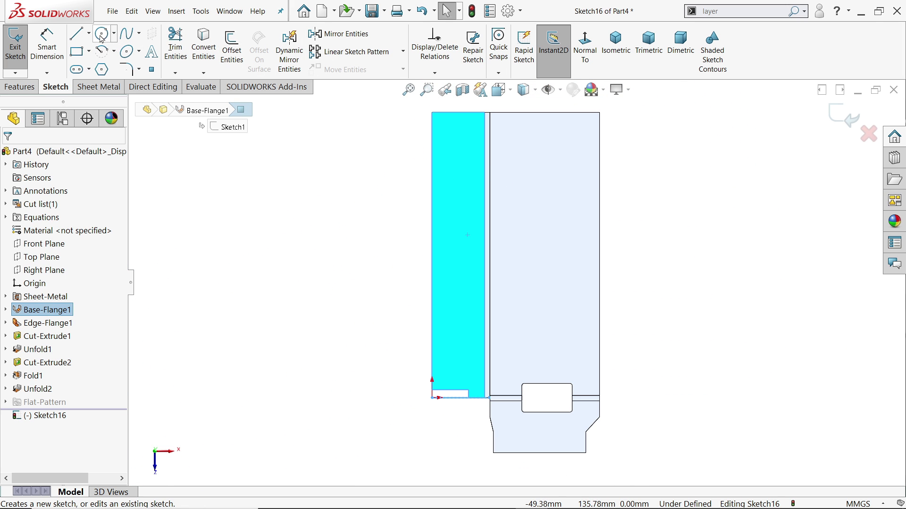
{"action": "left_click", "coordinate": [101, 33]}
{"action": "scroll", "coordinate": [465, 182], "scroll_direction": "down", "scroll_amount": 2}
{"action": "left_click", "coordinate": [455, 176]}
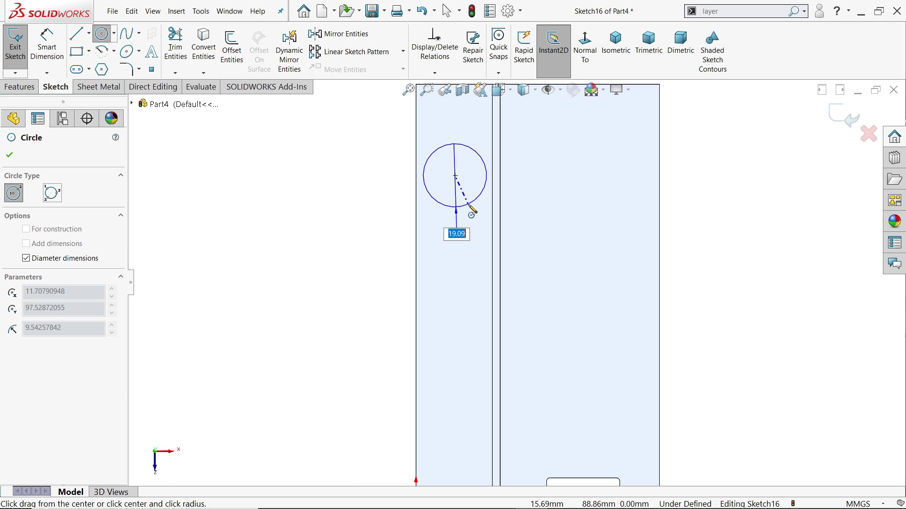
{"action": "type", "text": "12.5"}
{"action": "key", "text": "Return"}
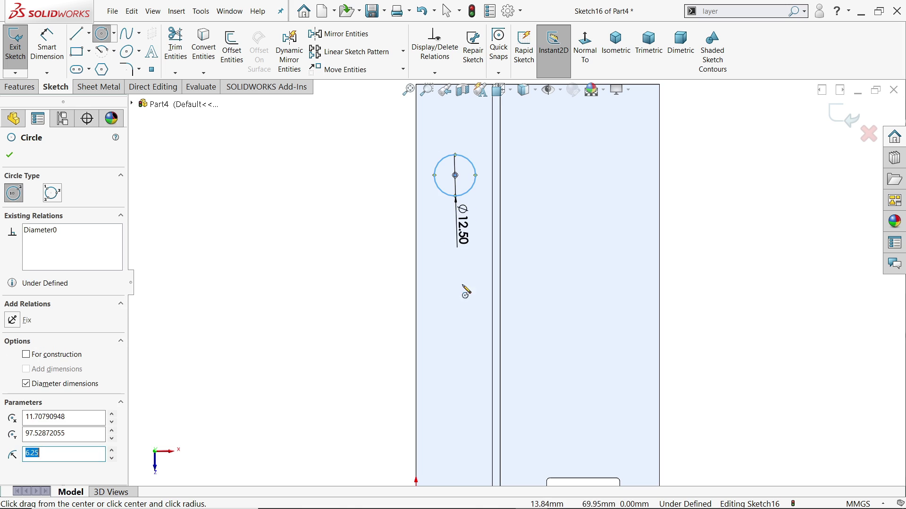
Sketch a second circle below the first, about 7.9 mm in diameter, and make the two circles equal.
{"action": "left_click", "coordinate": [463, 338]}
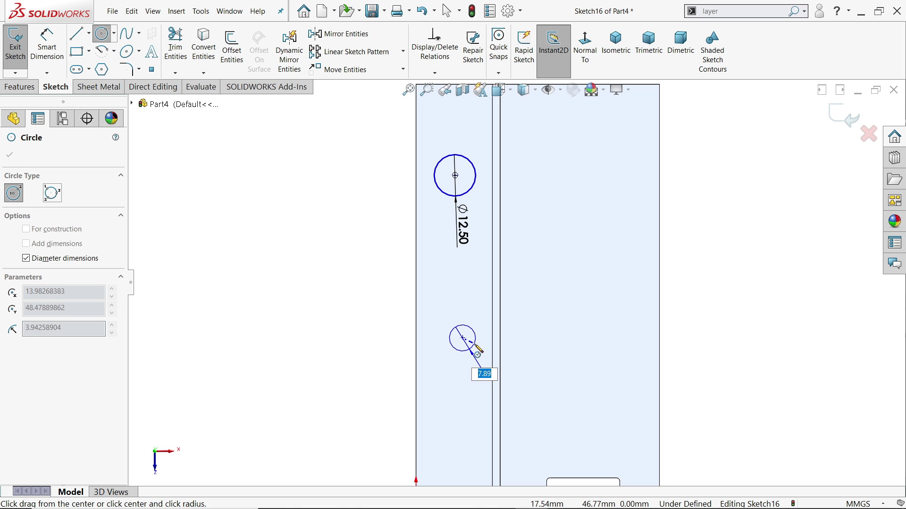
{"action": "left_click", "coordinate": [476, 347]}
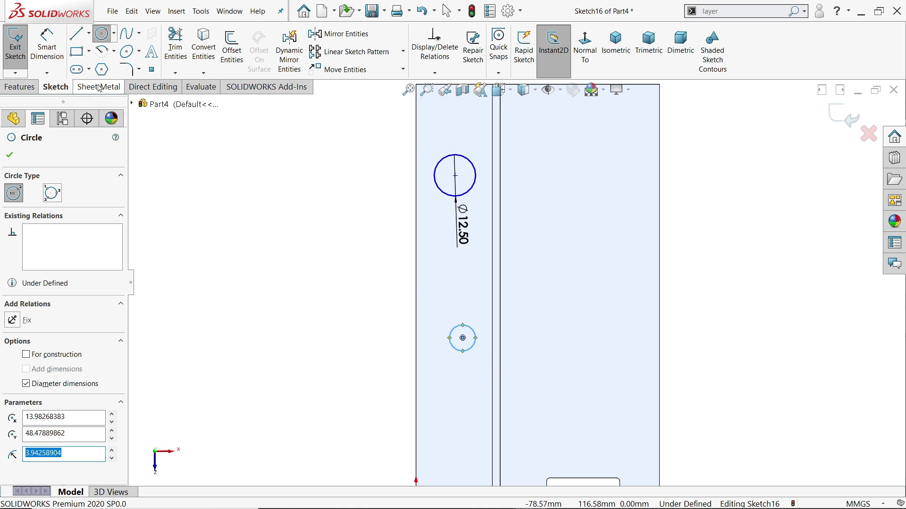
{"action": "right_click", "coordinate": [210, 150]}
{"action": "left_click", "coordinate": [227, 150]}
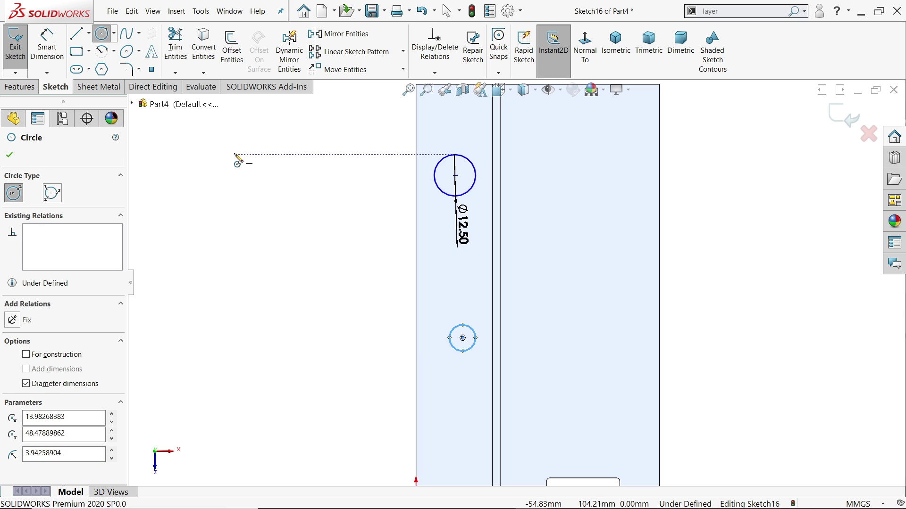
{"action": "scroll", "coordinate": [426, 234], "scroll_direction": "down", "scroll_amount": 2}
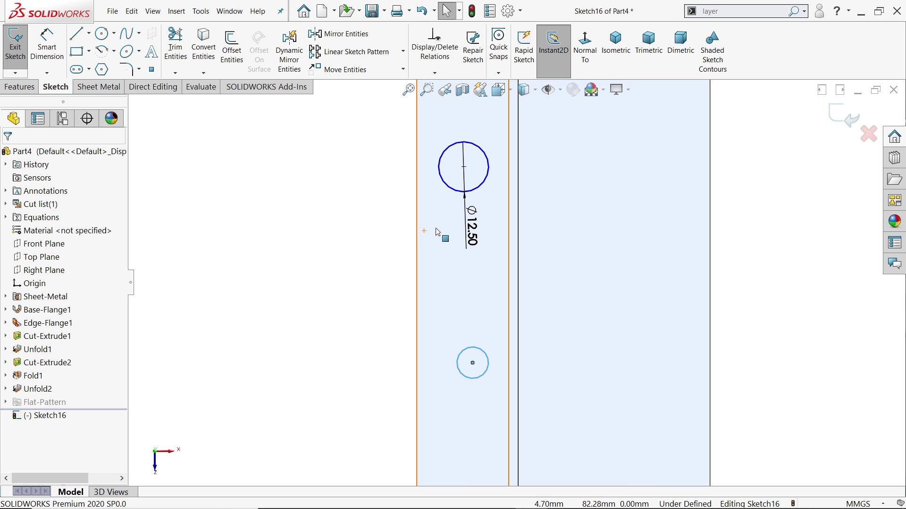
{"action": "left_click", "coordinate": [480, 198]}
{"action": "left_click", "coordinate": [474, 376], "text": "ctrl"}
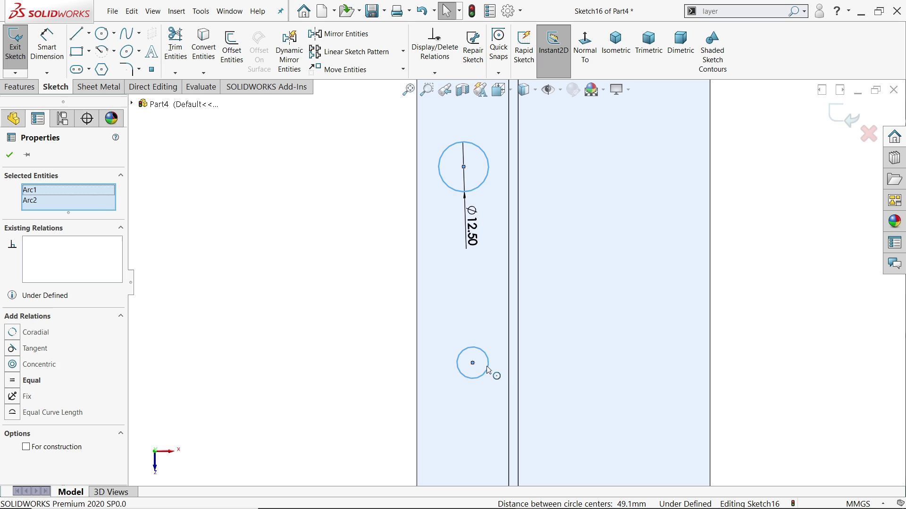
{"action": "left_click", "coordinate": [27, 381]}
{"action": "left_click", "coordinate": [10, 156]}
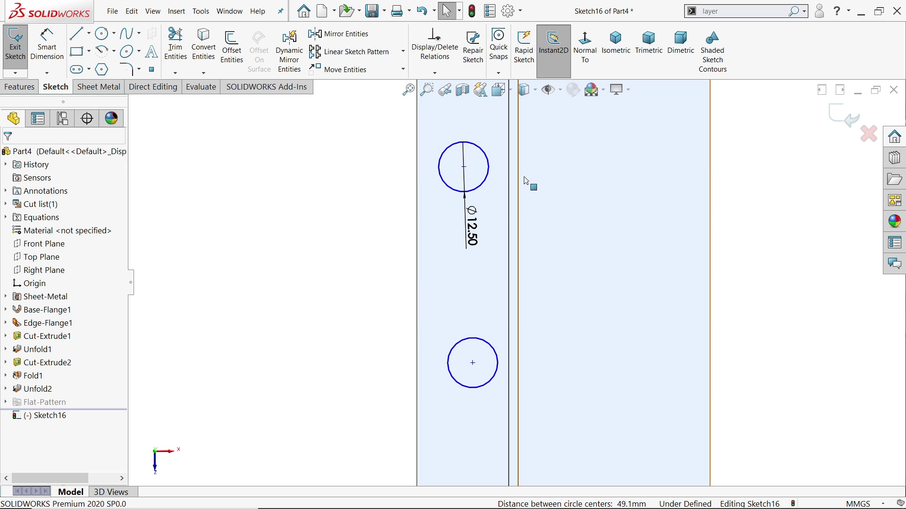
Align the two circle centres with a vertical relation.
{"action": "left_click", "coordinate": [464, 166]}
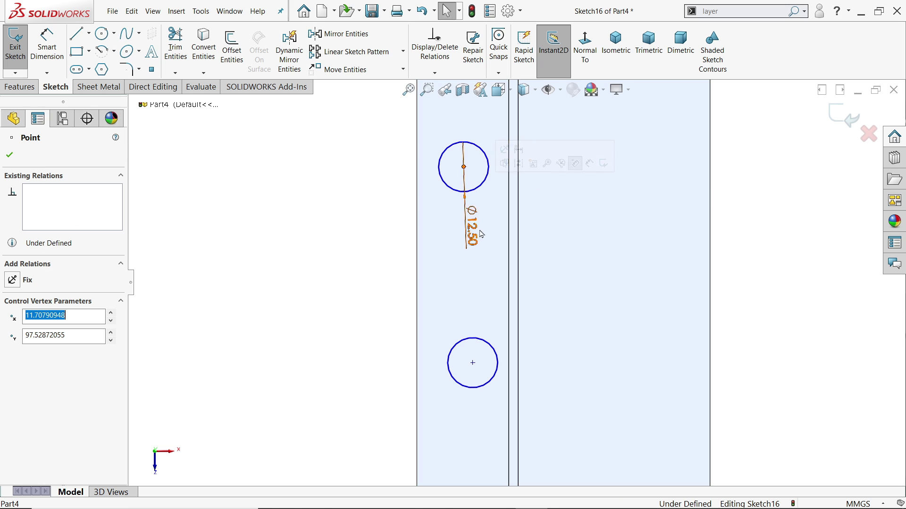
{"action": "left_click", "coordinate": [473, 363], "text": "ctrl"}
{"action": "left_click", "coordinate": [515, 321]}
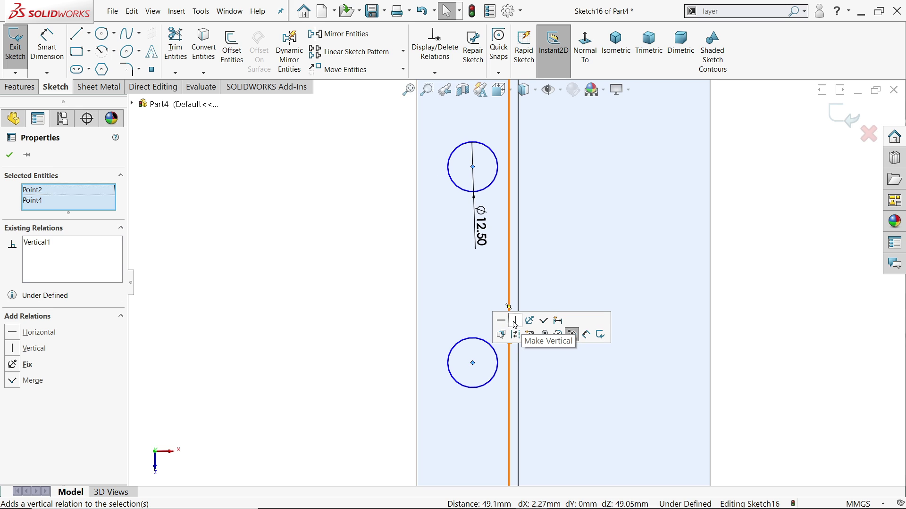
{"action": "left_click", "coordinate": [10, 155]}
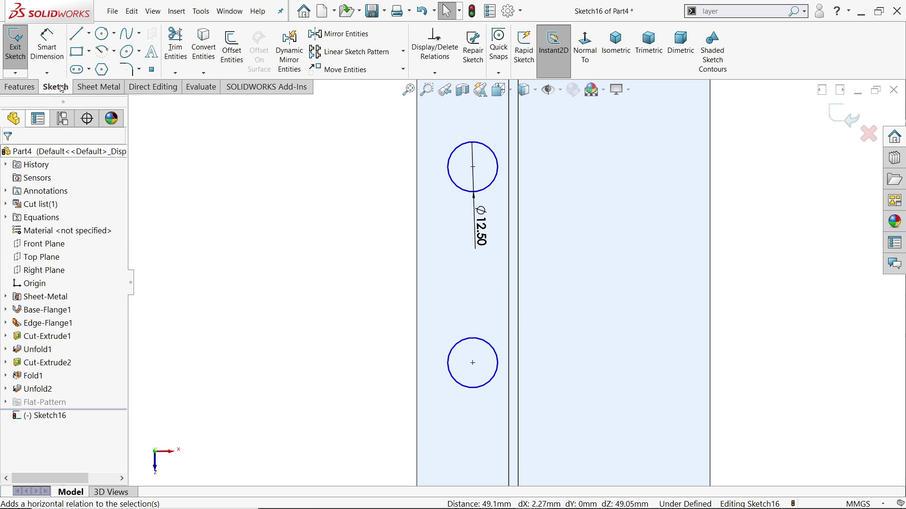
Dimension the distance between the two circle centres as 63.5 mm.
{"action": "left_click", "coordinate": [47, 44]}
{"action": "scroll", "coordinate": [503, 265], "scroll_direction": "up", "scroll_amount": 2}
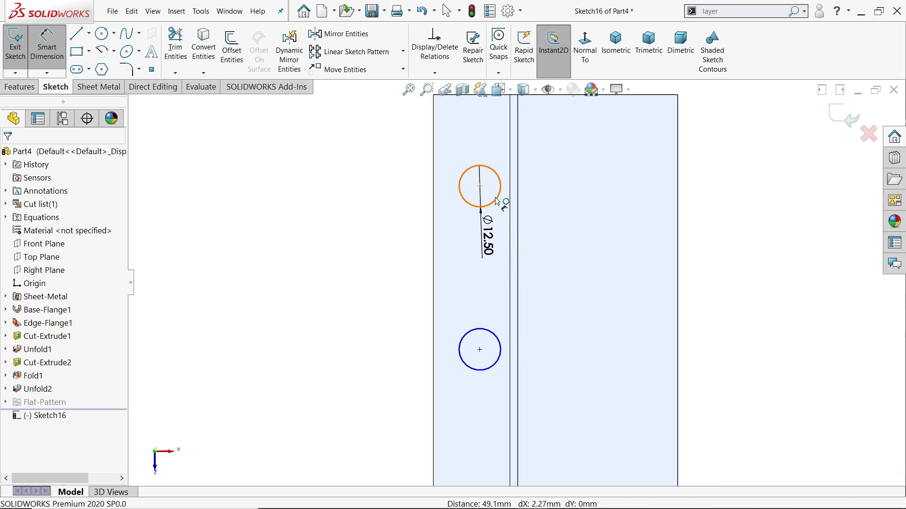
{"action": "left_click", "coordinate": [500, 202]}
{"action": "left_click", "coordinate": [500, 342]}
{"action": "left_click", "coordinate": [390, 283]}
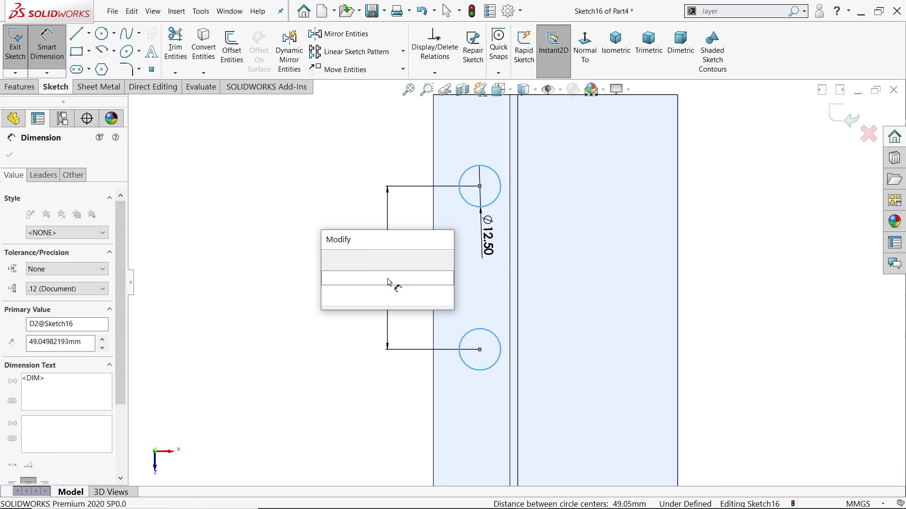
{"action": "key", "text": "Return"}
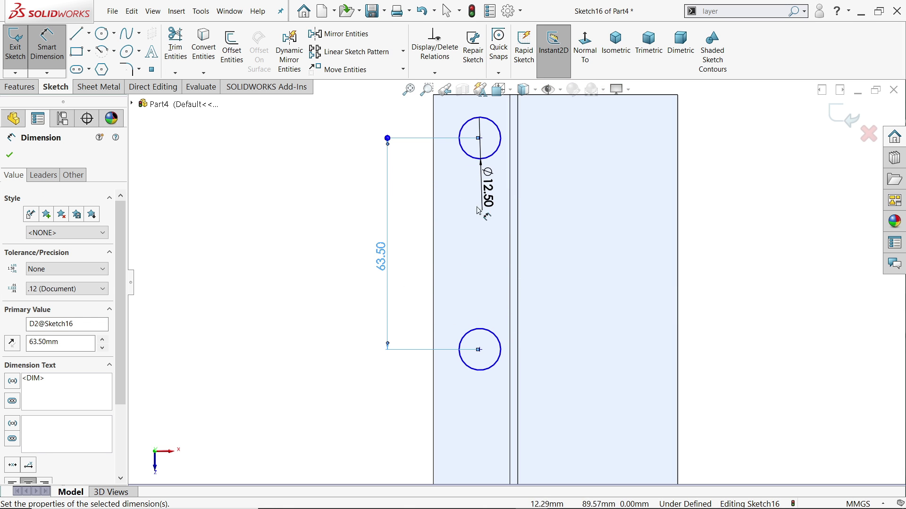
Dimension the upper circle's centre 28.5 mm from the sheet's upper edge.
{"action": "scroll", "coordinate": [514, 221], "scroll_direction": "down", "scroll_amount": 3}
{"action": "left_click", "coordinate": [520, 223]}
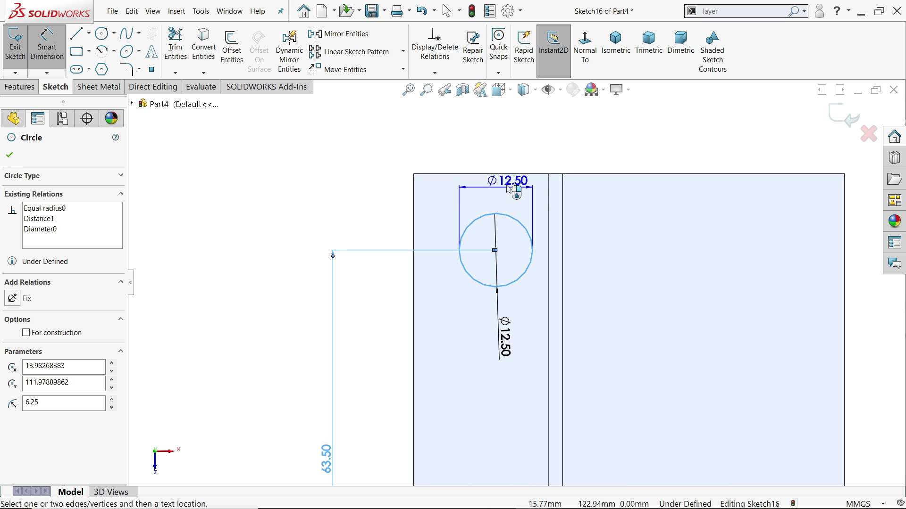
{"action": "left_click", "coordinate": [506, 174]}
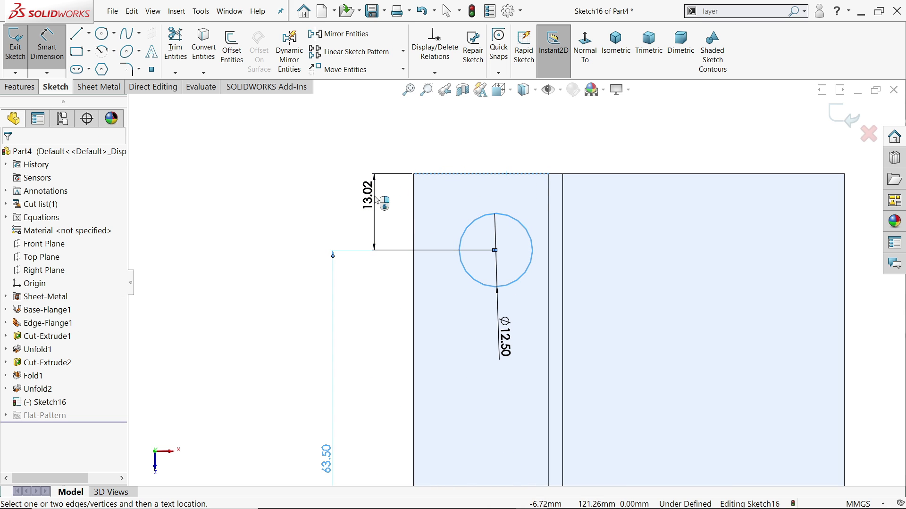
{"action": "left_click", "coordinate": [377, 200]}
{"action": "type", "text": "28"}
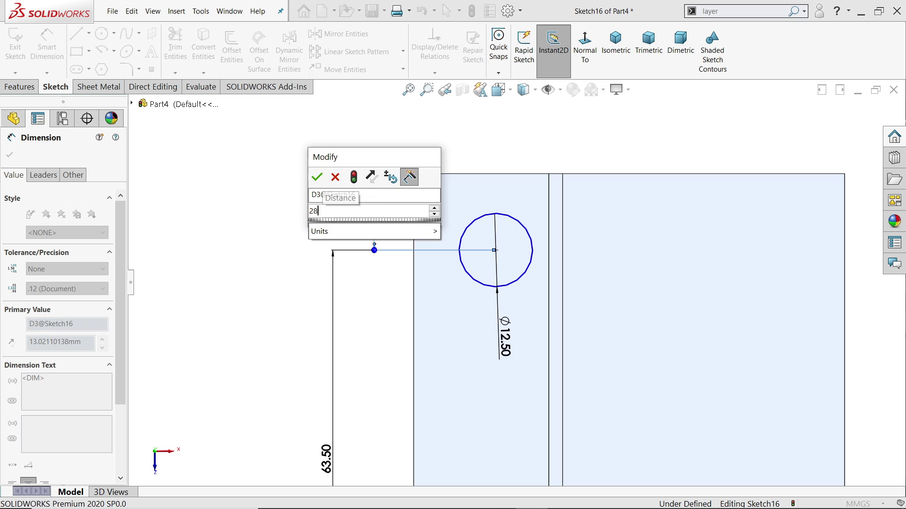
{"action": "type", "text": ".5"}
{"action": "key", "text": "Return"}
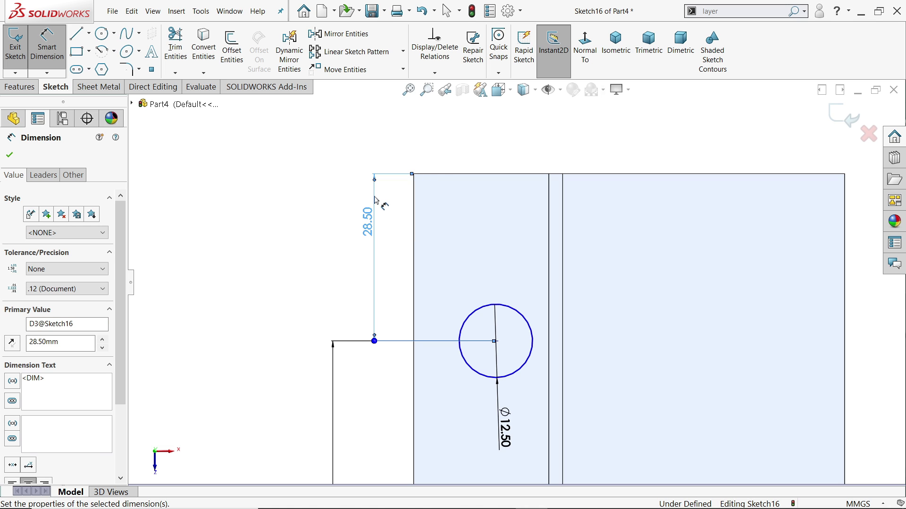
Dimension the upper circle's centre 25 mm from the base's long outer edge.
{"action": "left_click", "coordinate": [510, 310]}
{"action": "left_click", "coordinate": [414, 276]}
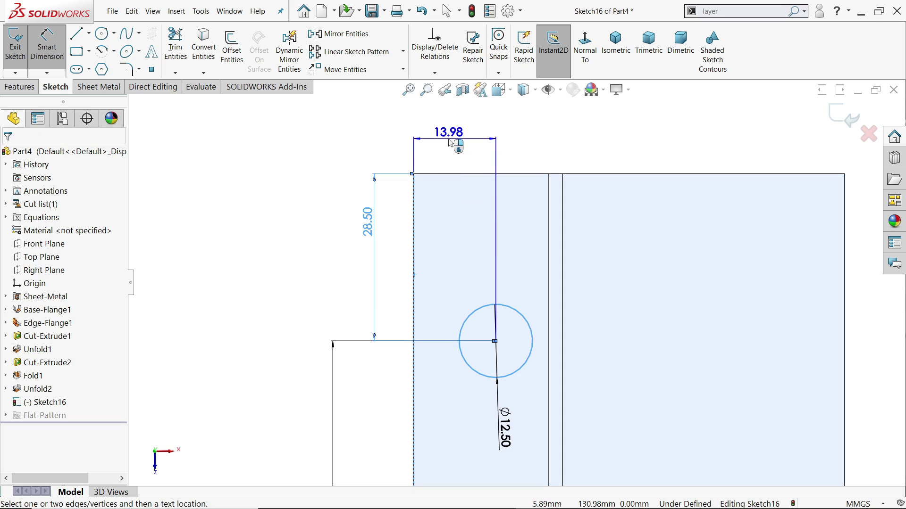
{"action": "left_click", "coordinate": [450, 141]}
{"action": "type", "text": "25"}
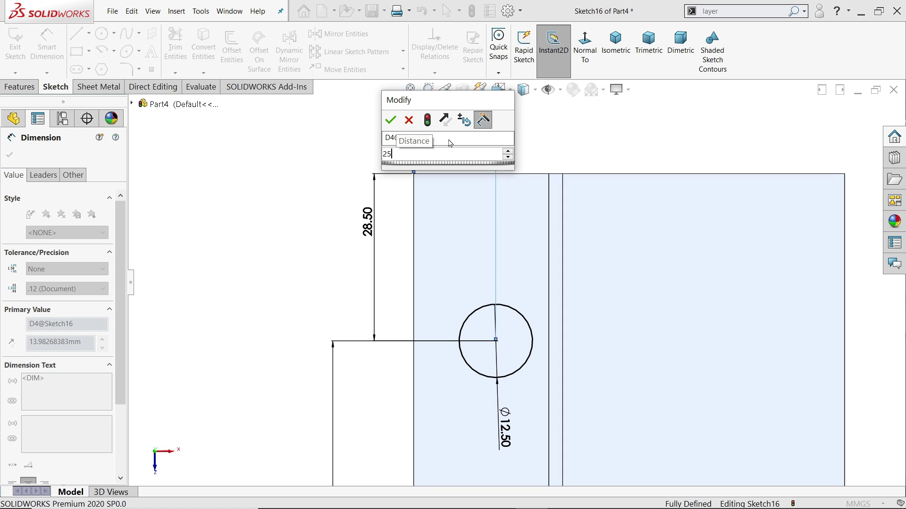
{"action": "key", "text": "Return"}
{"action": "scroll", "coordinate": [557, 329], "scroll_direction": "up", "scroll_amount": 5}
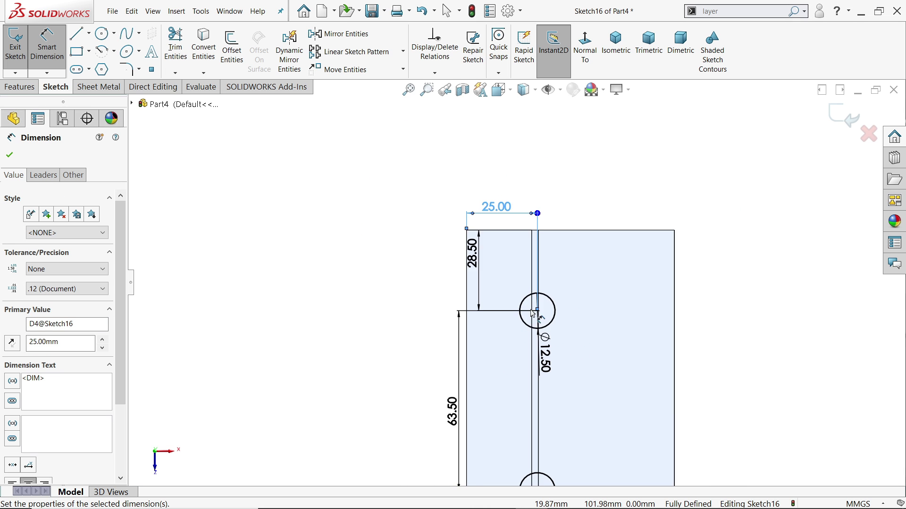
{"action": "scroll", "coordinate": [547, 336], "scroll_direction": "down", "scroll_amount": 2}
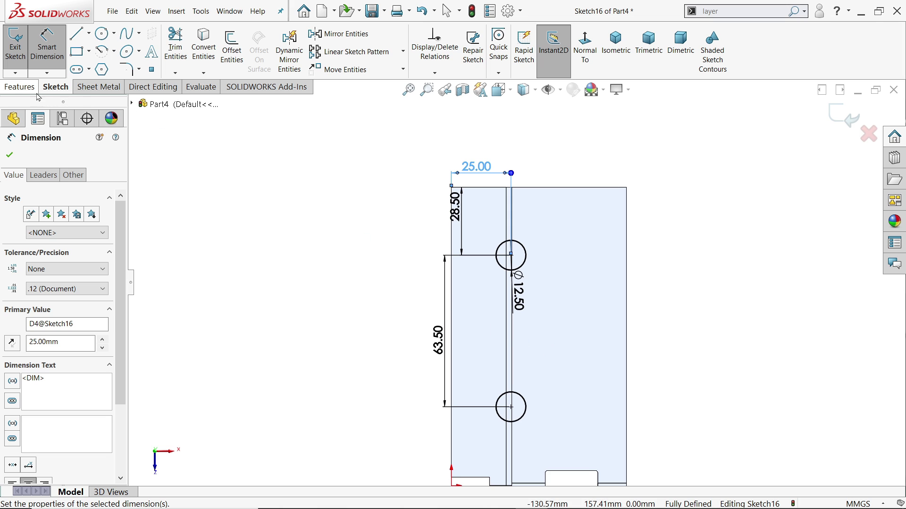
{"action": "left_click", "coordinate": [91, 88]}
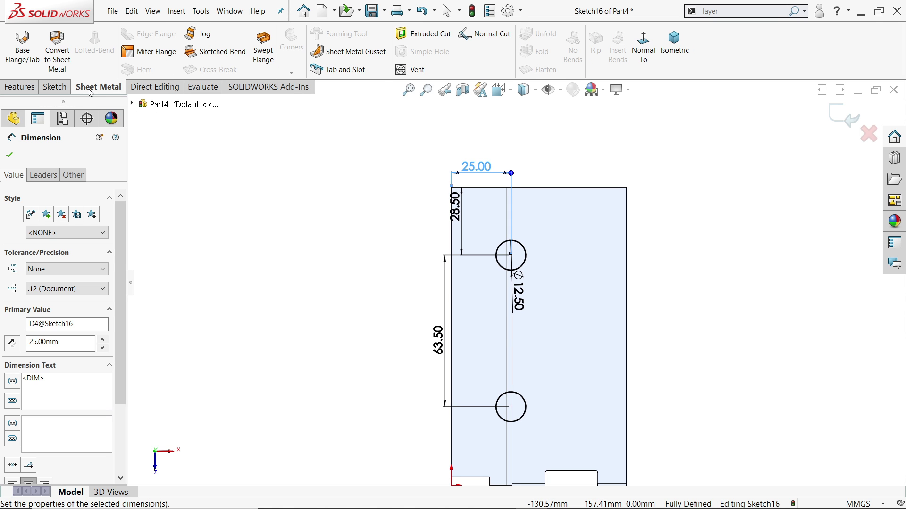
Cut the two 12.5 mm circles through the unfolded sheet with a Blind extruded cut linked to the sheet thickness.
{"action": "left_click", "coordinate": [417, 31]}
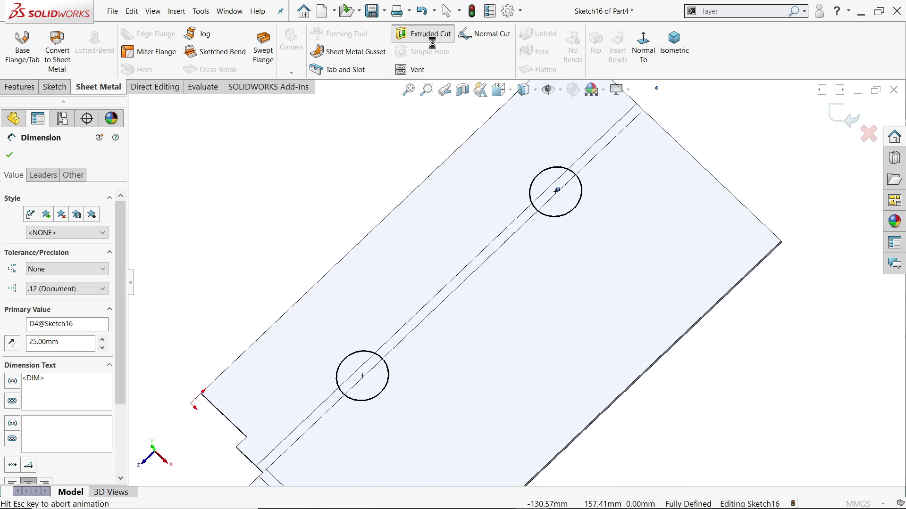
{"action": "left_click", "coordinate": [48, 227]}
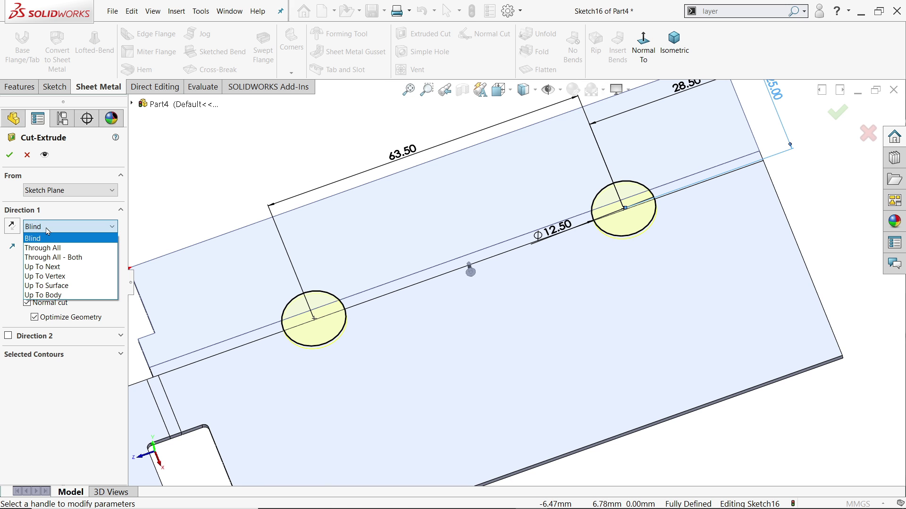
{"action": "left_click", "coordinate": [48, 227]}
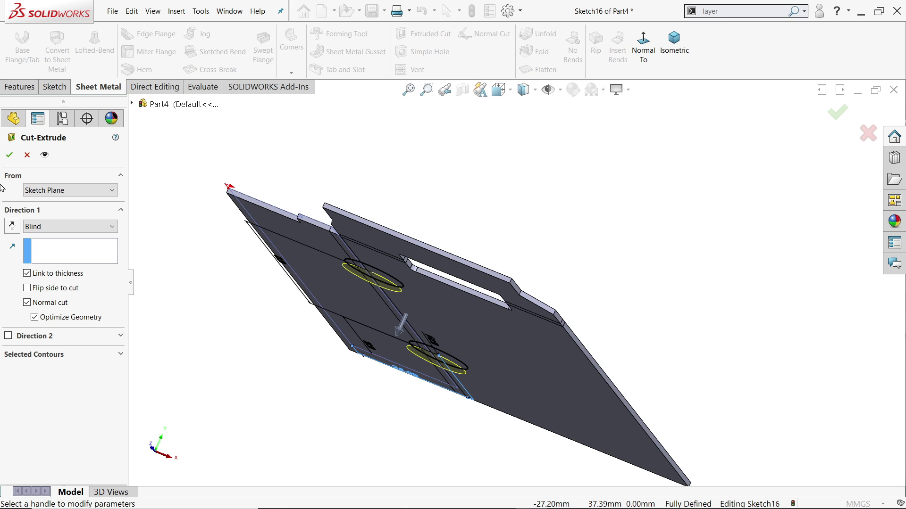
{"action": "left_click", "coordinate": [9, 154]}
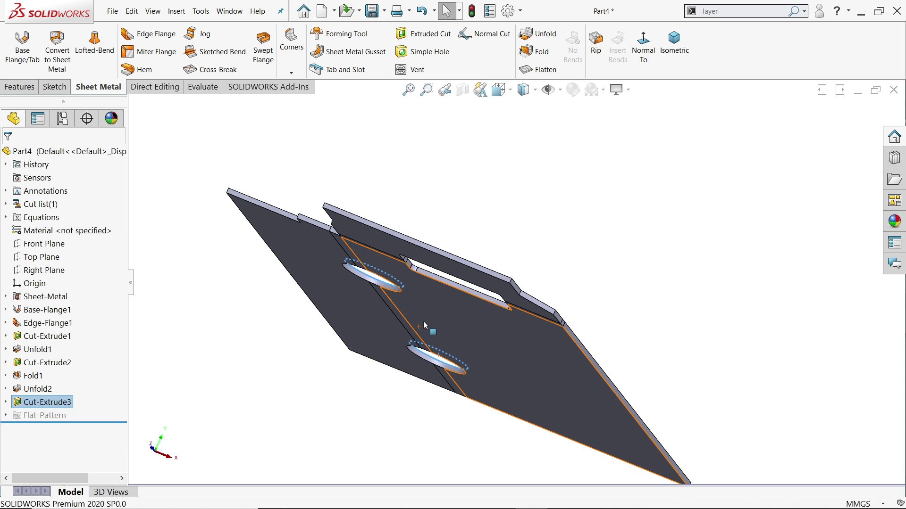
Fold all unfolded bends back up with the Fold command and show the part in isometric view.
{"action": "key", "text": "ctrl+7"}
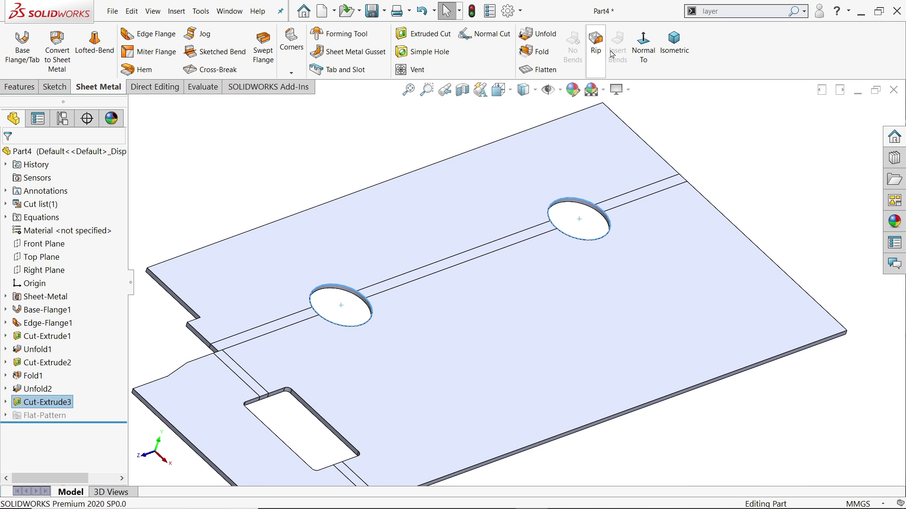
{"action": "left_click", "coordinate": [673, 47]}
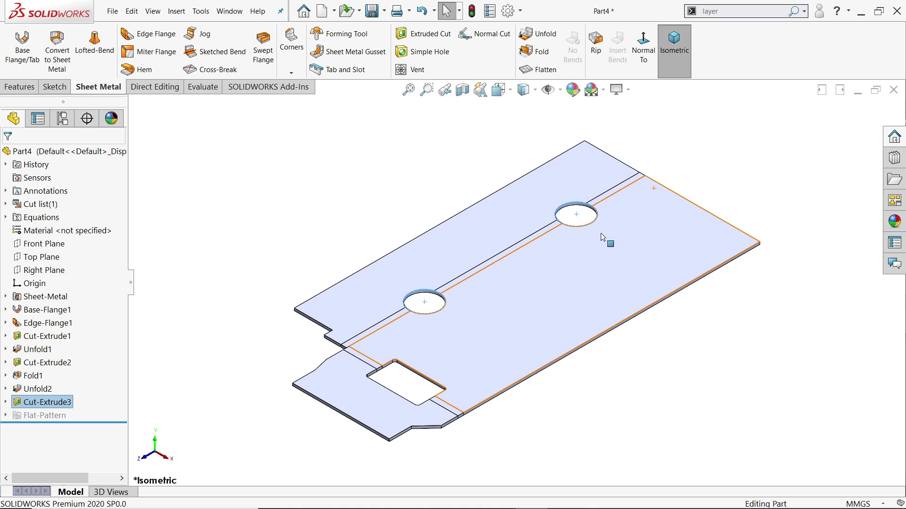
{"action": "left_click", "coordinate": [541, 52]}
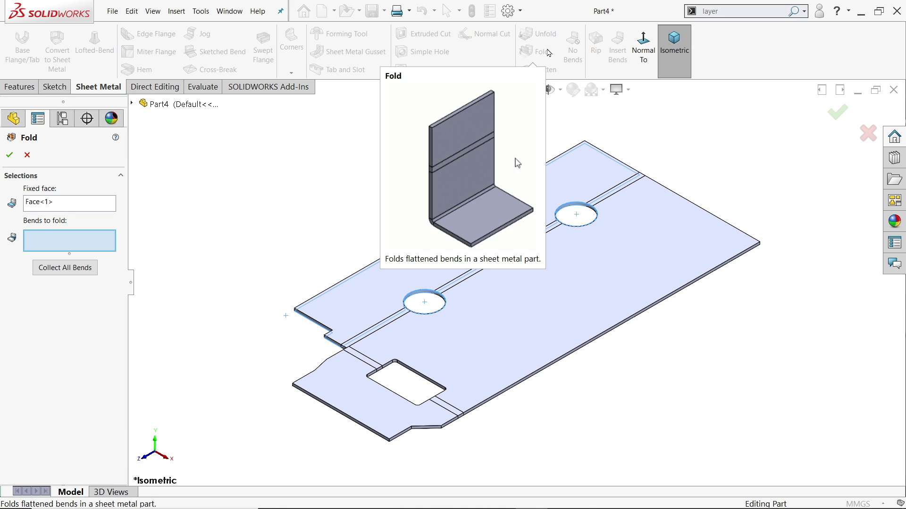
{"action": "left_click", "coordinate": [57, 268]}
{"action": "left_click", "coordinate": [9, 154]}
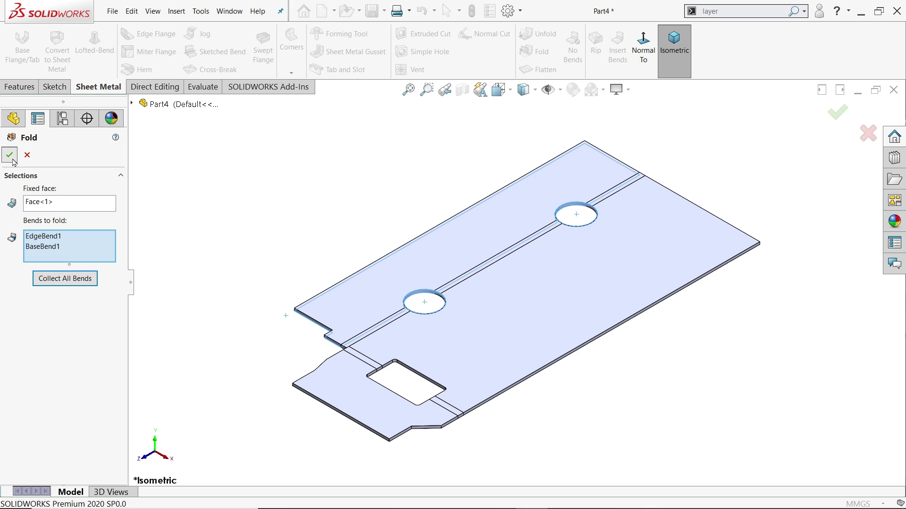
{"action": "middle_click_drag", "start_coordinate": [437, 344], "coordinate": [461, 307]}
{"action": "left_click", "coordinate": [674, 48]}
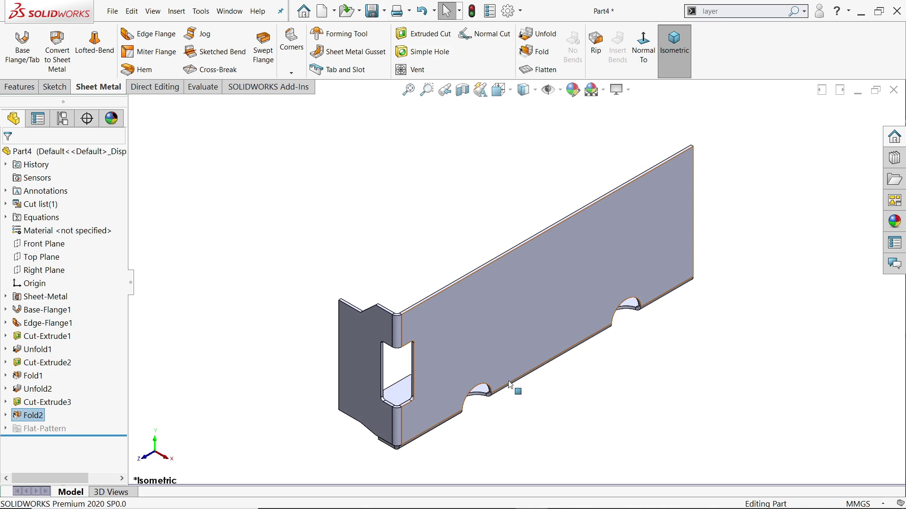
Switch to the Exercise 140 drawing in Photos and examine the shape, spacing and height of the bridge lances, then return to SOLIDWORKS.
{"action": "key", "text": "alt+Tab"}
{"action": "scroll", "coordinate": [377, 281], "scroll_direction": "up", "scroll_amount": 4}
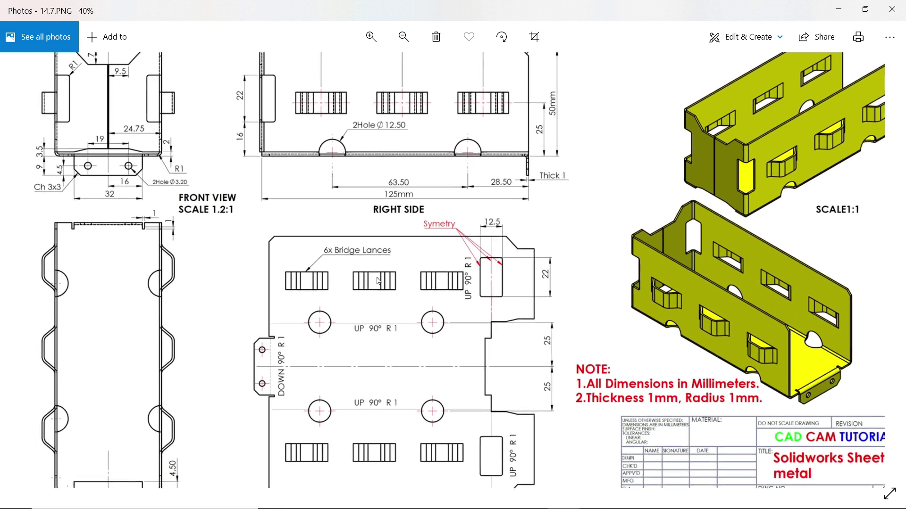
{"action": "left_click_drag", "start_coordinate": [382, 316], "coordinate": [391, 152]}
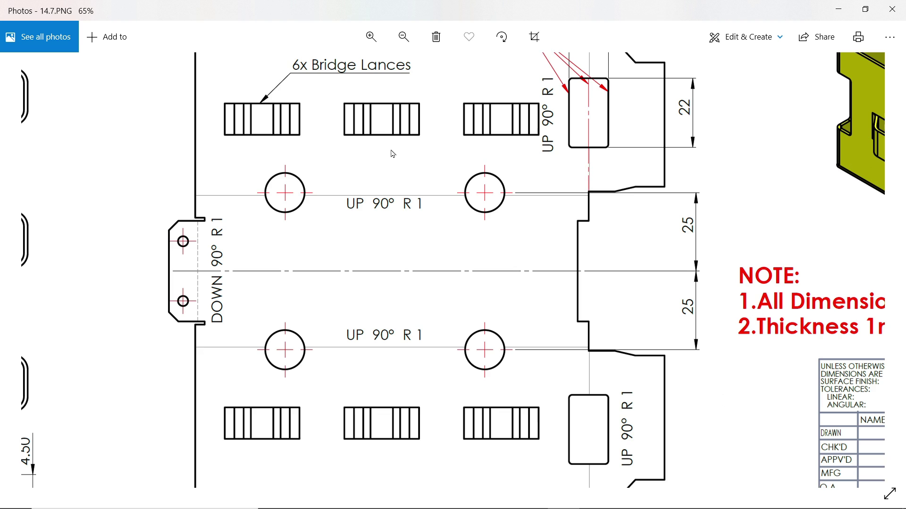
{"action": "scroll", "coordinate": [387, 181], "scroll_direction": "up", "scroll_amount": 1}
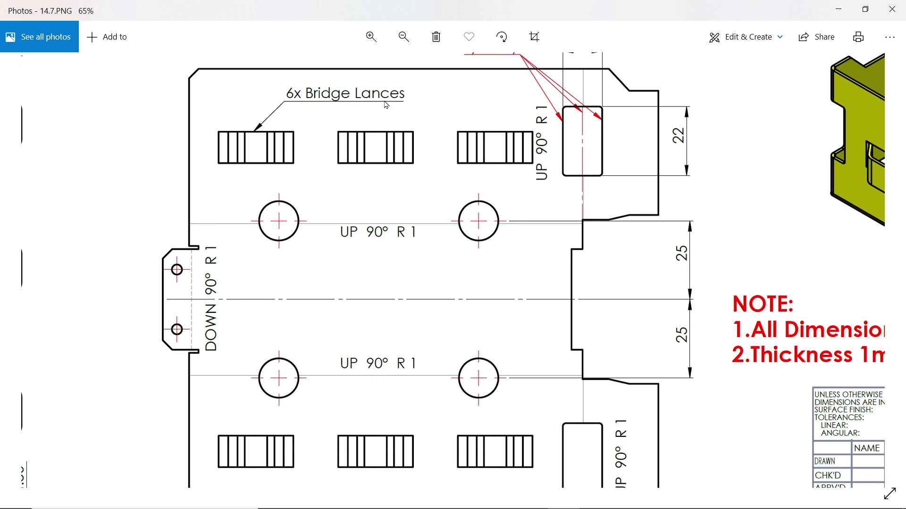
{"action": "scroll", "coordinate": [401, 249], "scroll_direction": "down", "scroll_amount": 3}
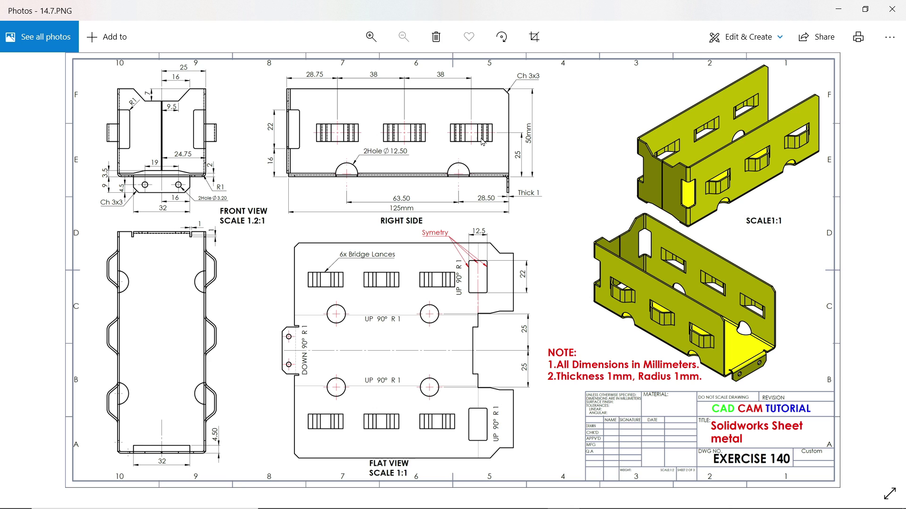
{"action": "scroll", "coordinate": [223, 140], "scroll_direction": "up", "scroll_amount": 4}
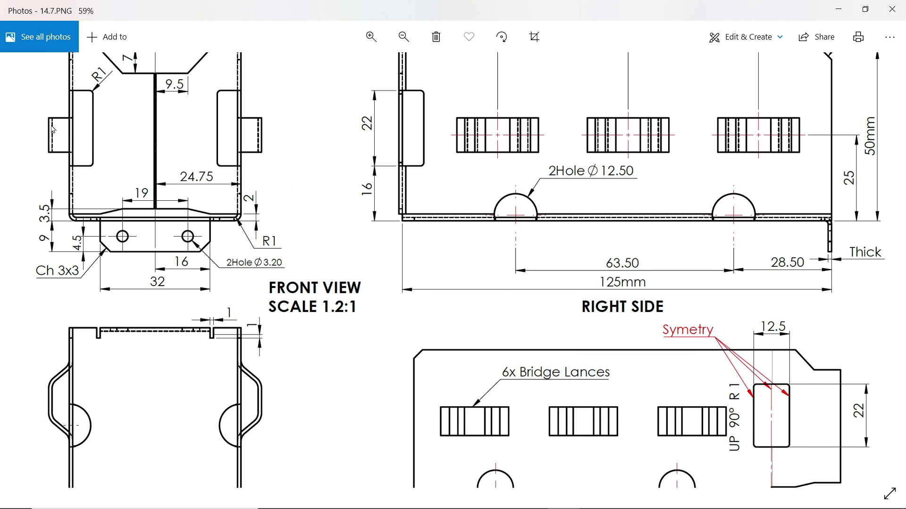
{"action": "left_click_drag", "start_coordinate": [350, 371], "coordinate": [353, 136]}
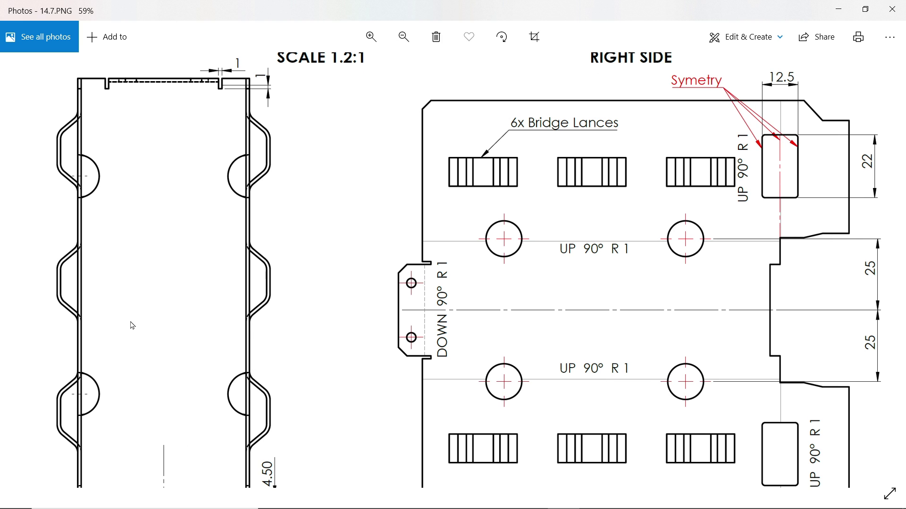
{"action": "left_click_drag", "start_coordinate": [530, 215], "coordinate": [532, 401]}
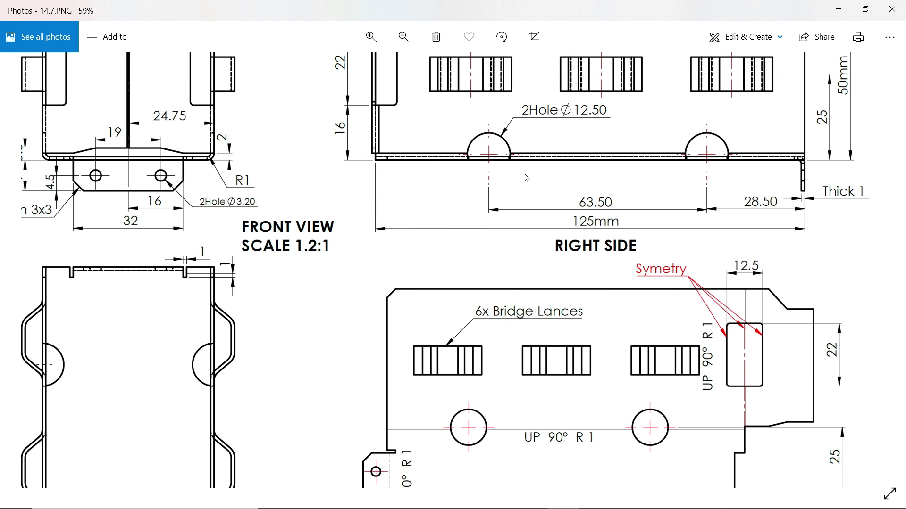
{"action": "left_click_drag", "start_coordinate": [528, 179], "coordinate": [537, 330]}
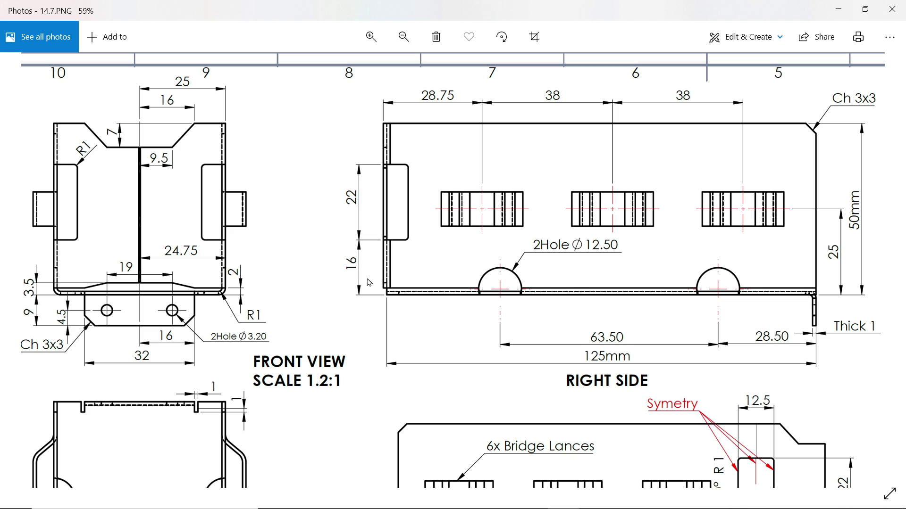
{"action": "left_click_drag", "start_coordinate": [629, 232], "coordinate": [540, 233]}
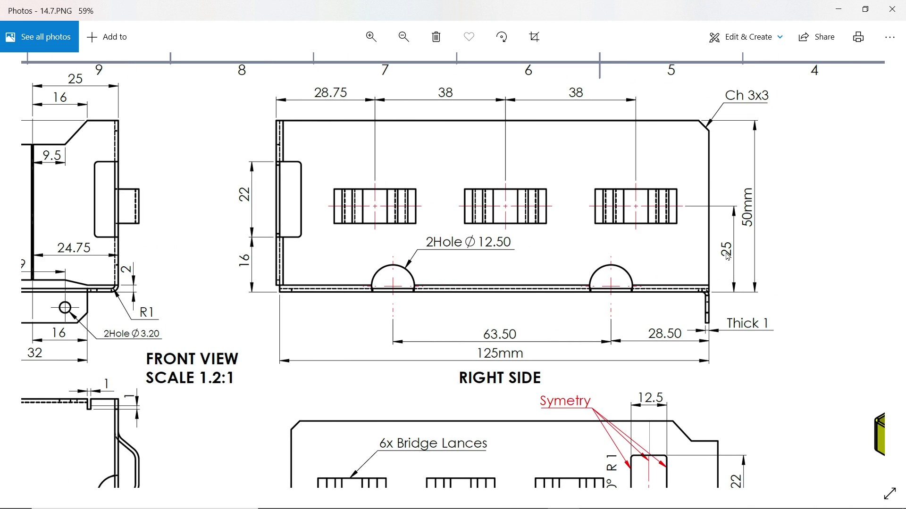
{"action": "left_click", "coordinate": [840, 11]}
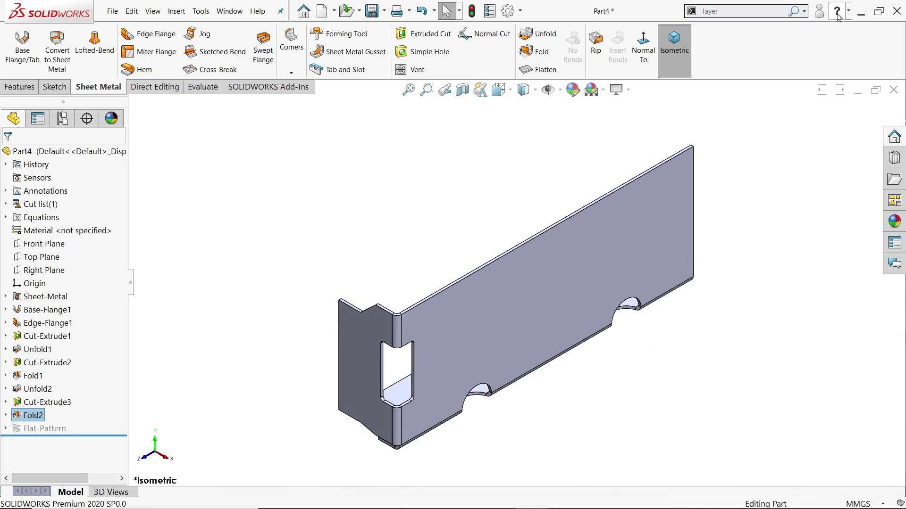
Place the bridge lance from the Design Library's lances forming tools onto the outer face of the long side wall.
{"action": "left_click", "coordinate": [894, 159]}
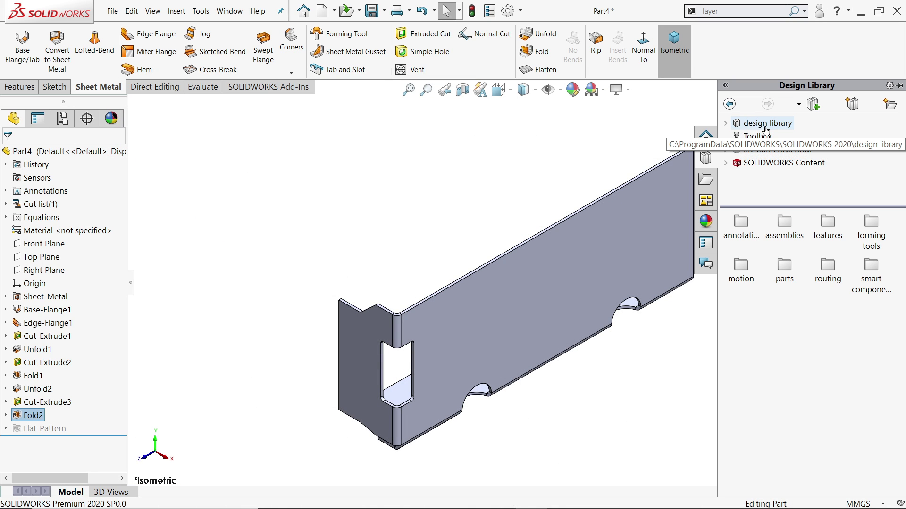
{"action": "double_click", "coordinate": [872, 223]}
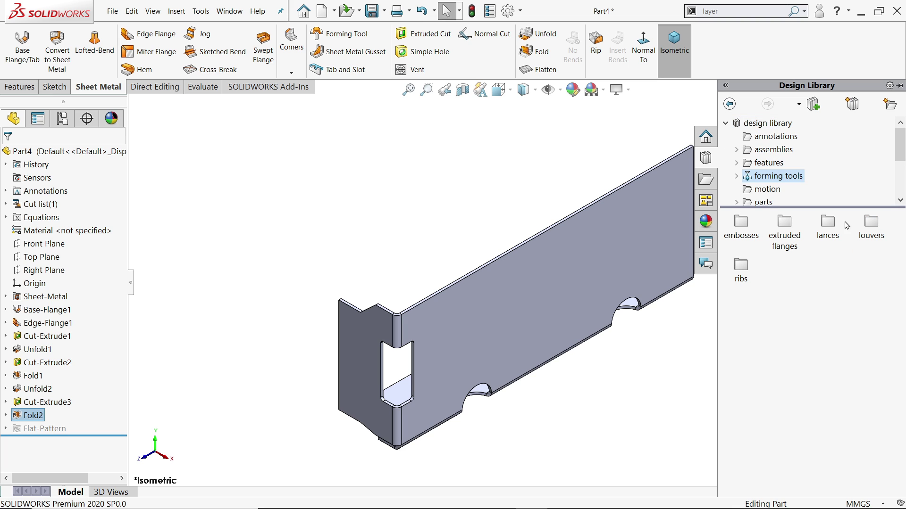
{"action": "left_click", "coordinate": [763, 178]}
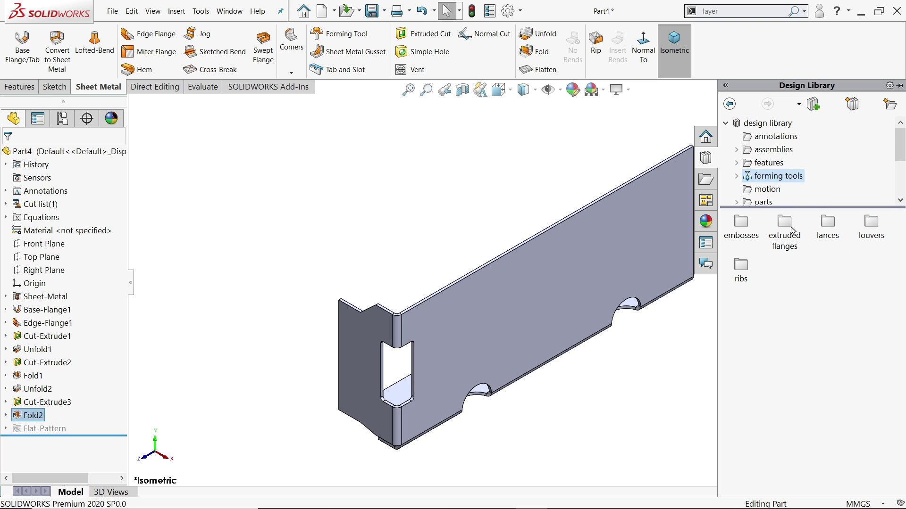
{"action": "double_click", "coordinate": [829, 236]}
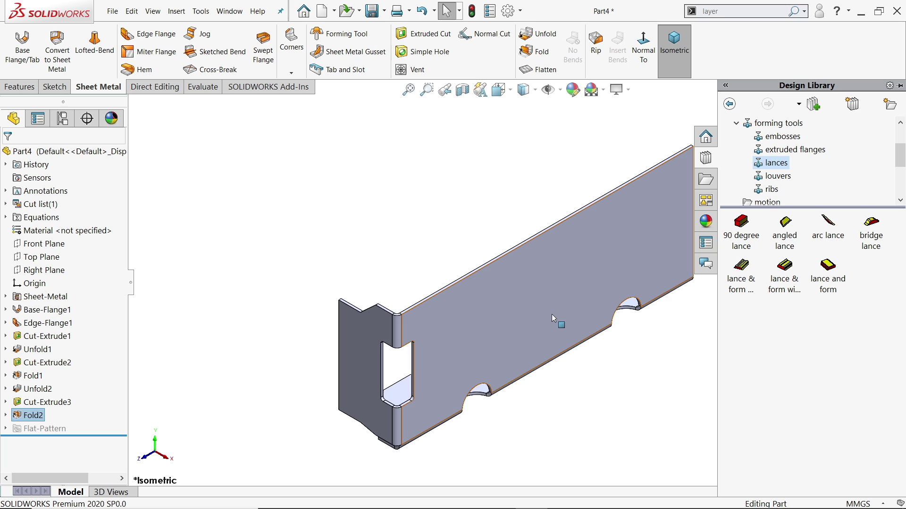
{"action": "key", "text": "f"}
{"action": "scroll", "coordinate": [407, 360], "scroll_direction": "down", "scroll_amount": 2}
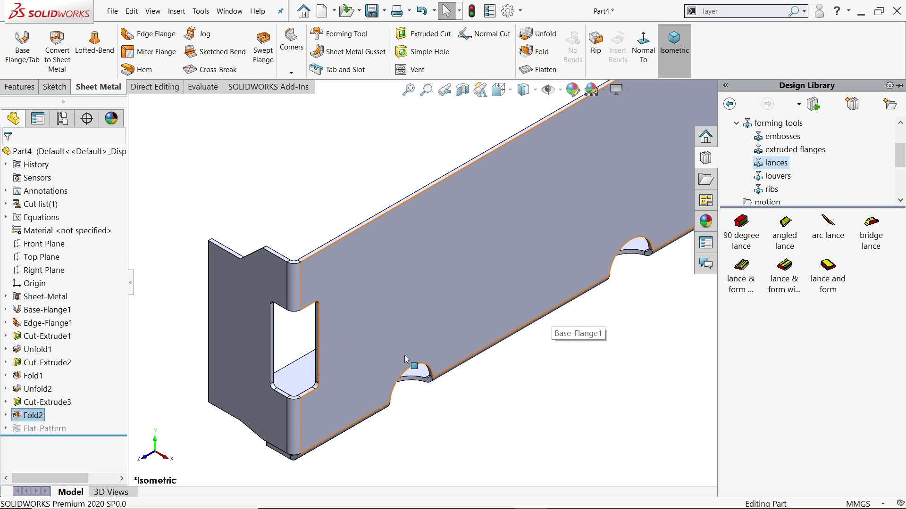
{"action": "left_click_drag", "start_coordinate": [872, 236], "coordinate": [425, 285]}
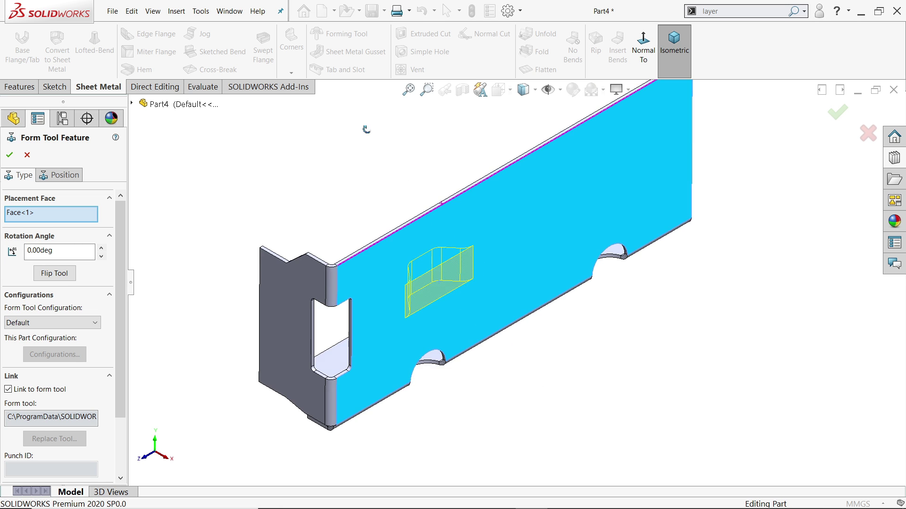
Flip the bridge lance forming tool so that it forms outward from the side wall.
{"action": "middle_click_drag", "start_coordinate": [367, 129], "coordinate": [352, 112]}
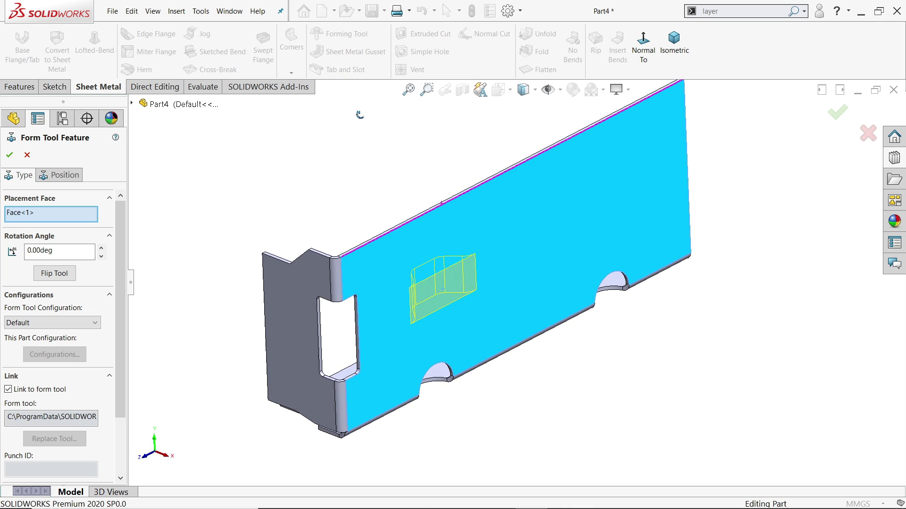
{"action": "scroll", "coordinate": [474, 304], "scroll_direction": "down", "scroll_amount": 2}
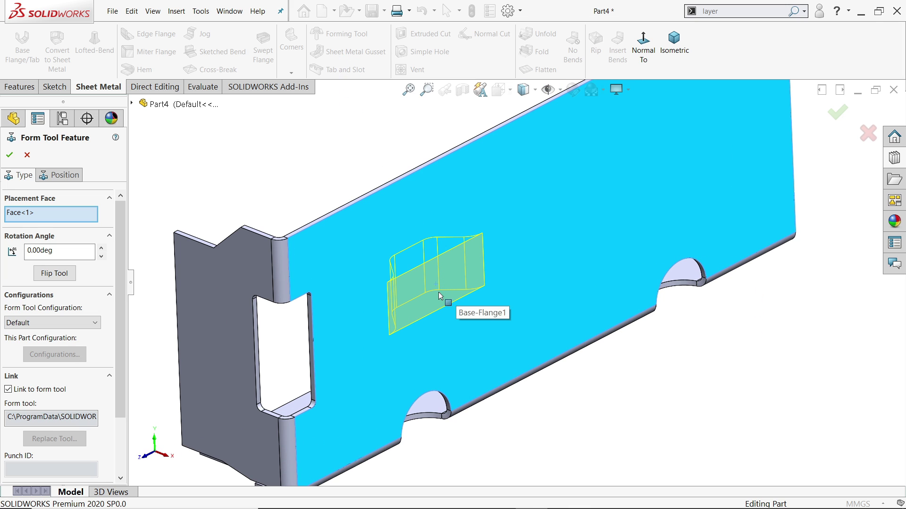
{"action": "left_click", "coordinate": [55, 274]}
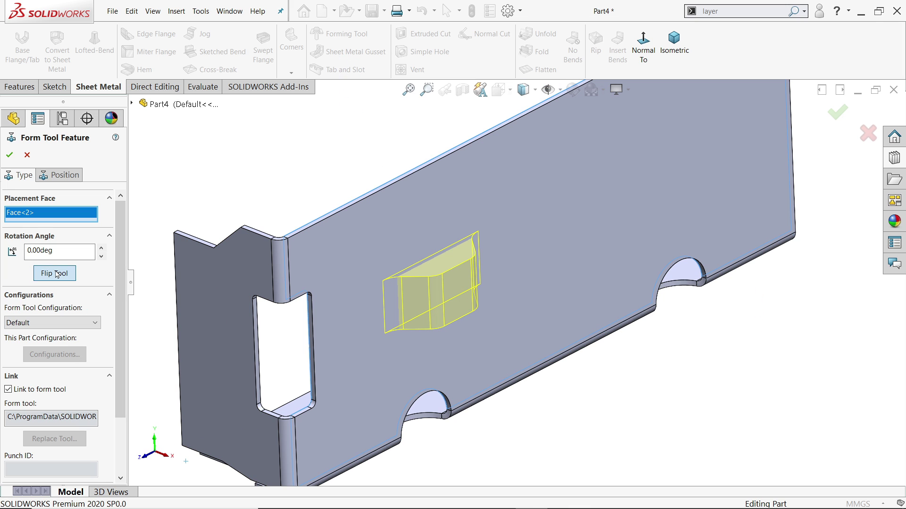
Position the lance by dimensioning its centre point 25 mm above the side wall's bottom edge.
{"action": "left_click", "coordinate": [61, 176]}
{"action": "scroll", "coordinate": [442, 324], "scroll_direction": "down", "scroll_amount": 2}
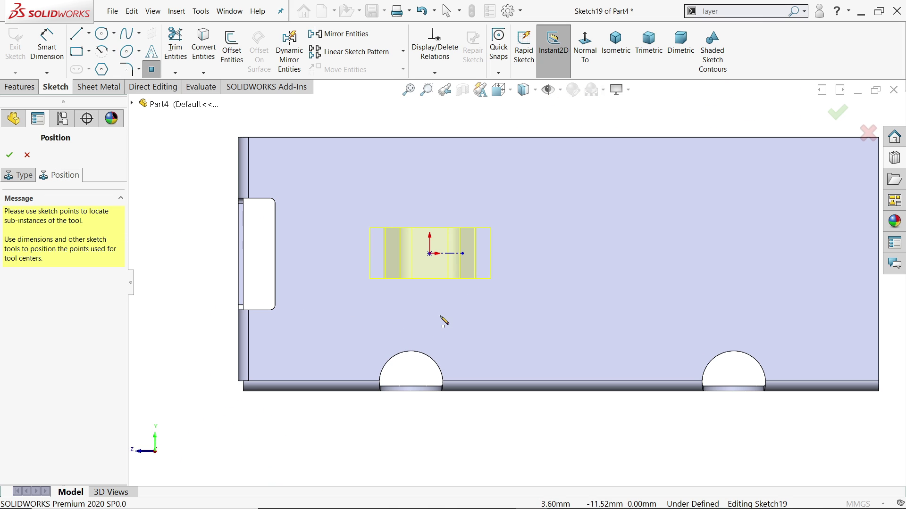
{"action": "left_click", "coordinate": [46, 47]}
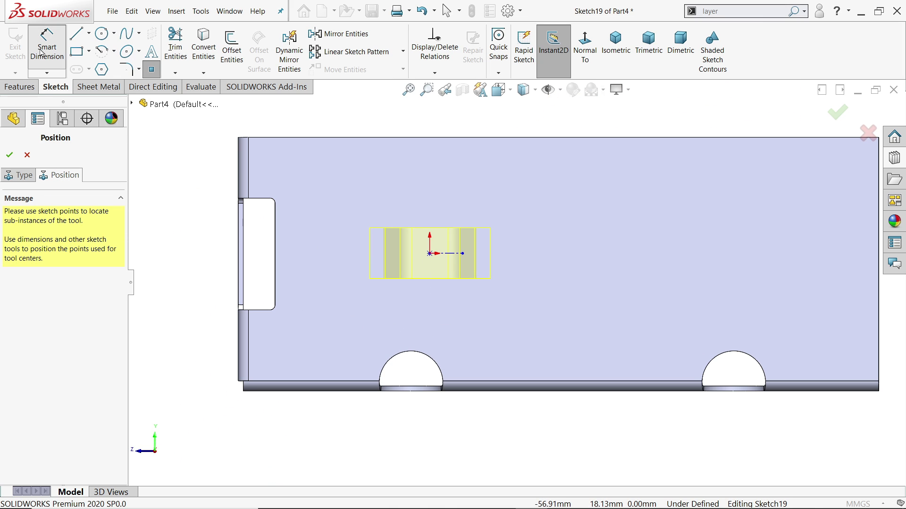
{"action": "left_click", "coordinate": [431, 255]}
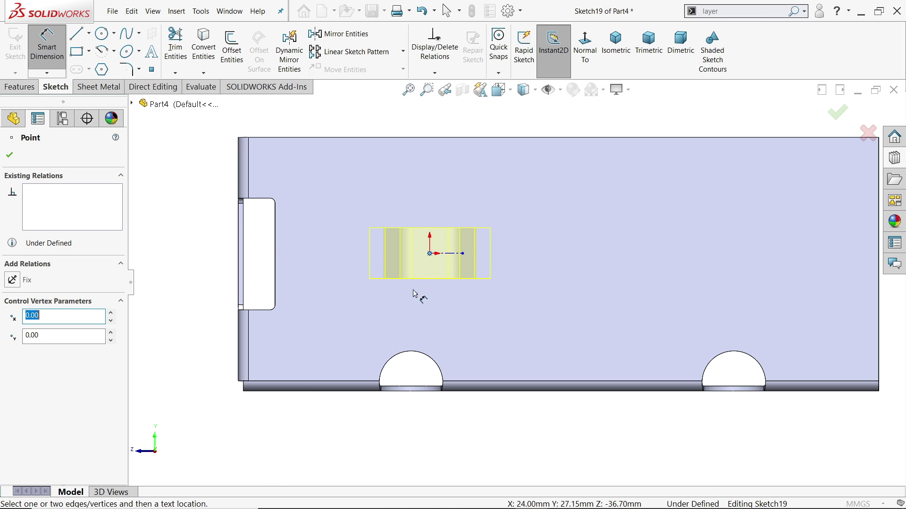
{"action": "left_click", "coordinate": [395, 397]}
{"action": "left_click", "coordinate": [200, 314]}
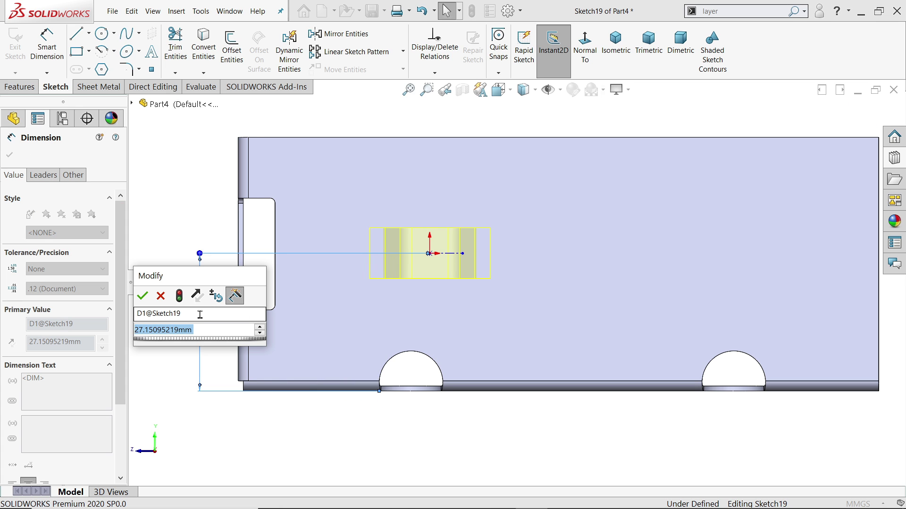
{"action": "type", "text": "25"}
{"action": "key", "text": "Return"}
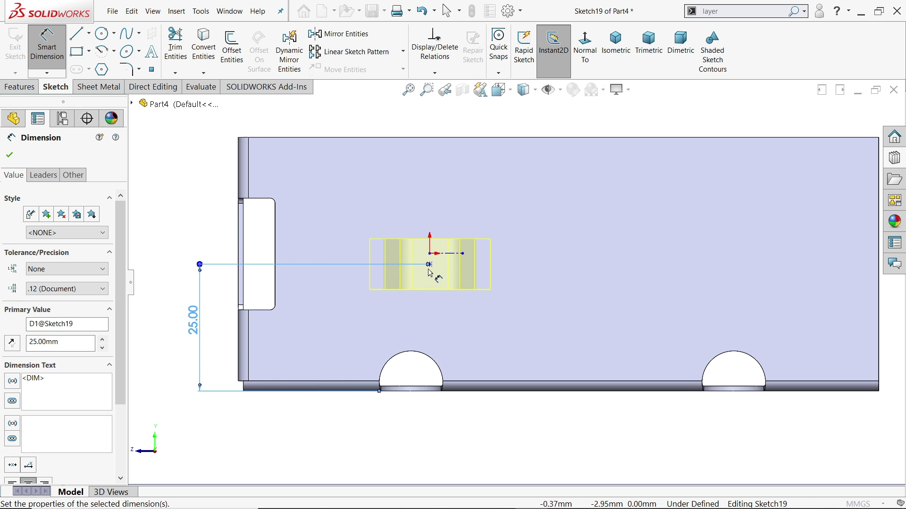
Dimension the lance's centre point 28.75 mm from the side wall's vertical edge beside the rectangular cutout and finish placing the forming tool.
{"action": "left_click", "coordinate": [429, 265]}
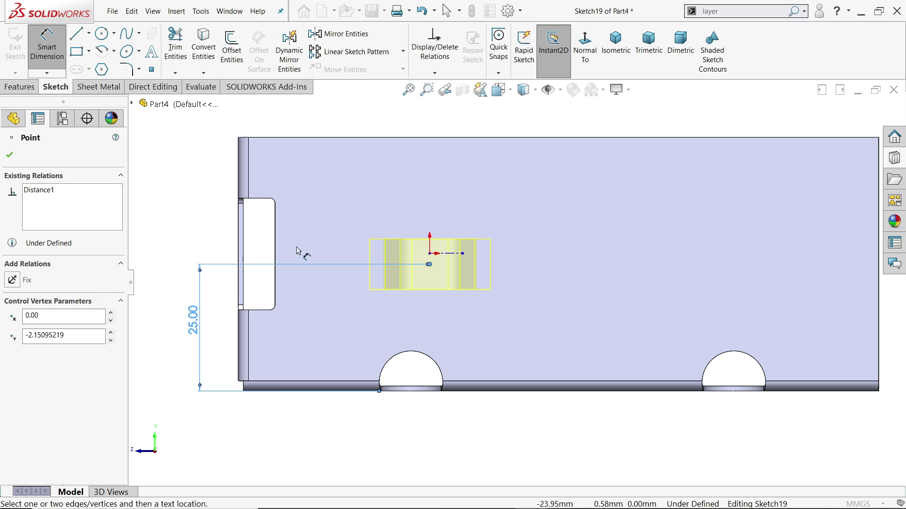
{"action": "left_click", "coordinate": [239, 231]}
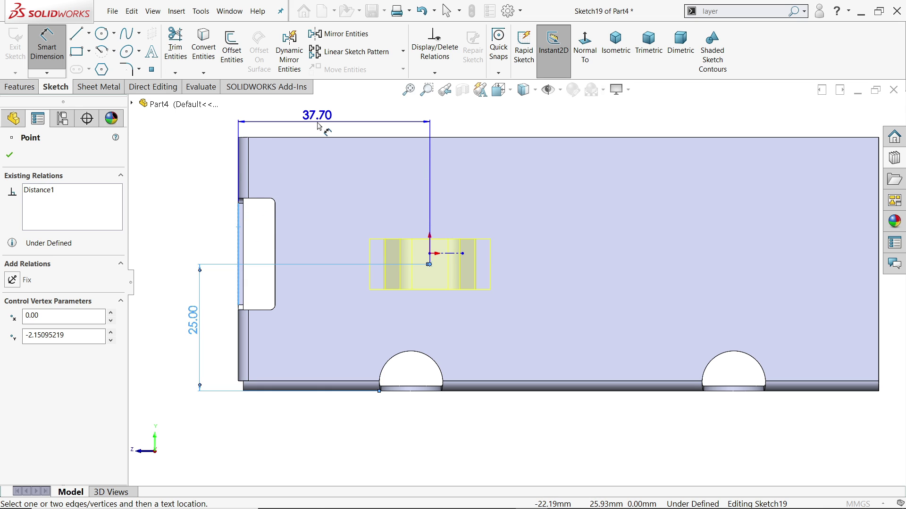
{"action": "left_click", "coordinate": [319, 126]}
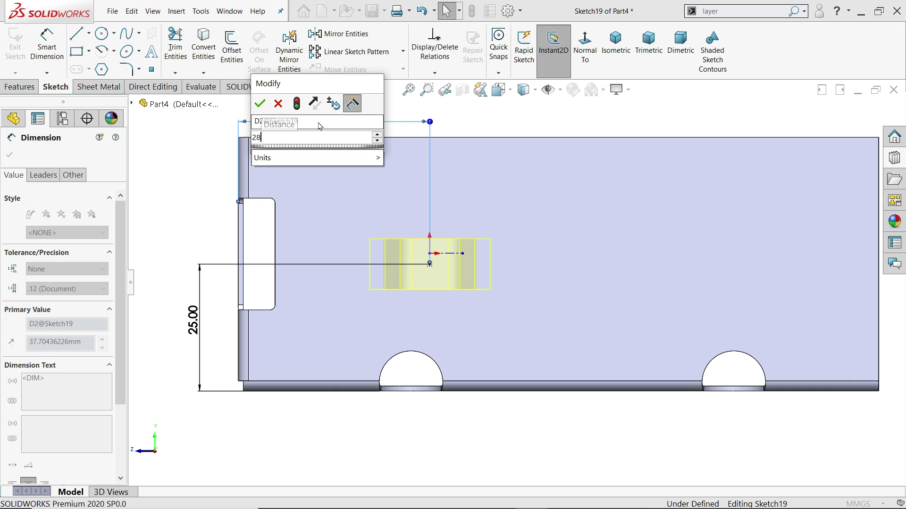
{"action": "key", "text": "Return"}
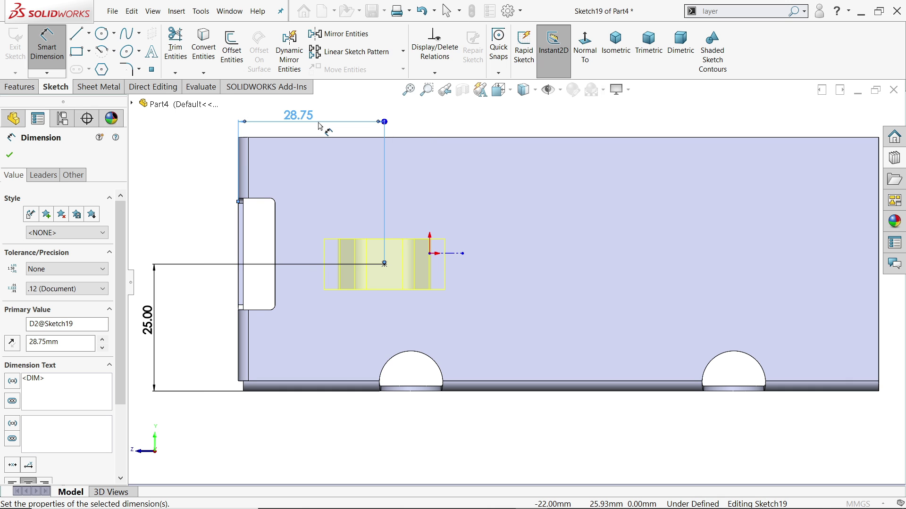
{"action": "left_click", "coordinate": [8, 157]}
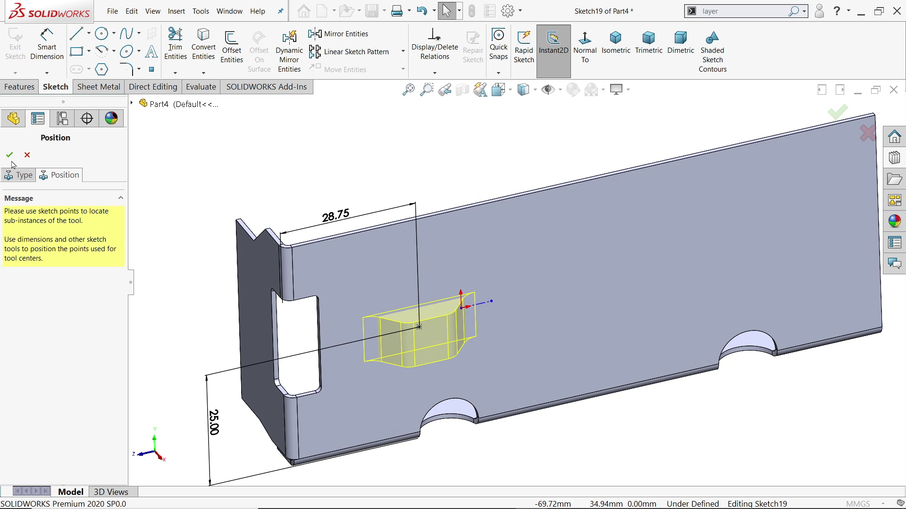
{"action": "left_click", "coordinate": [9, 155]}
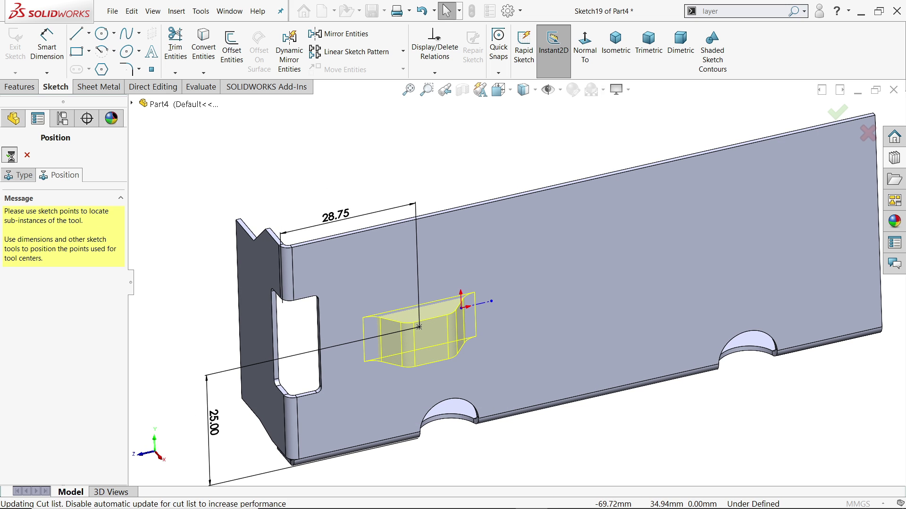
{"action": "middle_click_drag", "start_coordinate": [312, 198], "coordinate": [414, 281]}
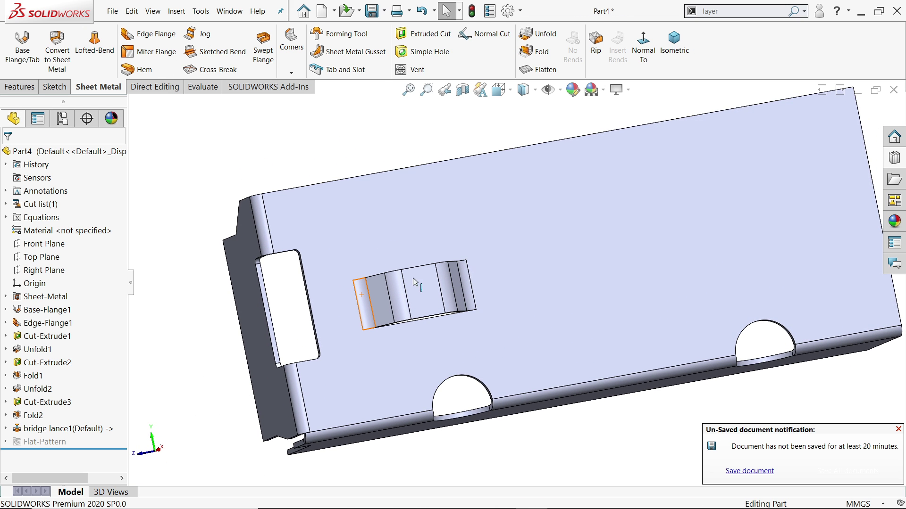
{"action": "left_click", "coordinate": [899, 429]}
{"action": "middle_click_drag", "start_coordinate": [645, 353], "coordinate": [496, 251]}
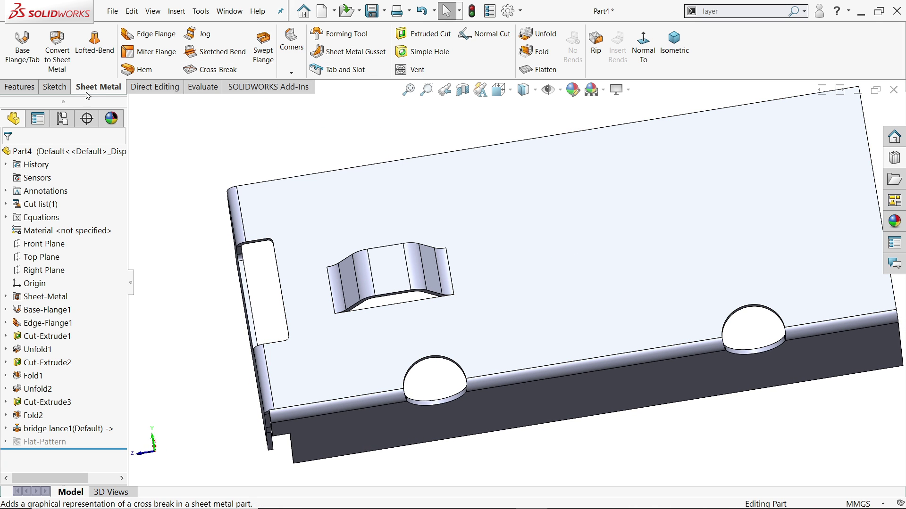
Create a linear pattern of the bridge lance along the side wall's long upper edge with 3 instances spaced 38 mm apart.
{"action": "left_click", "coordinate": [19, 87]}
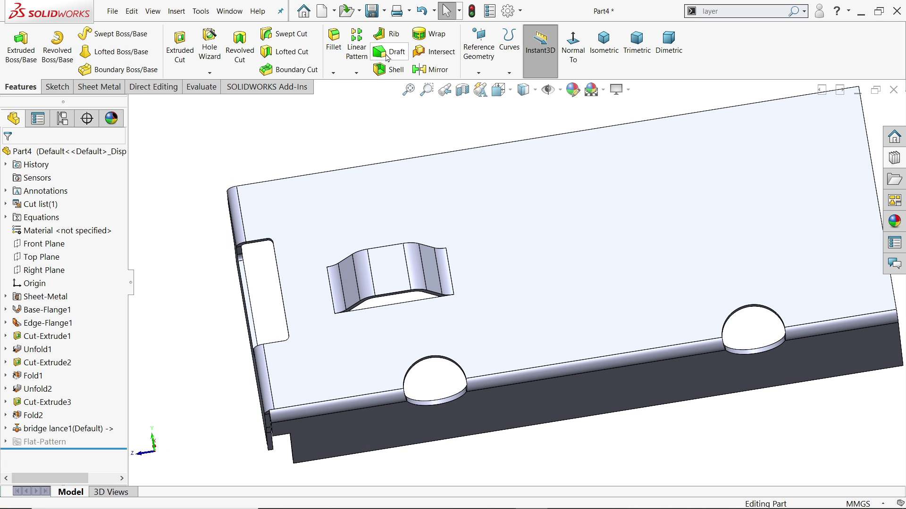
{"action": "left_click", "coordinate": [356, 51]}
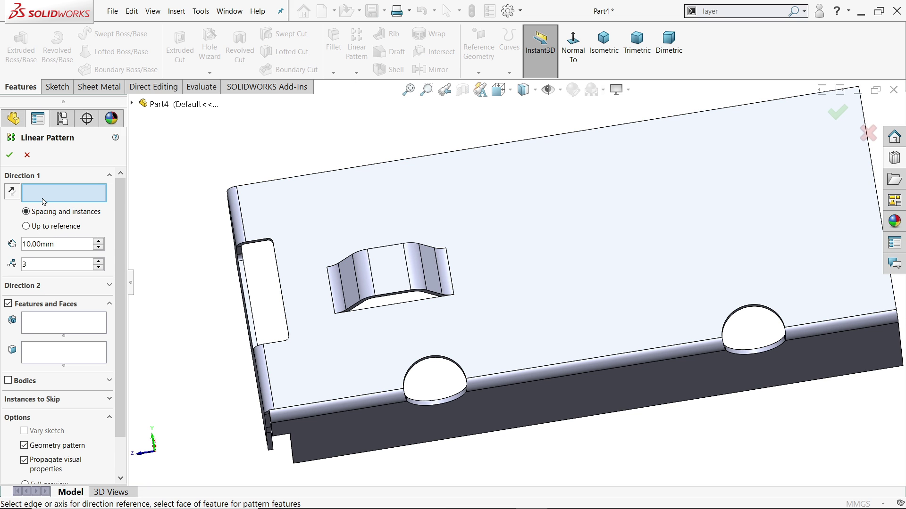
{"action": "left_click", "coordinate": [475, 151]}
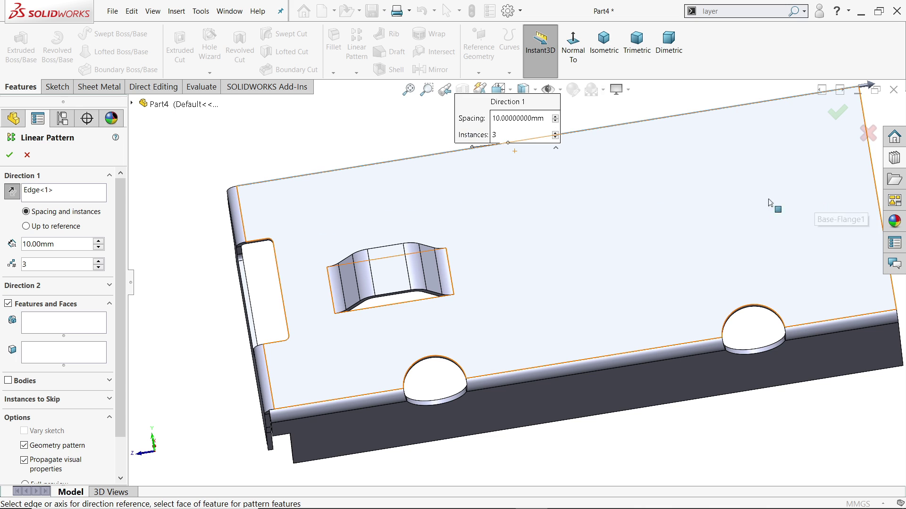
{"action": "left_click", "coordinate": [53, 323]}
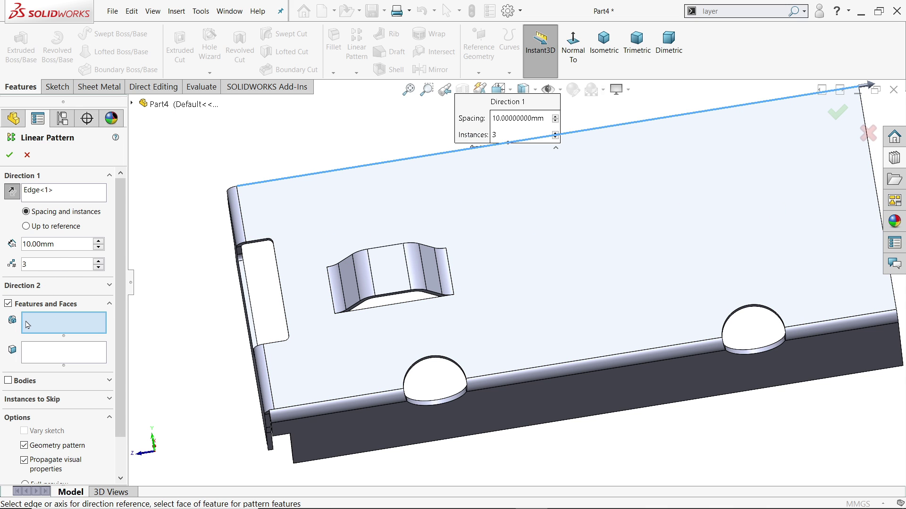
{"action": "left_click", "coordinate": [388, 279]}
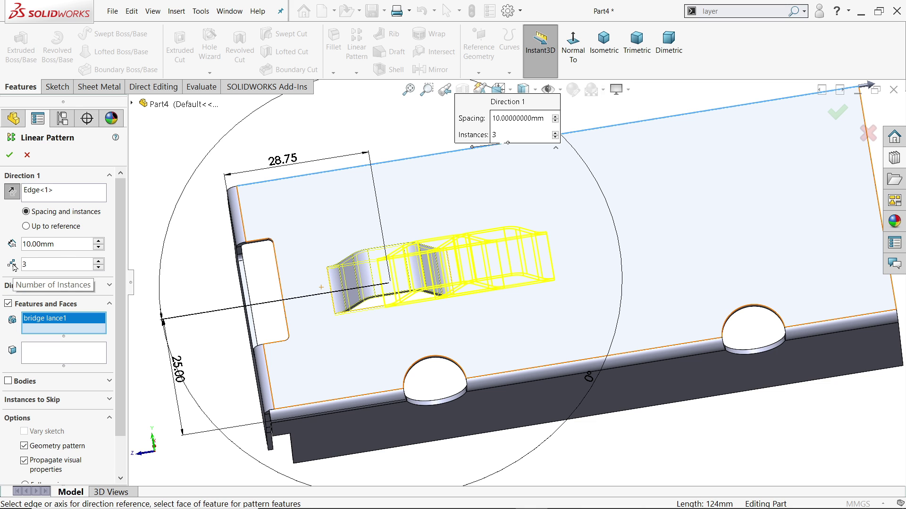
{"action": "left_click_drag", "start_coordinate": [59, 244], "coordinate": [18, 242]}
{"action": "type", "text": "38"}
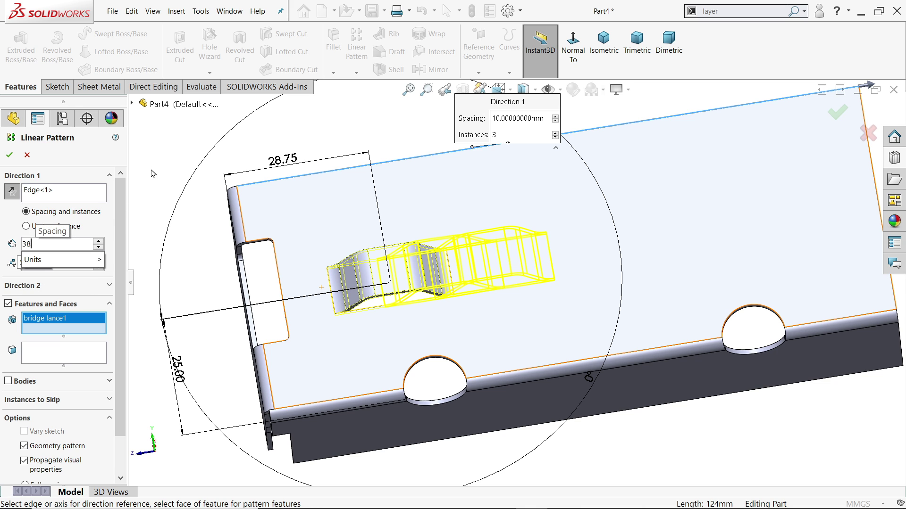
{"action": "key", "text": "Return"}
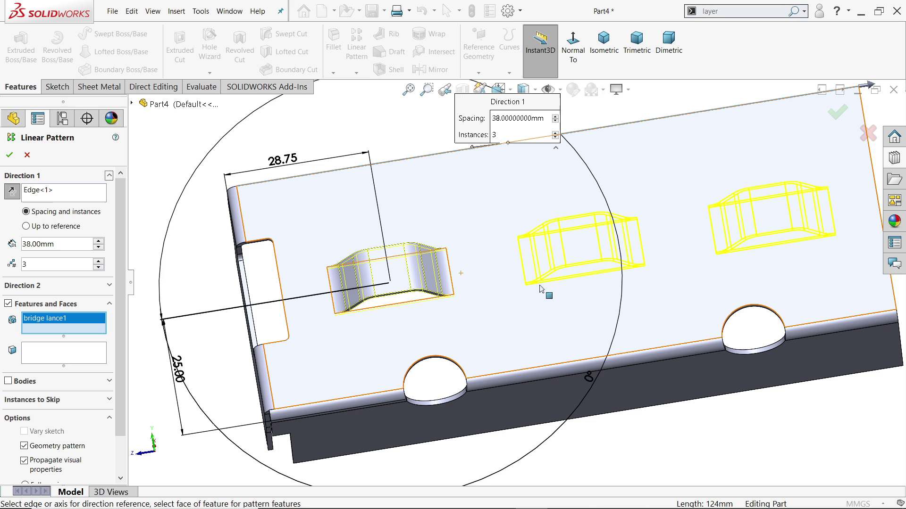
{"action": "middle_click_drag", "start_coordinate": [577, 292], "coordinate": [596, 257]}
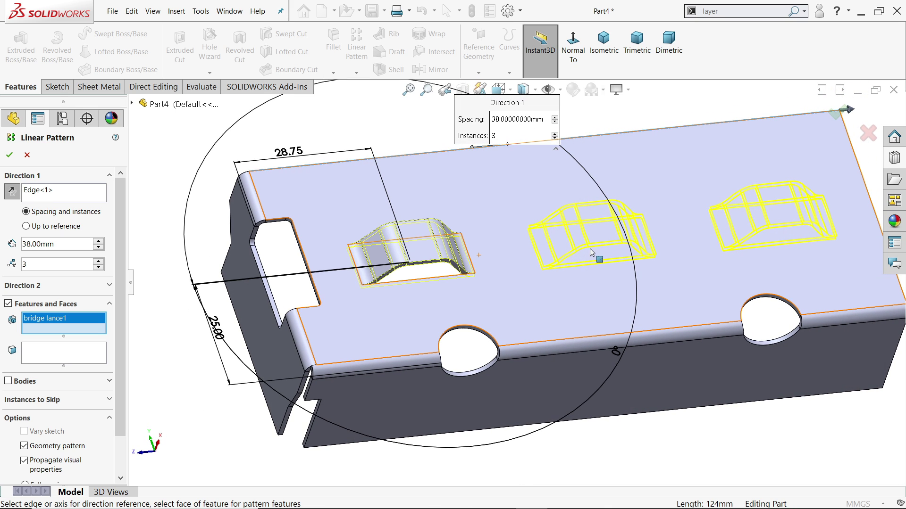
{"action": "left_click", "coordinate": [9, 159]}
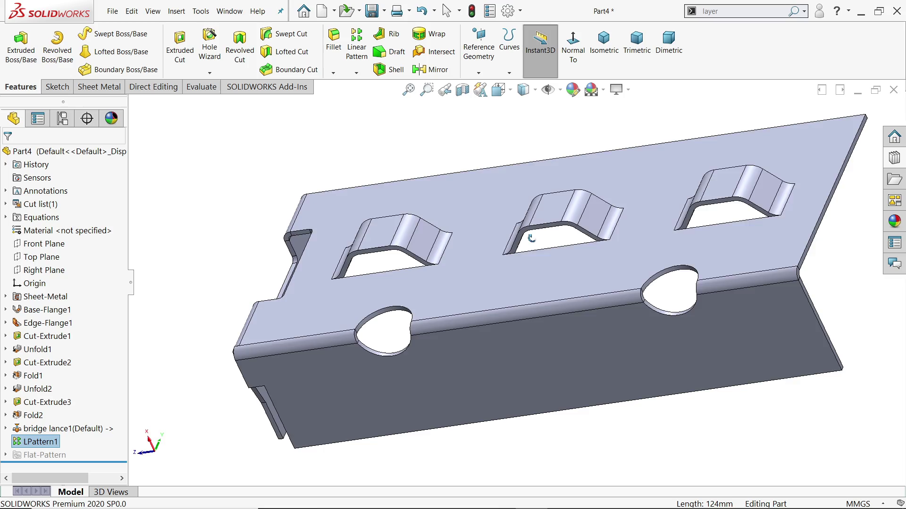
{"action": "middle_click_drag", "start_coordinate": [531, 239], "coordinate": [684, 332]}
{"action": "middle_click_drag", "start_coordinate": [687, 358], "coordinate": [582, 351]}
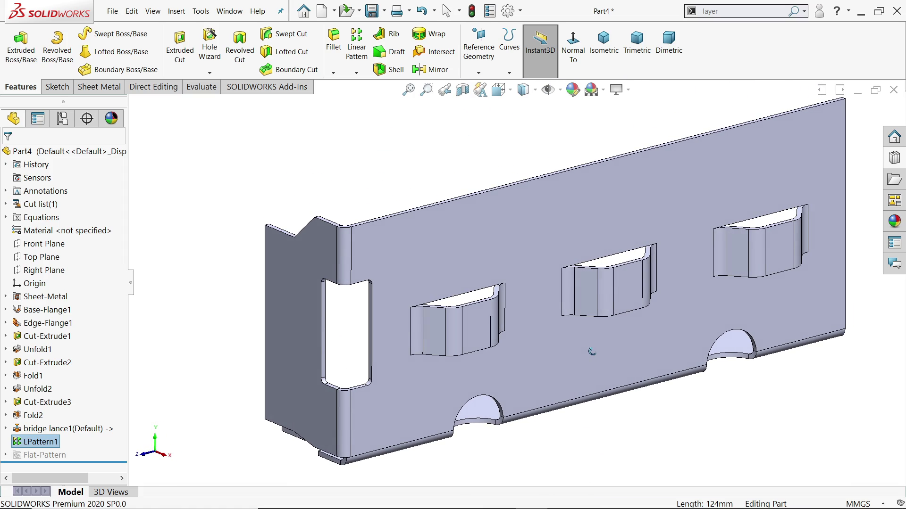
Mirror the whole sheet metal body, rather than the lance pattern, about its narrow centre edge face with merged solids.
{"action": "left_click", "coordinate": [430, 71]}
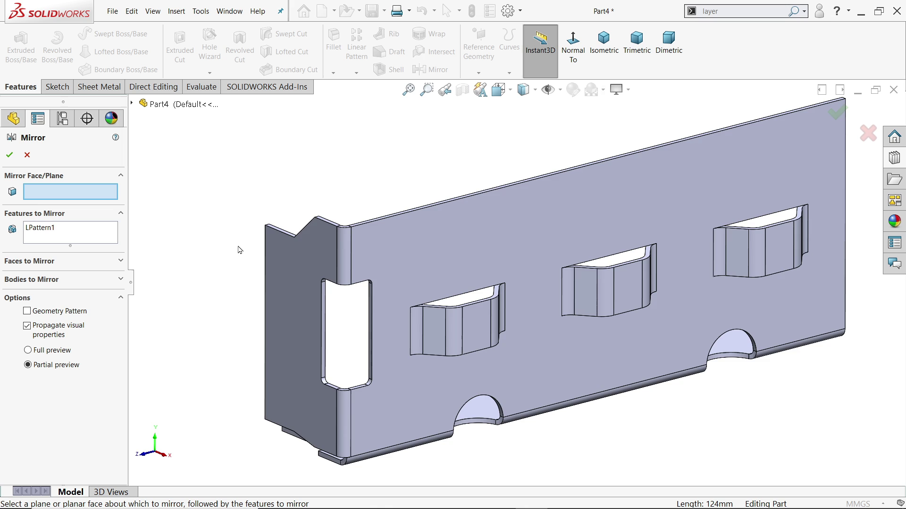
{"action": "middle_click_drag", "start_coordinate": [240, 250], "coordinate": [108, 262]}
{"action": "left_click", "coordinate": [471, 378]}
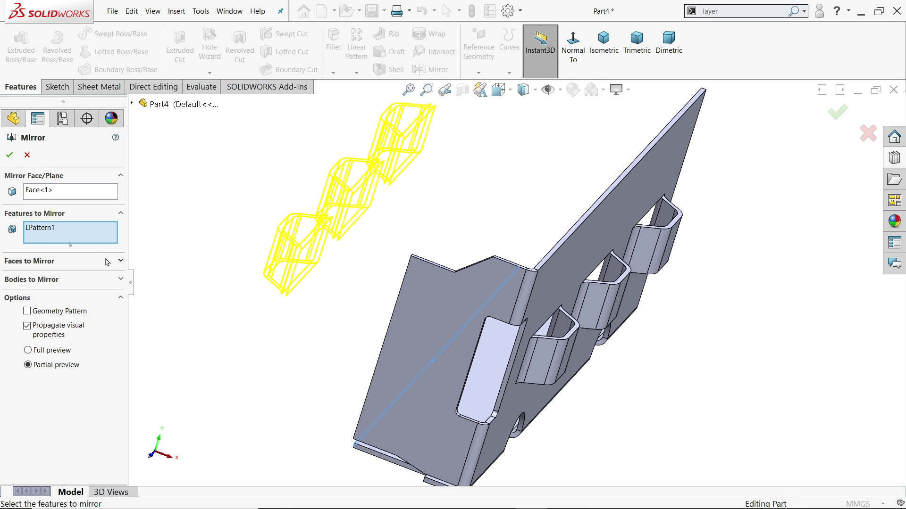
{"action": "right_click", "coordinate": [37, 231]}
{"action": "left_click", "coordinate": [56, 235]}
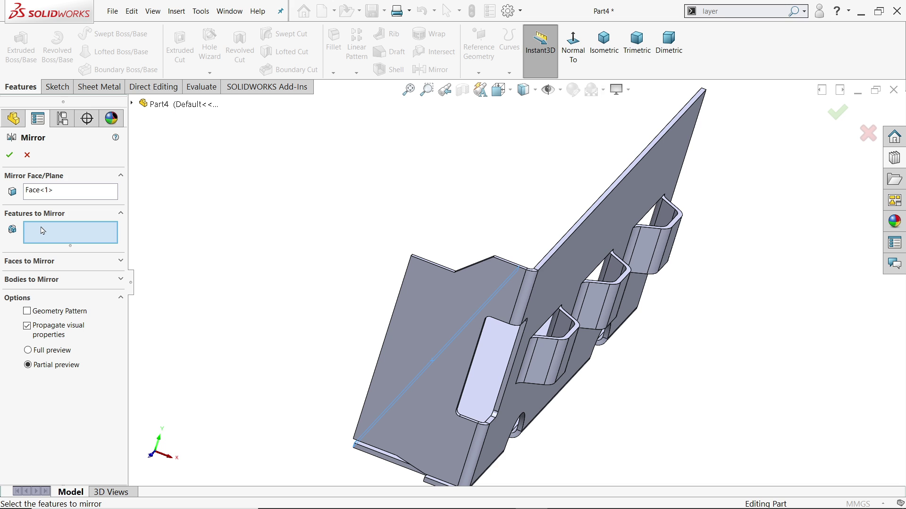
{"action": "left_click", "coordinate": [24, 281]}
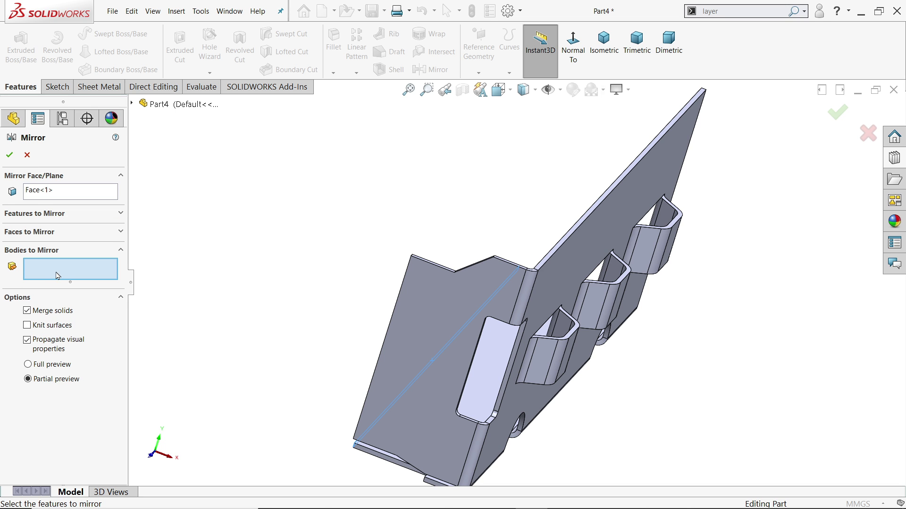
{"action": "left_click", "coordinate": [433, 320]}
{"action": "middle_click_drag", "start_coordinate": [433, 320], "coordinate": [354, 316]}
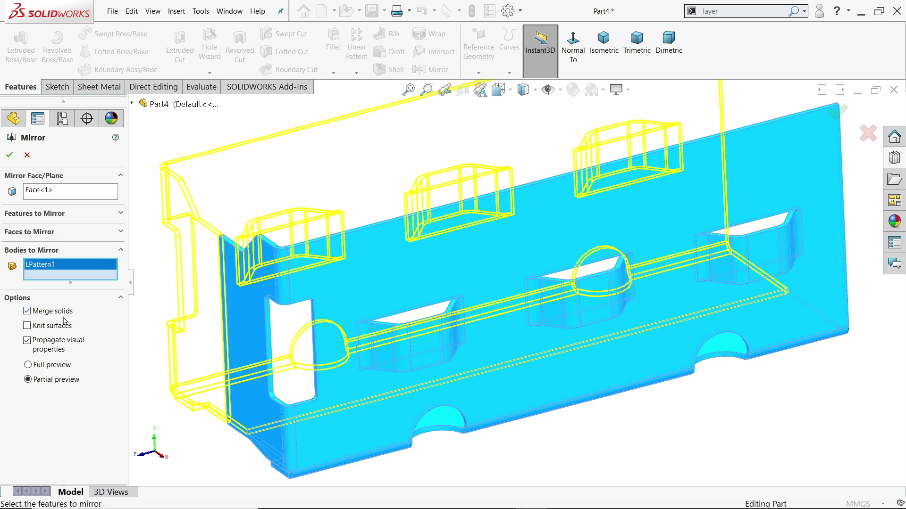
{"action": "left_click", "coordinate": [9, 155]}
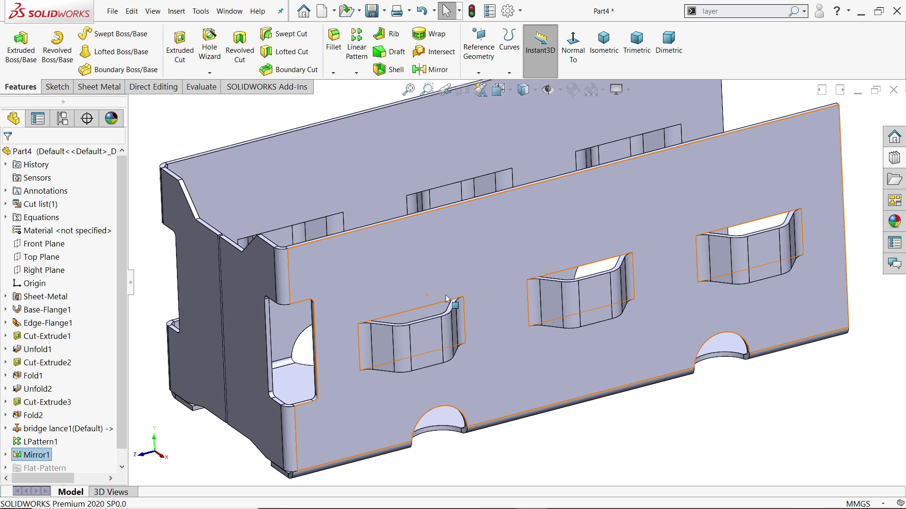
{"action": "middle_click_drag", "start_coordinate": [455, 306], "coordinate": [496, 179]}
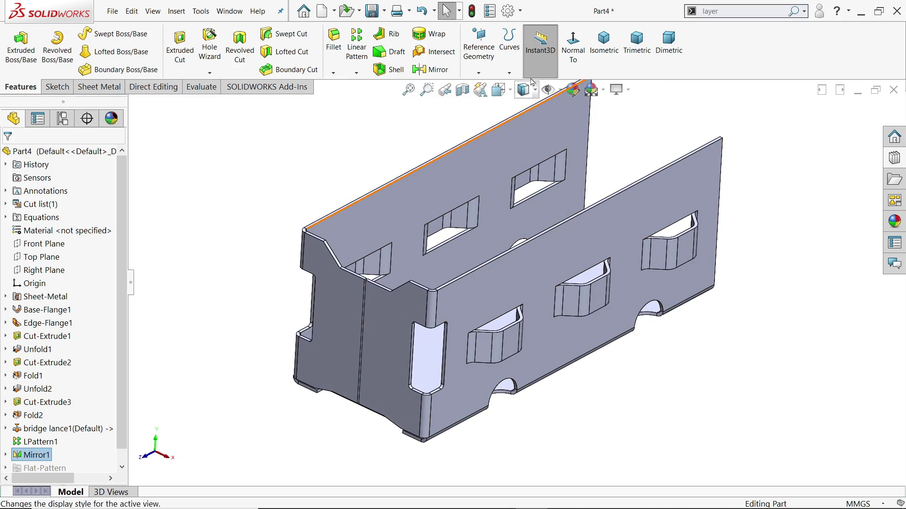
Flatten the sheet metal part, examine the flat pattern's lances, holes and cutouts from several angles, and fold it back in isometric view.
{"action": "left_click", "coordinate": [99, 87]}
{"action": "left_click", "coordinate": [547, 69]}
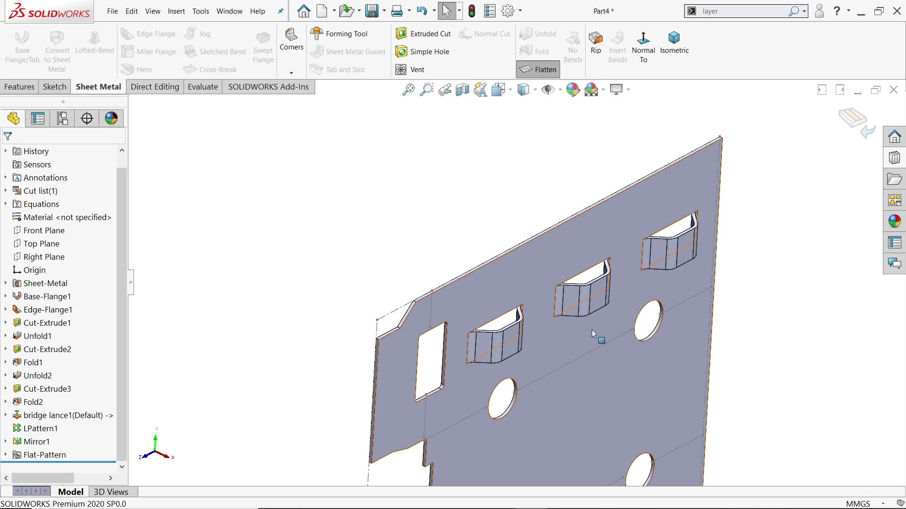
{"action": "left_click", "coordinate": [674, 42]}
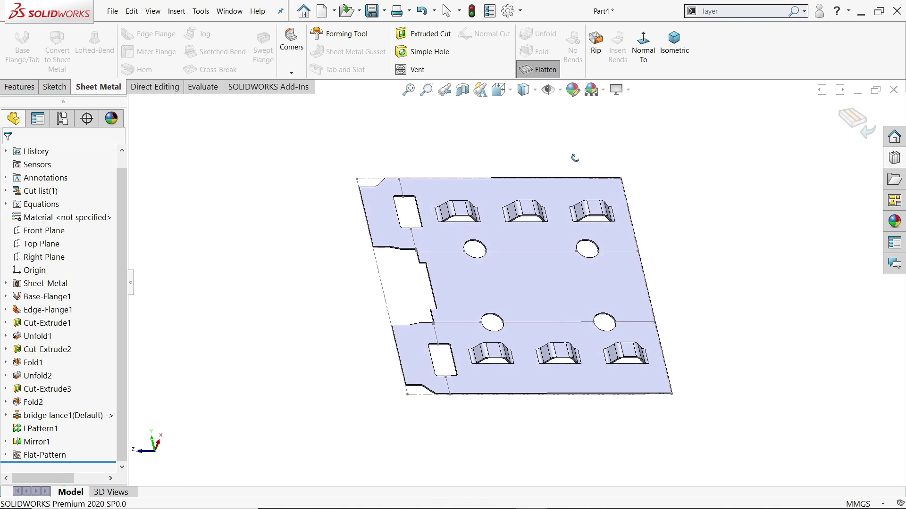
{"action": "scroll", "coordinate": [540, 337], "scroll_direction": "down", "scroll_amount": 4}
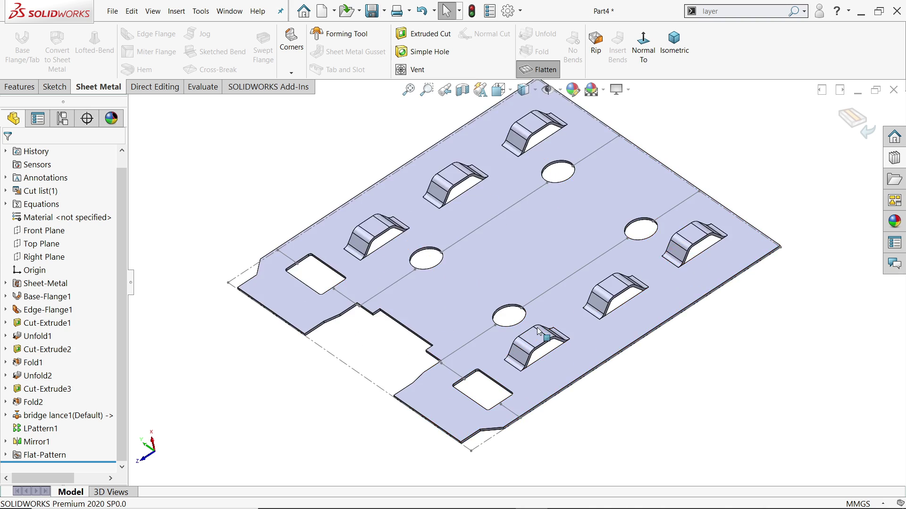
{"action": "middle_click_drag", "start_coordinate": [540, 337], "coordinate": [524, 388]}
{"action": "key", "text": "ctrl+7"}
{"action": "middle_click_drag", "start_coordinate": [404, 348], "coordinate": [350, 377]}
{"action": "scroll", "coordinate": [347, 370], "scroll_direction": "down", "scroll_amount": 2}
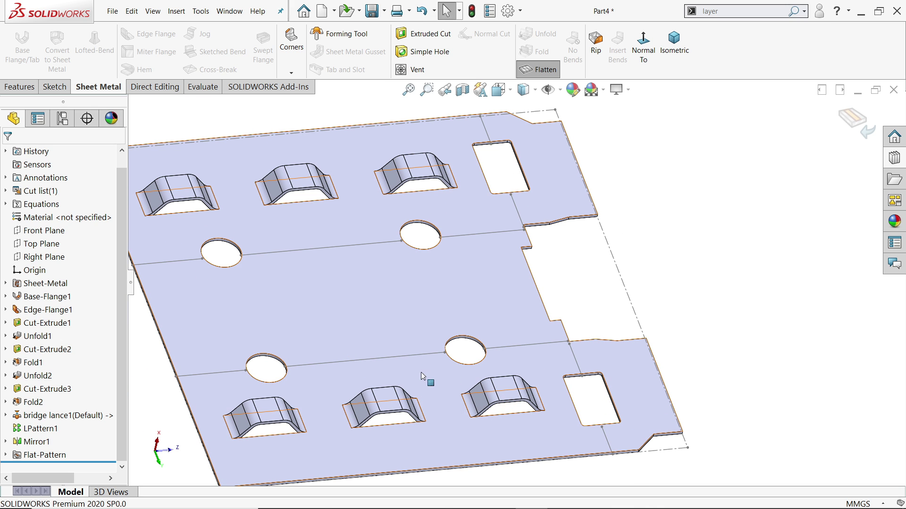
{"action": "middle_click_drag", "start_coordinate": [421, 291], "coordinate": [390, 293]}
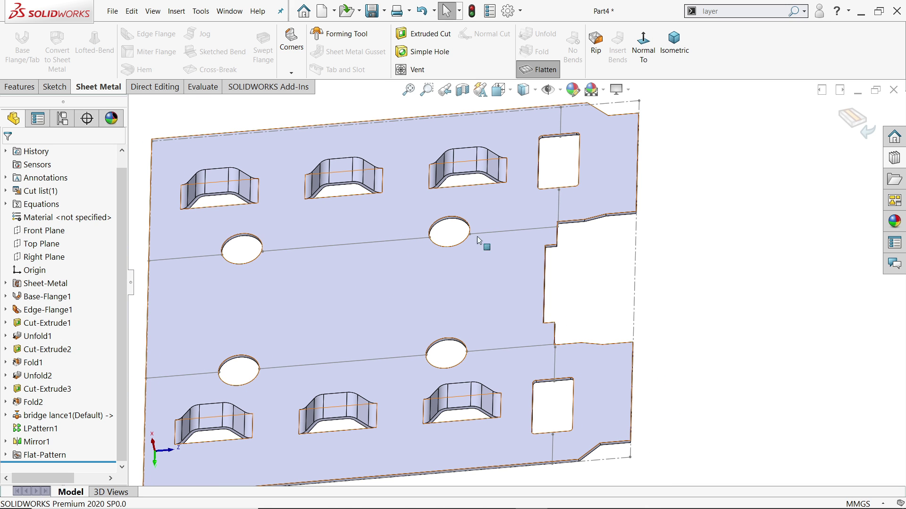
{"action": "left_click", "coordinate": [674, 42]}
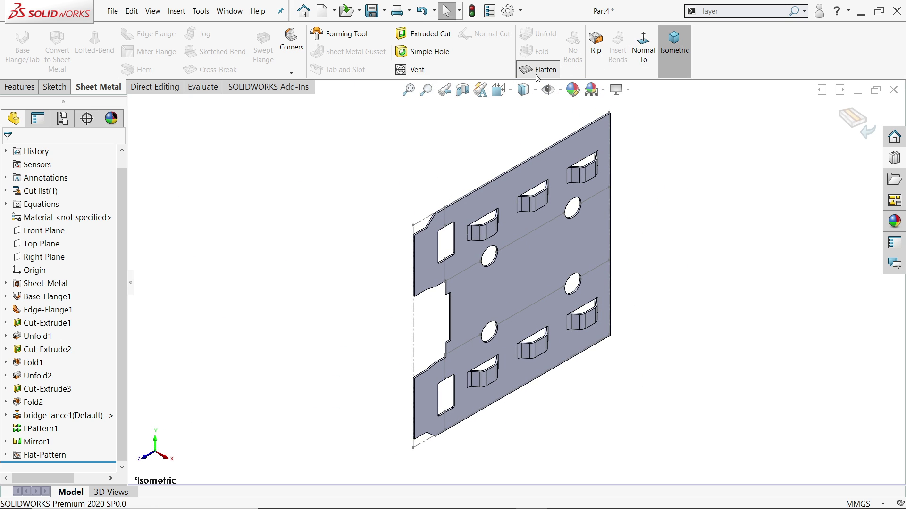
{"action": "left_click", "coordinate": [536, 70]}
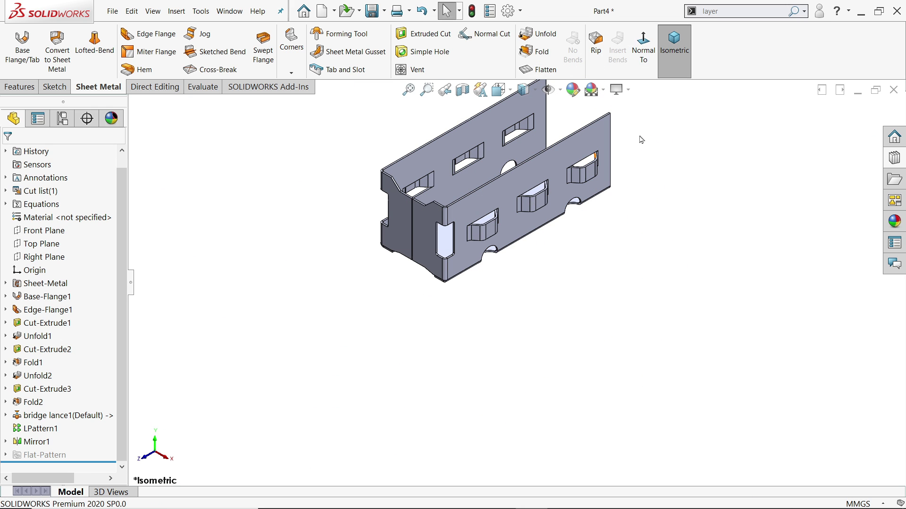
{"action": "left_click", "coordinate": [679, 45]}
Switch to the Exercise 140 drawing in Photos and examine the front view dimensions of the lower tab, its holes and chamfers.
{"action": "key", "text": "alt+Tab"}
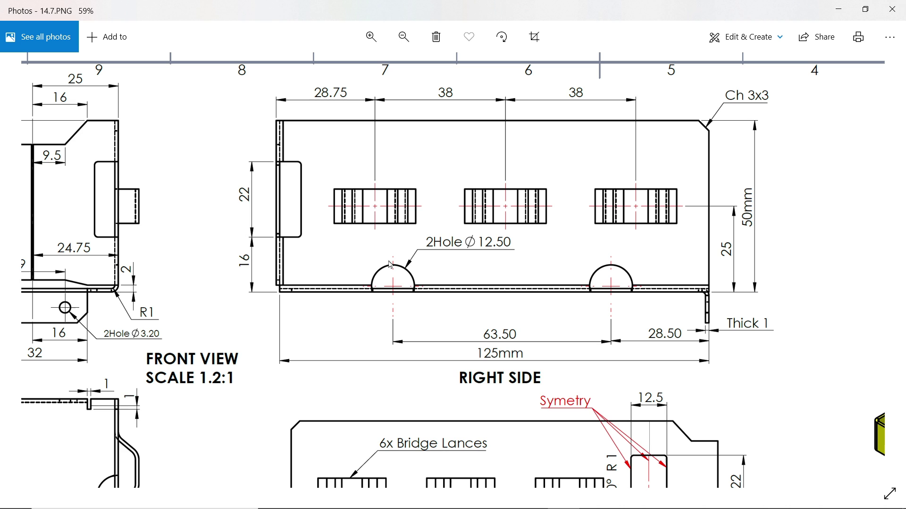
{"action": "mouse_move", "coordinate": [347, 351]}
{"action": "left_mouse_down"}
{"action": "mouse_move", "coordinate": [495, 325]}
{"action": "mouse_move", "coordinate": [519, 302]}
{"action": "mouse_move", "coordinate": [537, 255]}
{"action": "left_mouse_up"}
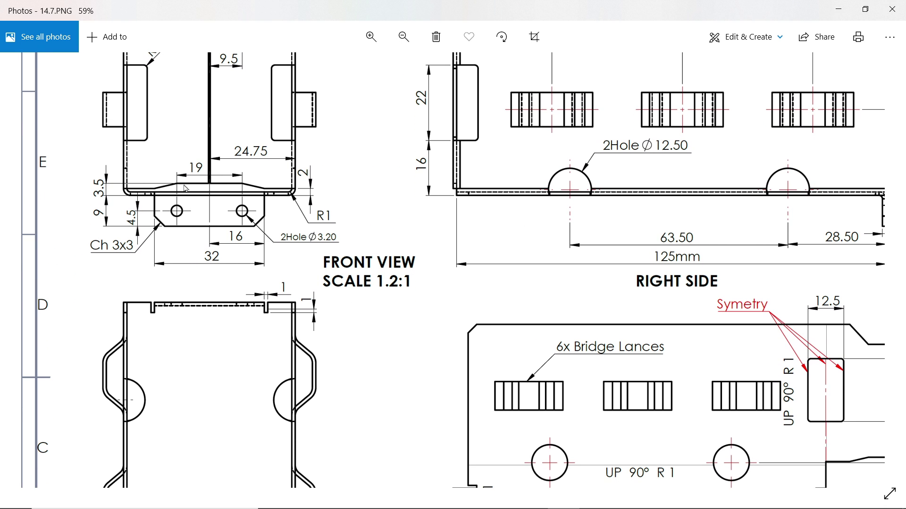
{"action": "scroll", "coordinate": [185, 189], "scroll_direction": "up", "scroll_amount": 3}
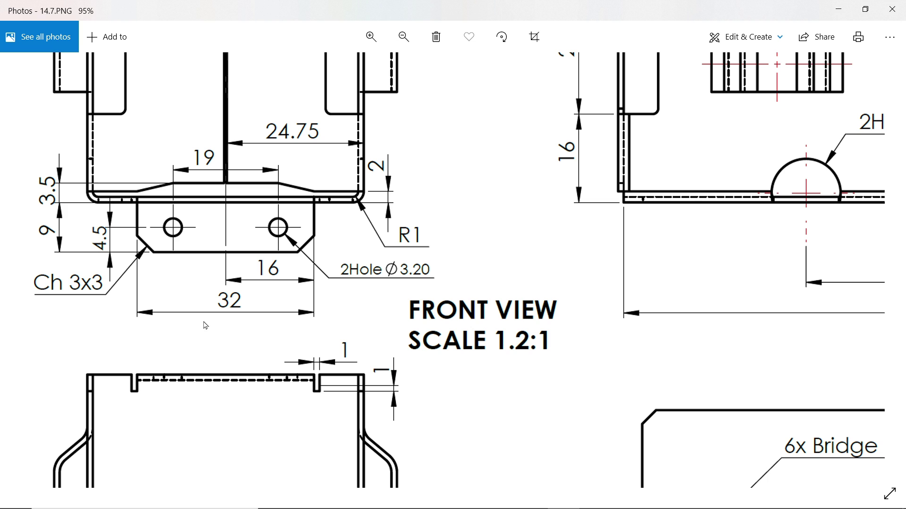
Examine the drawing's right side and flat views for the lower tab, then return to SOLIDWORKS.
{"action": "scroll", "coordinate": [208, 263], "scroll_direction": "down", "scroll_amount": 5, "text": "ctrl"}
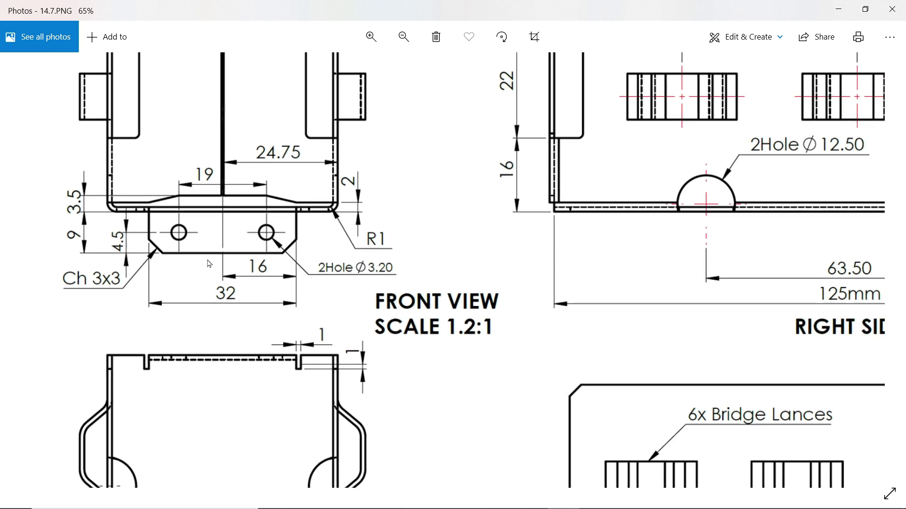
{"action": "left_click_drag", "start_coordinate": [653, 147], "coordinate": [630, 177]}
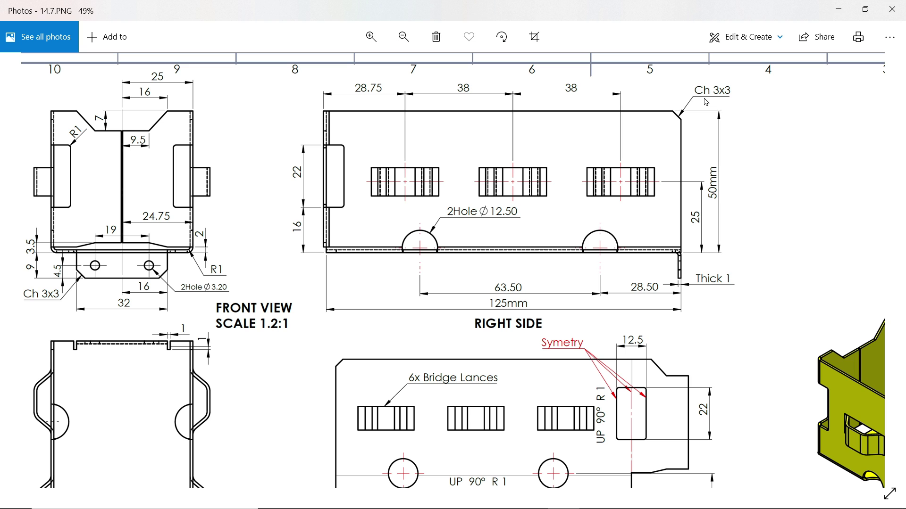
{"action": "left_click_drag", "start_coordinate": [424, 350], "coordinate": [452, 161]}
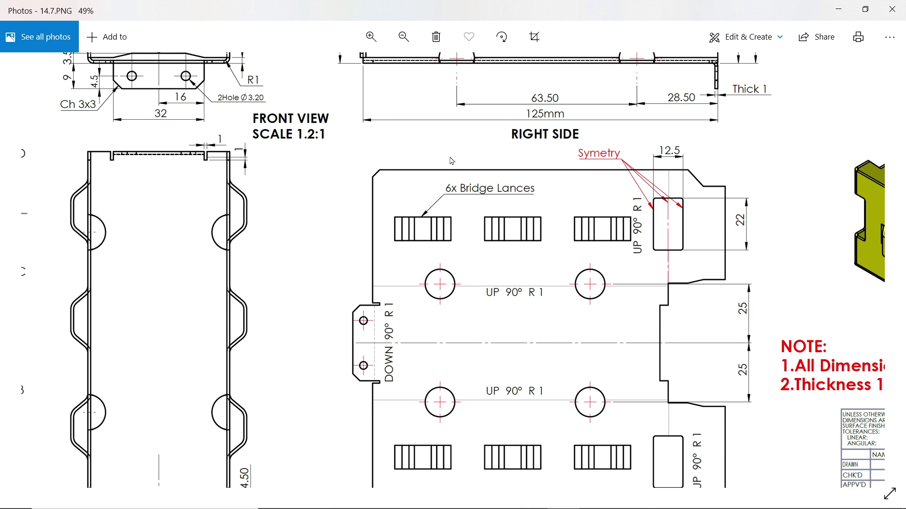
{"action": "left_click_drag", "start_coordinate": [477, 284], "coordinate": [473, 219]}
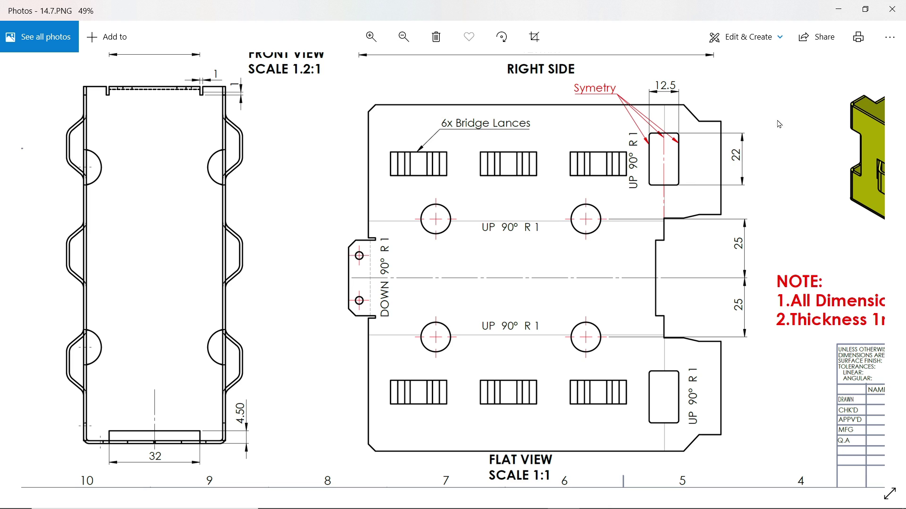
{"action": "left_click", "coordinate": [839, 12]}
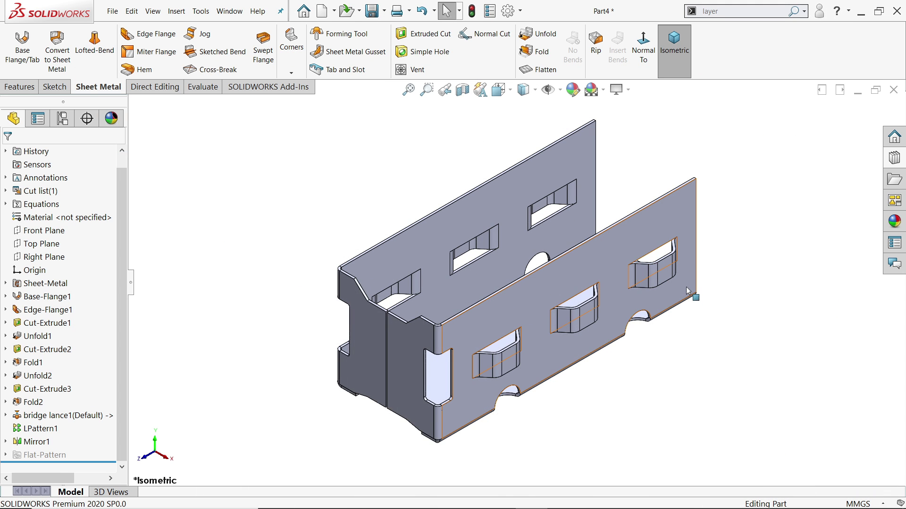
Start an edge flange on the floor's edge at the open end, pointing downward with a length of about 13 mm.
{"action": "middle_click_drag", "start_coordinate": [697, 294], "coordinate": [440, 424]}
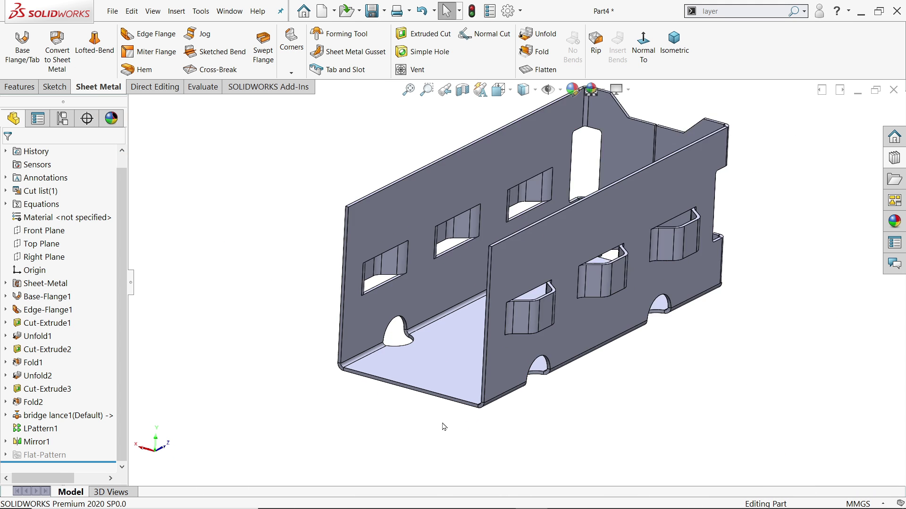
{"action": "scroll", "coordinate": [441, 424], "scroll_direction": "down", "scroll_amount": 5}
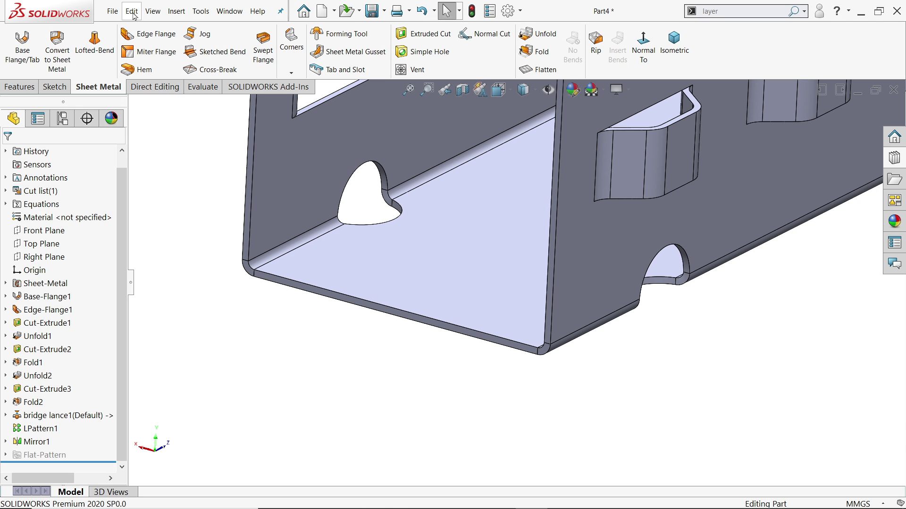
{"action": "left_click", "coordinate": [137, 34]}
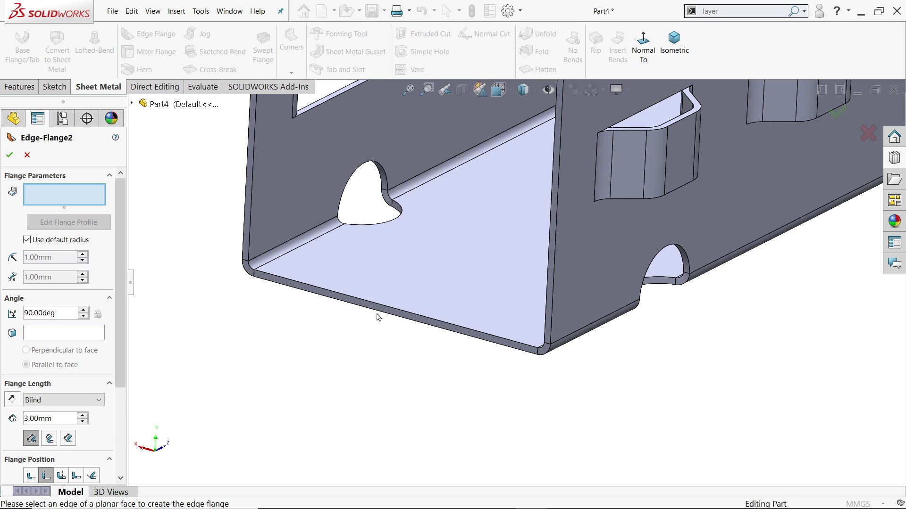
{"action": "left_click", "coordinate": [384, 319]}
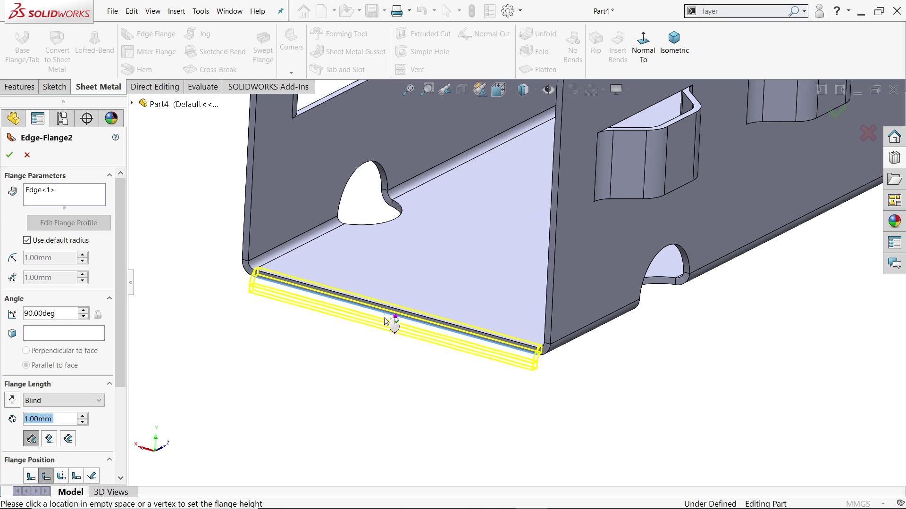
{"action": "left_click", "coordinate": [372, 410]}
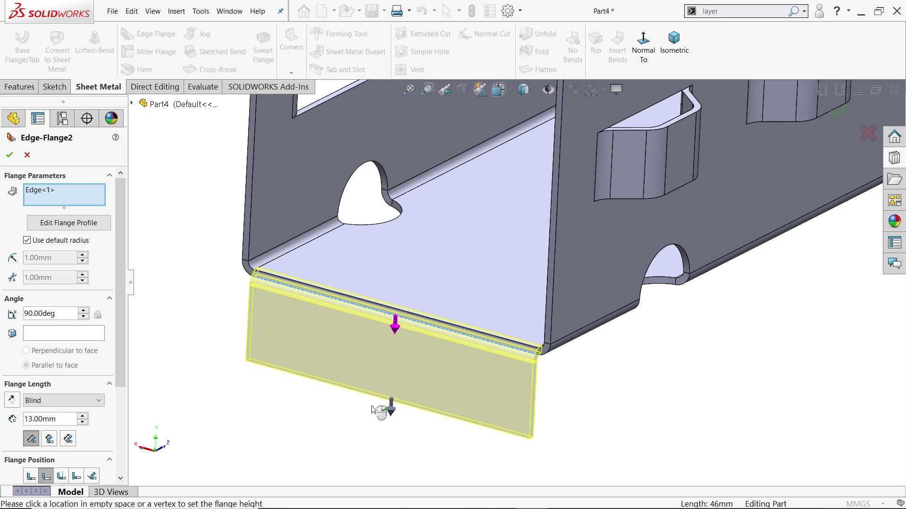
{"action": "middle_click_drag", "start_coordinate": [613, 415], "coordinate": [548, 368]}
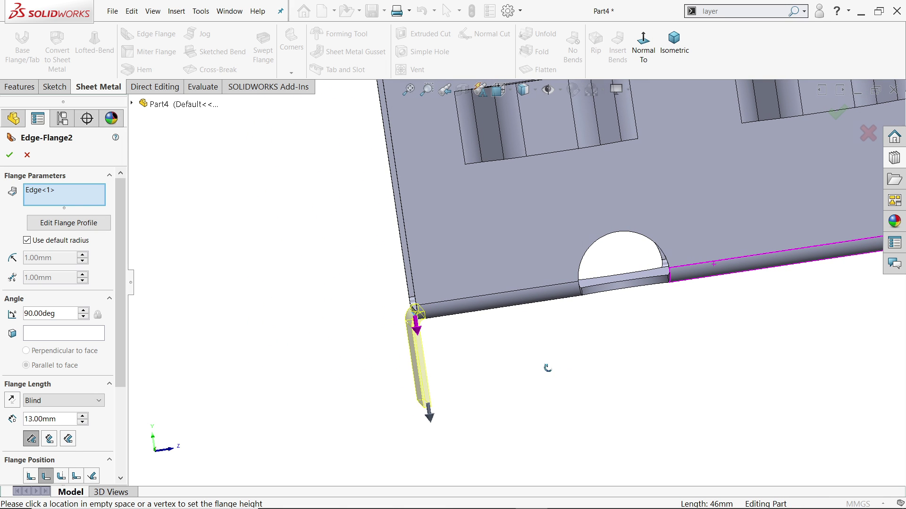
Switch to the drawing in Photos, examine the tab's bend position and thickness and the relief notch dimensions beside it, and return to SOLIDWORKS.
{"action": "key", "text": "alt+Tab"}
{"action": "left_click_drag", "start_coordinate": [366, 199], "coordinate": [356, 347]}
{"action": "scroll", "coordinate": [713, 163], "scroll_direction": "up", "scroll_amount": 5}
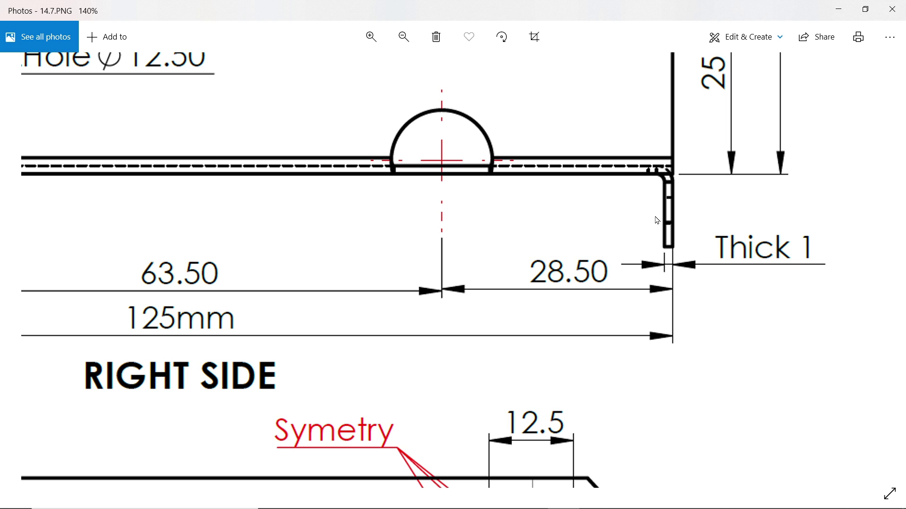
{"action": "scroll", "coordinate": [643, 224], "scroll_direction": "down", "scroll_amount": 4}
{"action": "left_click_drag", "start_coordinate": [240, 344], "coordinate": [531, 335]}
{"action": "left_click_drag", "start_coordinate": [294, 332], "coordinate": [334, 329]}
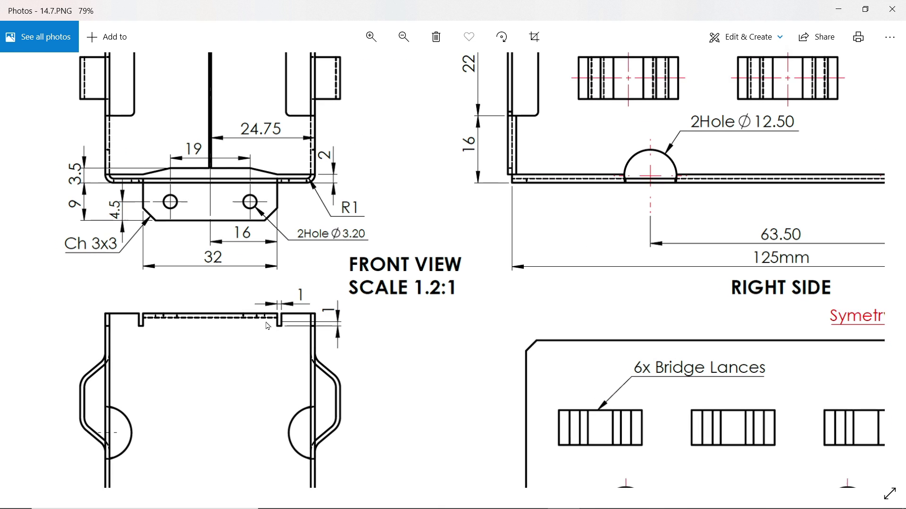
{"action": "scroll", "coordinate": [268, 326], "scroll_direction": "up", "scroll_amount": 3}
{"action": "scroll", "coordinate": [267, 326], "scroll_direction": "up", "scroll_amount": 1}
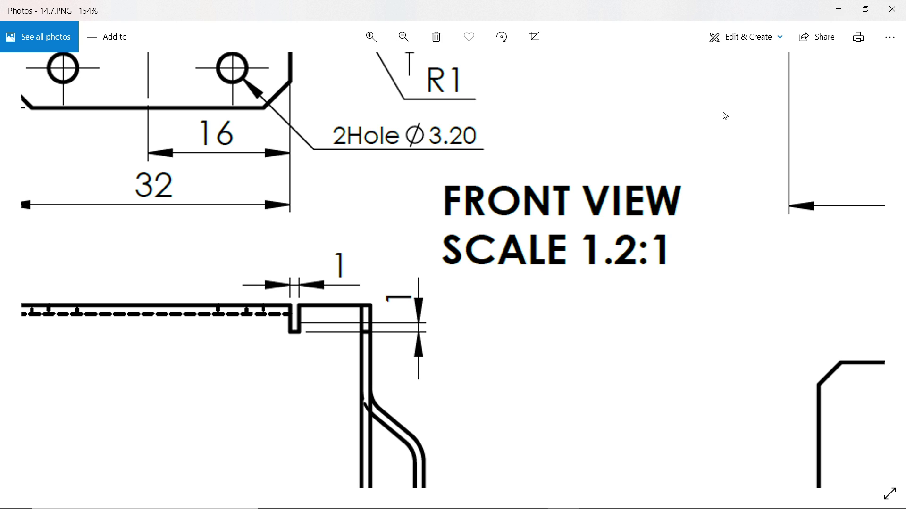
{"action": "left_click", "coordinate": [839, 10]}
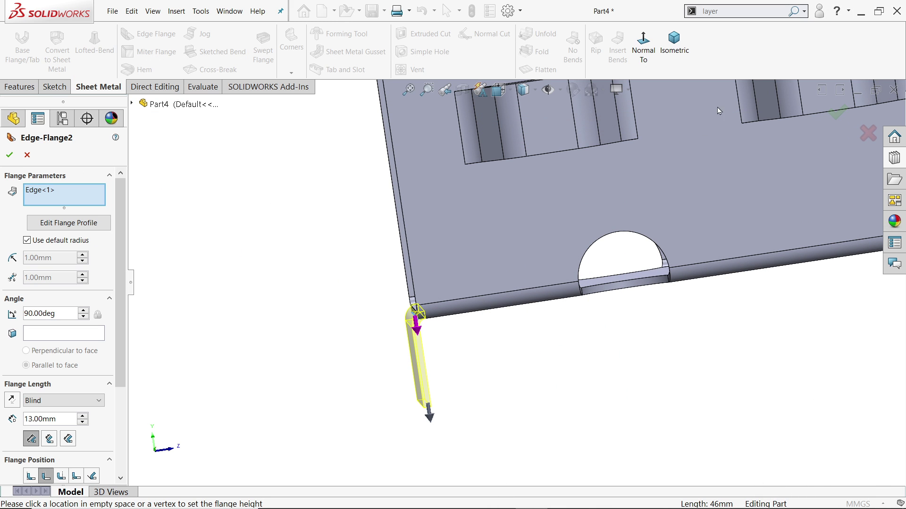
Open the edge flange's profile sketch for editing and pull both of its side lines inward from the flange ends.
{"action": "scroll", "coordinate": [495, 306], "scroll_direction": "up", "scroll_amount": 5}
{"action": "scroll", "coordinate": [486, 325], "scroll_direction": "up", "scroll_amount": 2}
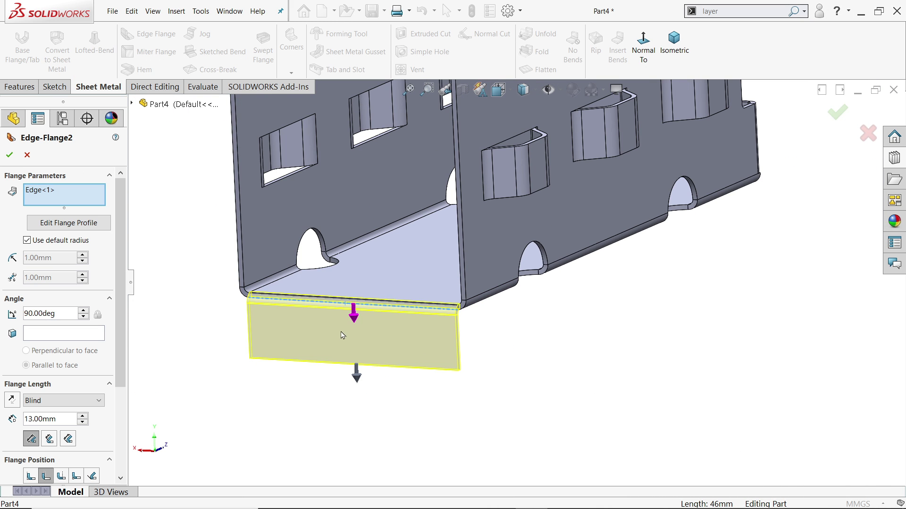
{"action": "scroll", "coordinate": [253, 314], "scroll_direction": "down", "scroll_amount": 2}
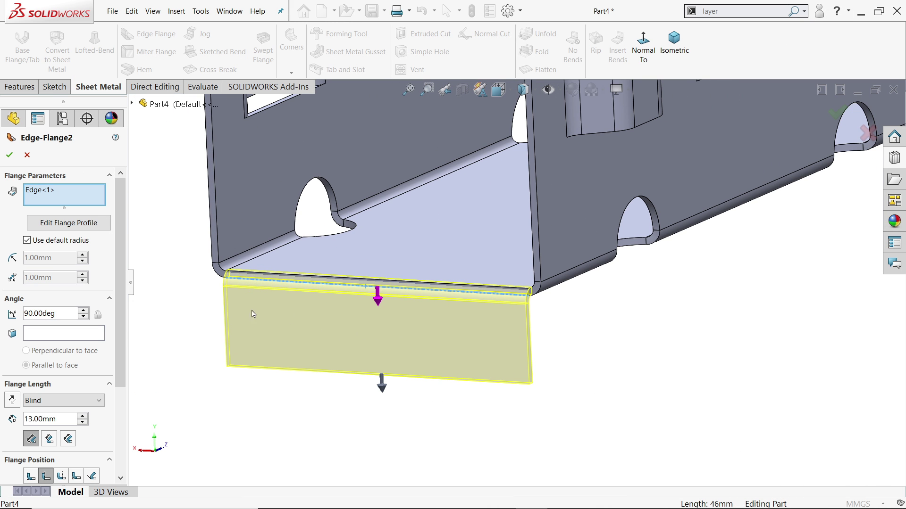
{"action": "left_click", "coordinate": [64, 223]}
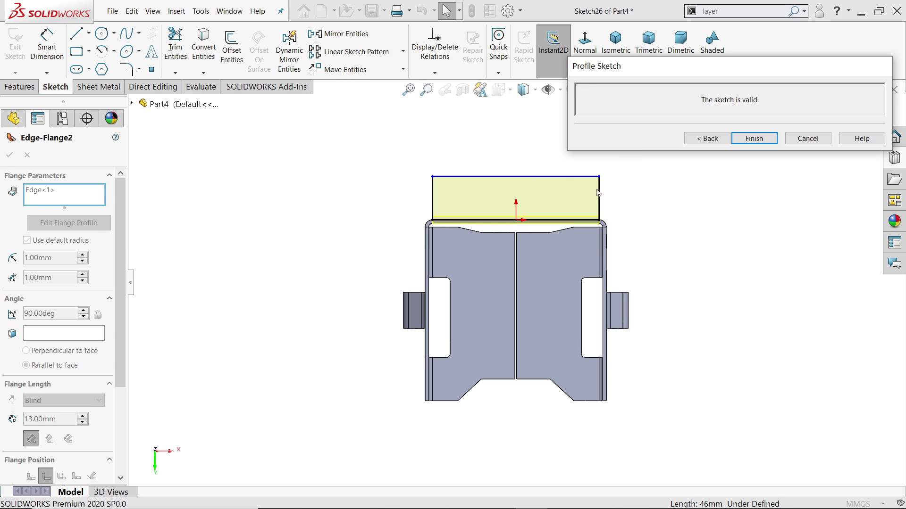
{"action": "scroll", "coordinate": [598, 193], "scroll_direction": "down", "scroll_amount": 5}
{"action": "left_click_drag", "start_coordinate": [652, 259], "coordinate": [598, 259]}
{"action": "left_click_drag", "start_coordinate": [239, 262], "coordinate": [262, 260]}
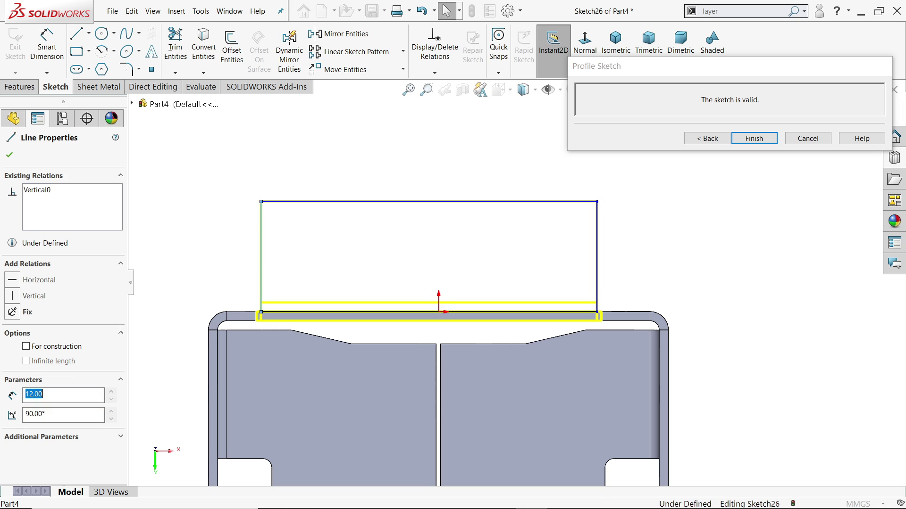
Draw a vertical centerline up from the origin and make the profile's two side lines symmetric about it.
{"action": "left_click", "coordinate": [89, 33]}
{"action": "left_click", "coordinate": [95, 65]}
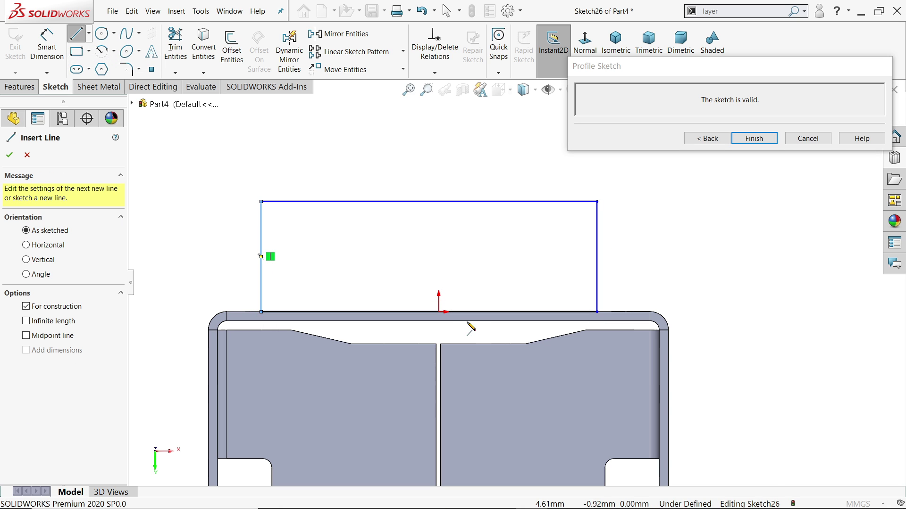
{"action": "left_click", "coordinate": [439, 312]}
{"action": "left_click", "coordinate": [439, 252]}
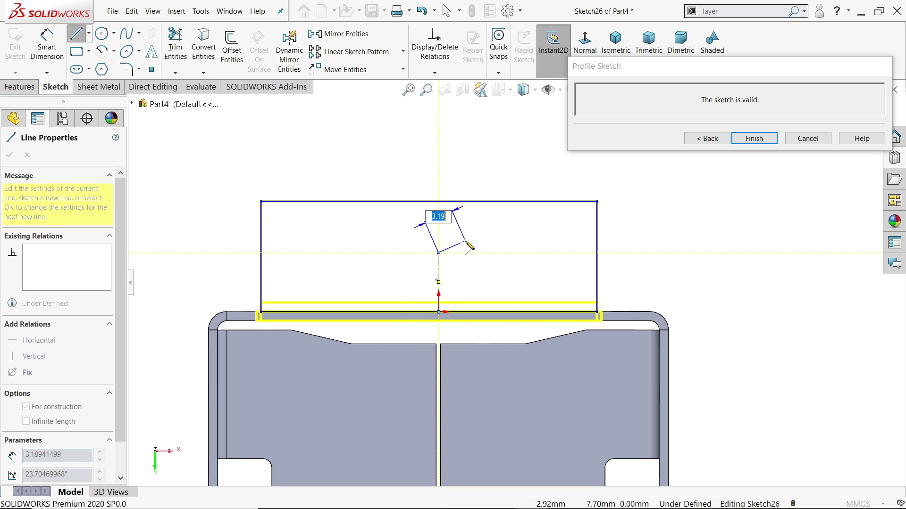
{"action": "right_click", "coordinate": [465, 239]}
{"action": "left_click", "coordinate": [483, 251]}
{"action": "left_click_drag", "start_coordinate": [635, 243], "coordinate": [244, 275]}
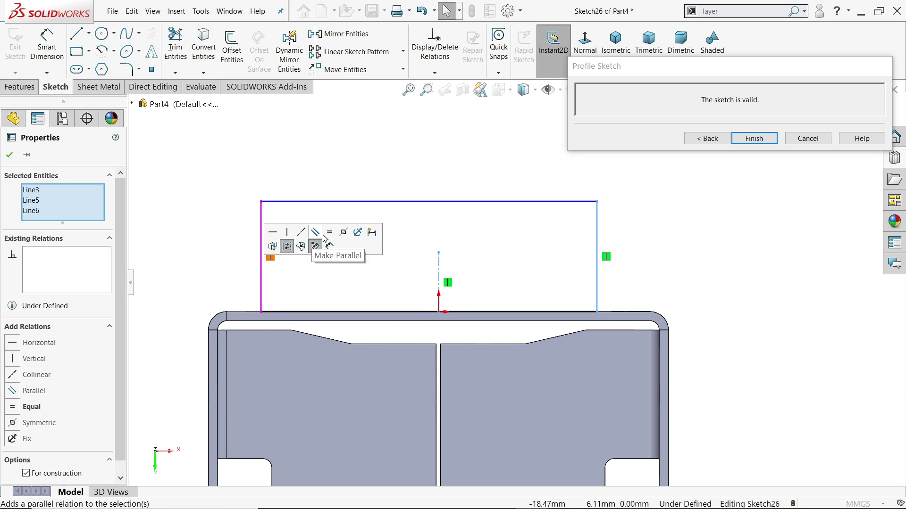
{"action": "left_click", "coordinate": [344, 233]}
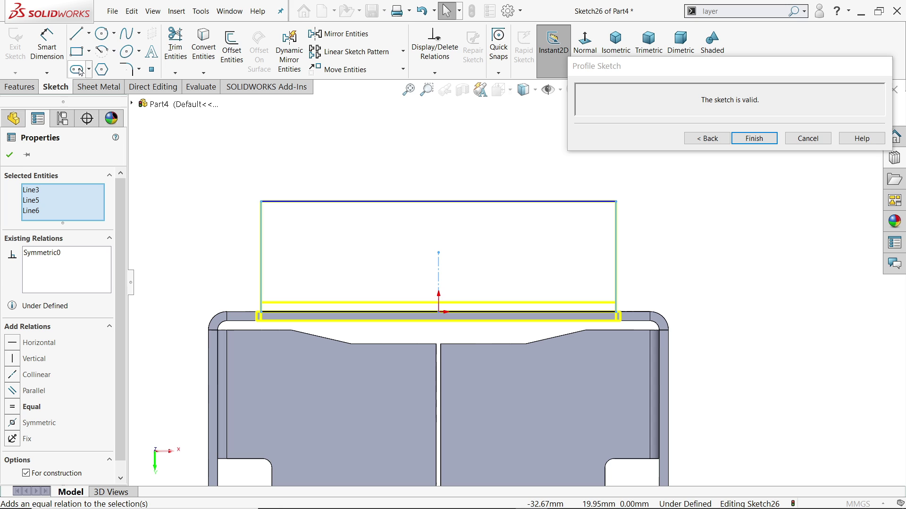
Sketch two circles inside the flange profile on opposite sides of the centerline, one 3.20 mm and the other about 6 mm in diameter.
{"action": "left_click", "coordinate": [103, 34]}
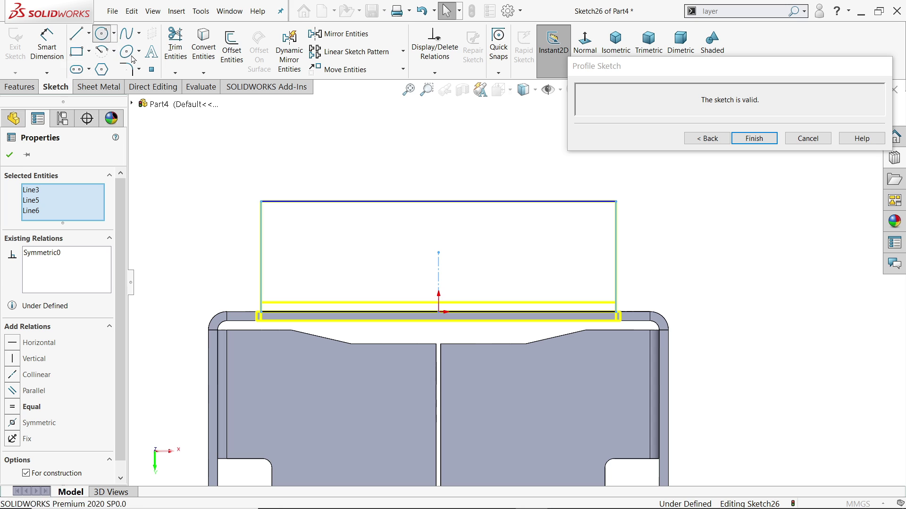
{"action": "left_click", "coordinate": [319, 231]}
{"action": "type", "text": "3."}
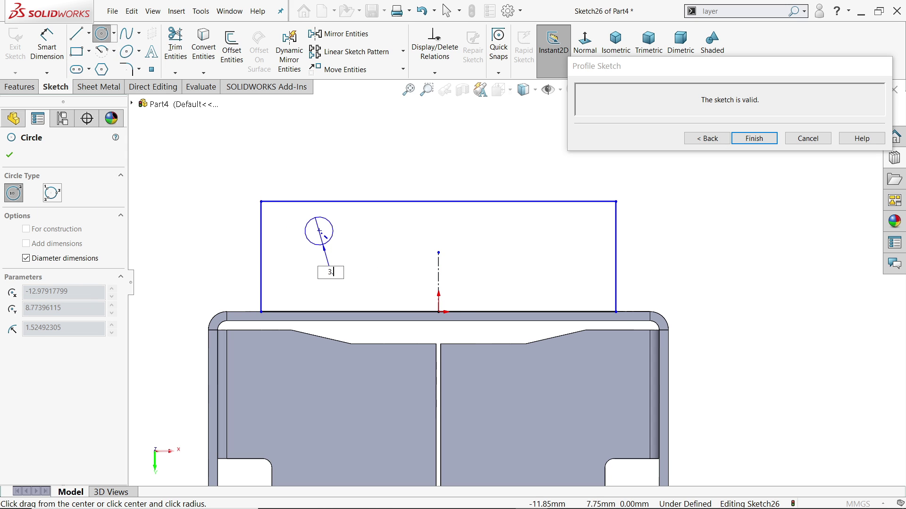
{"action": "type", "text": "20"}
{"action": "key", "text": "Return"}
{"action": "left_click", "coordinate": [523, 265]}
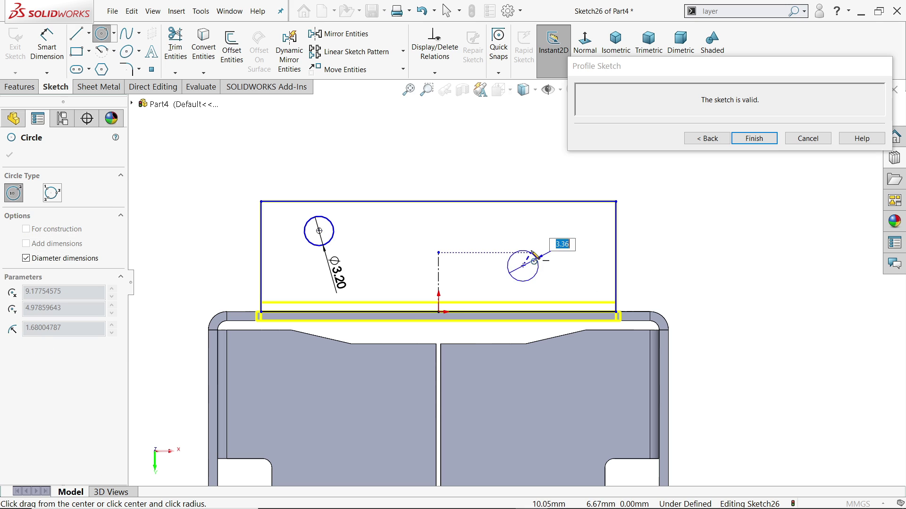
{"action": "left_click", "coordinate": [542, 246]}
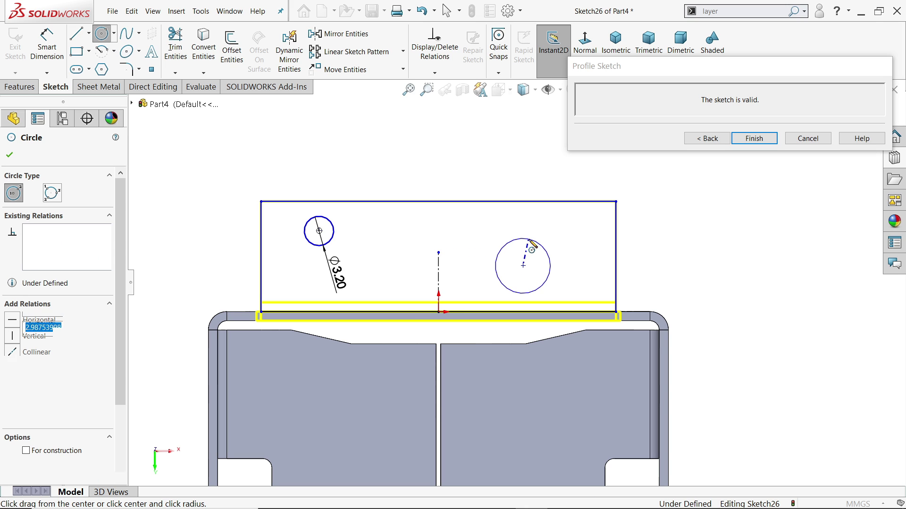
{"action": "right_click", "coordinate": [500, 126]}
{"action": "left_click", "coordinate": [517, 129]}
Make the two circles symmetric about the vertical centerline.
{"action": "scroll", "coordinate": [353, 224], "scroll_direction": "down", "scroll_amount": 1}
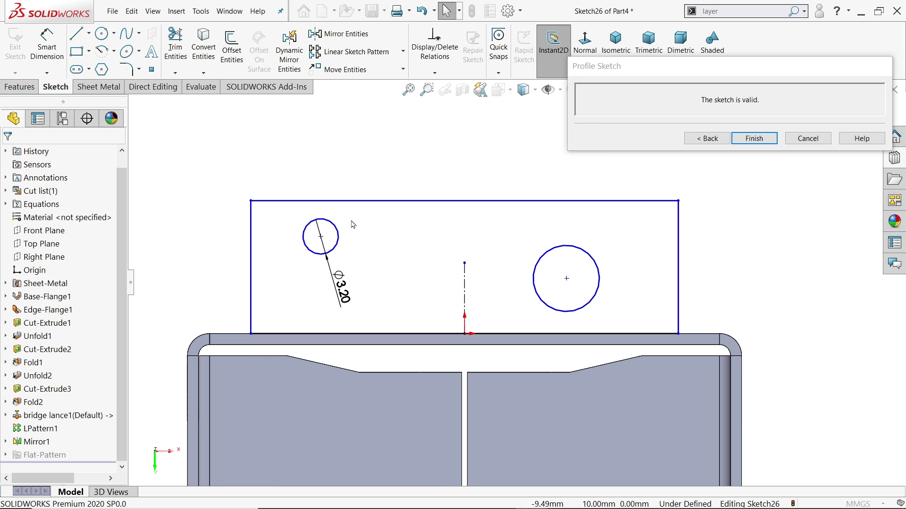
{"action": "left_click", "coordinate": [593, 301]}
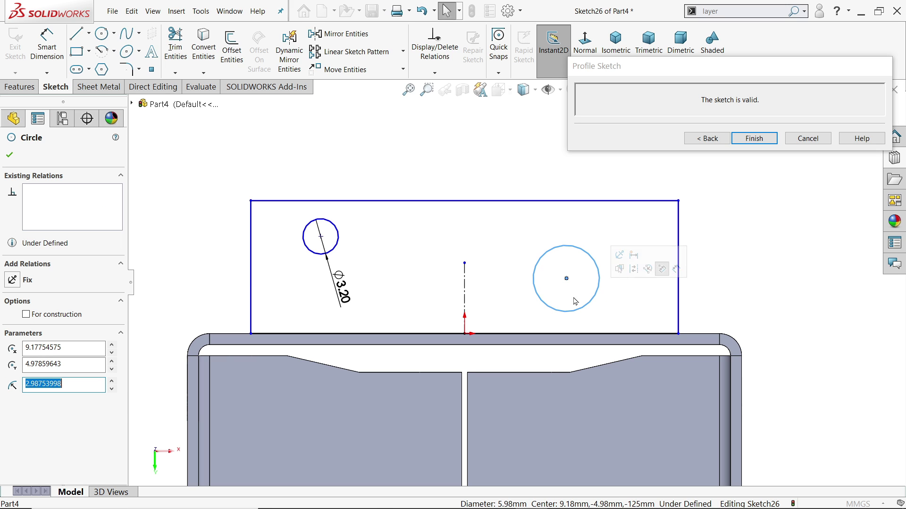
{"action": "left_click", "coordinate": [336, 248], "text": "ctrl"}
{"action": "left_click", "coordinate": [464, 290], "text": "ctrl"}
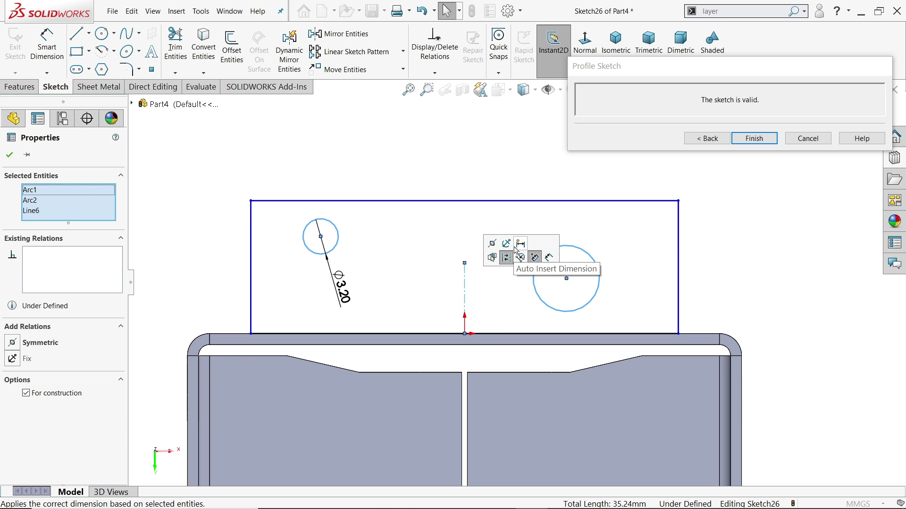
{"action": "left_click", "coordinate": [492, 244]}
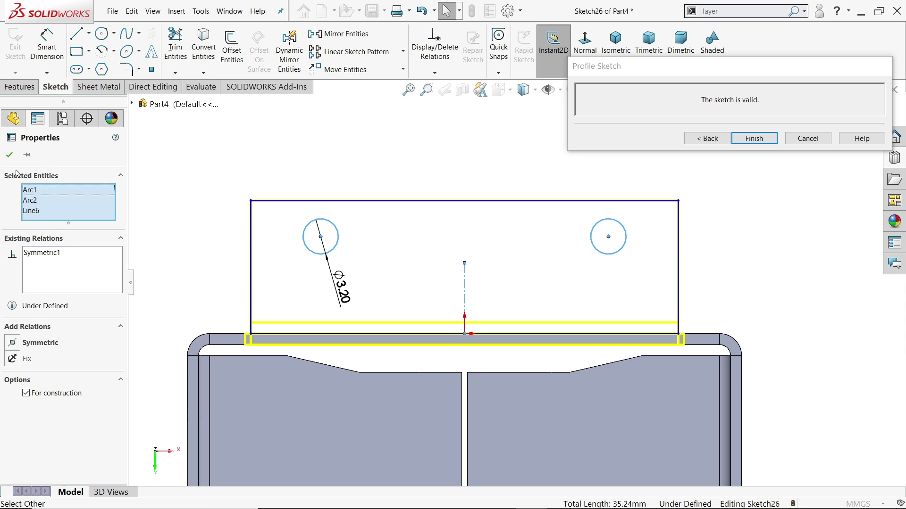
{"action": "left_click", "coordinate": [10, 155]}
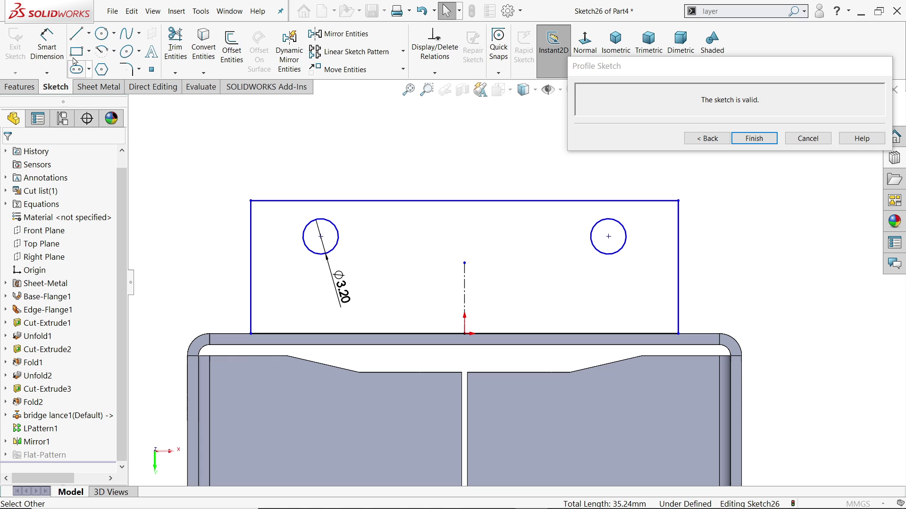
Dimension the flange profile's outer horizontal line and set its width to 32 mm.
{"action": "left_click", "coordinate": [47, 47]}
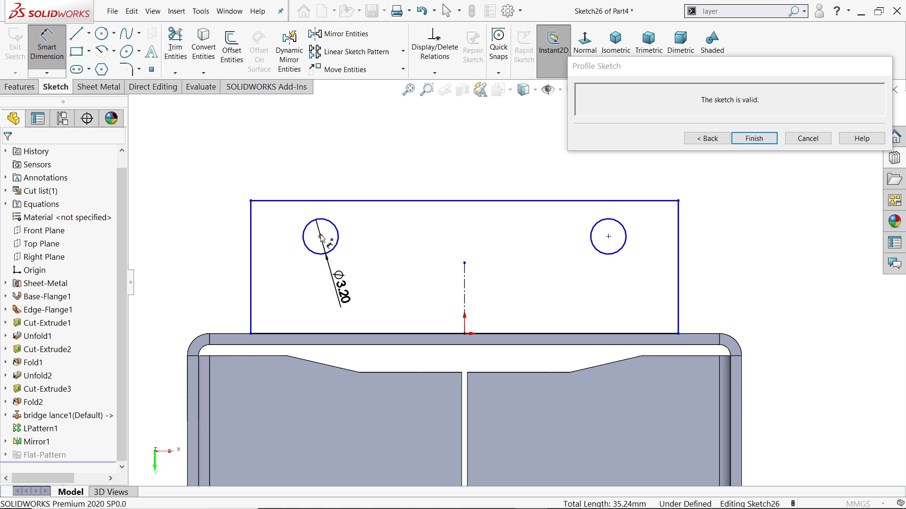
{"action": "left_click", "coordinate": [441, 202]}
{"action": "left_click", "coordinate": [444, 180]}
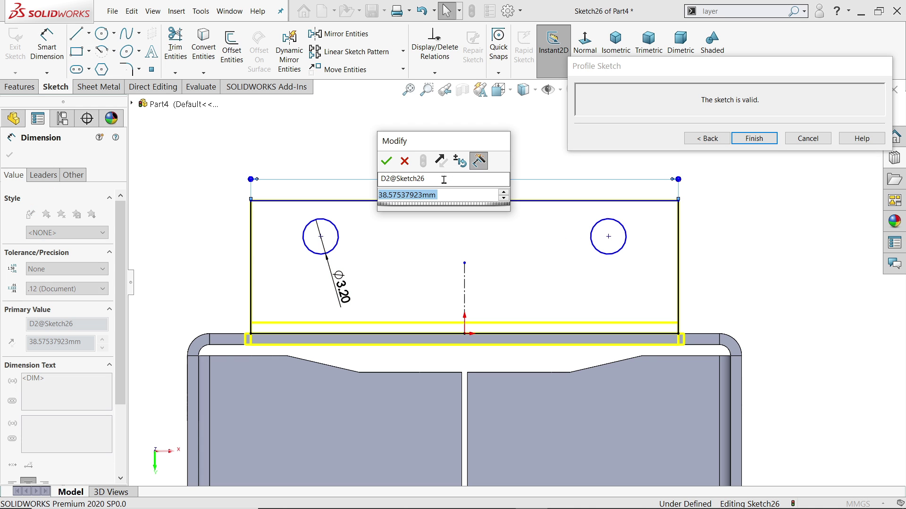
{"action": "type", "text": "32"}
{"action": "key", "text": "Return"}
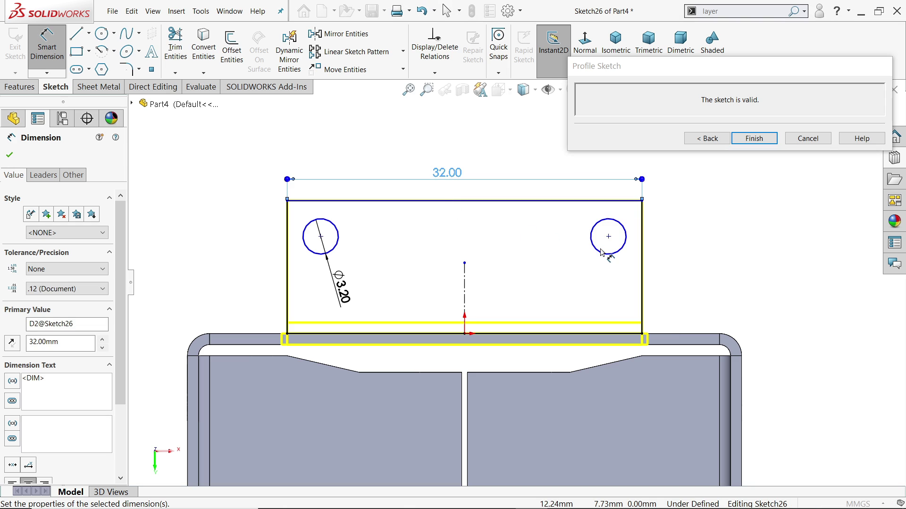
Dimension the spacing between the two circles in the flange profile and set it to 19 mm.
{"action": "left_click", "coordinate": [602, 255]}
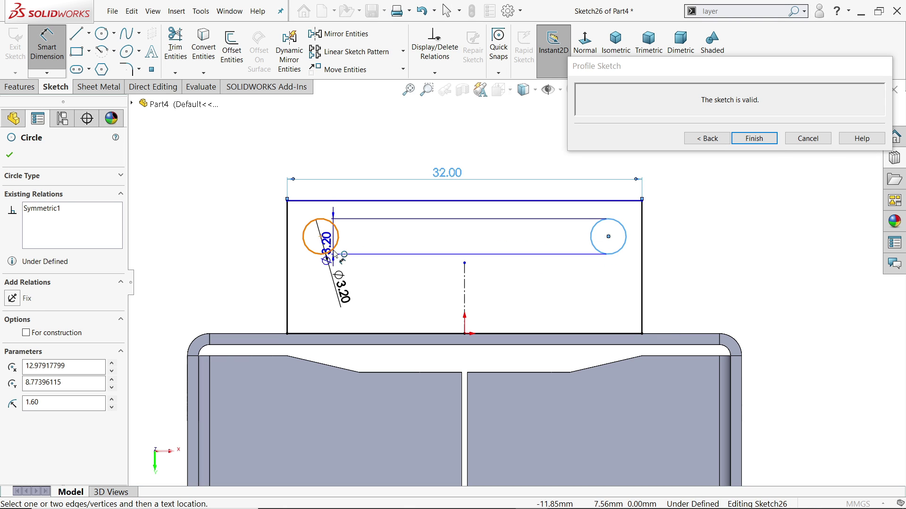
{"action": "left_click", "coordinate": [304, 236]}
{"action": "left_click", "coordinate": [458, 238]}
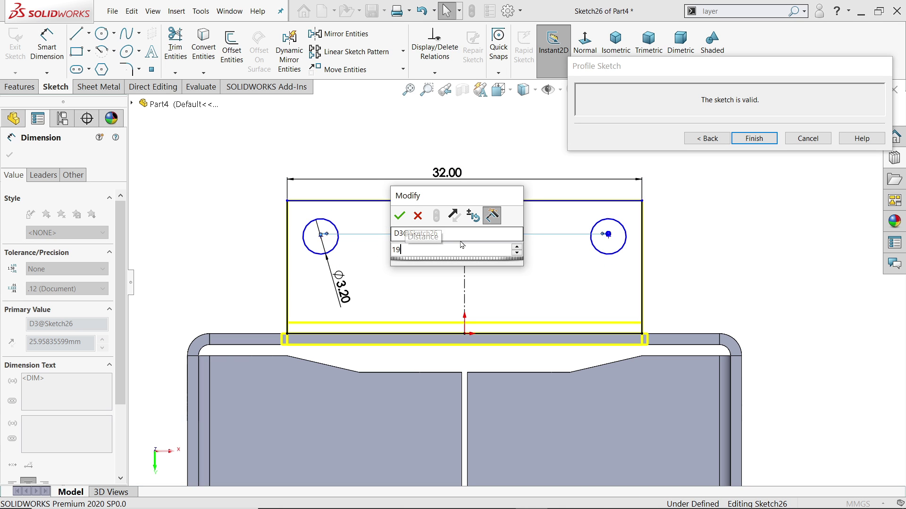
{"action": "key", "text": "Escape"}
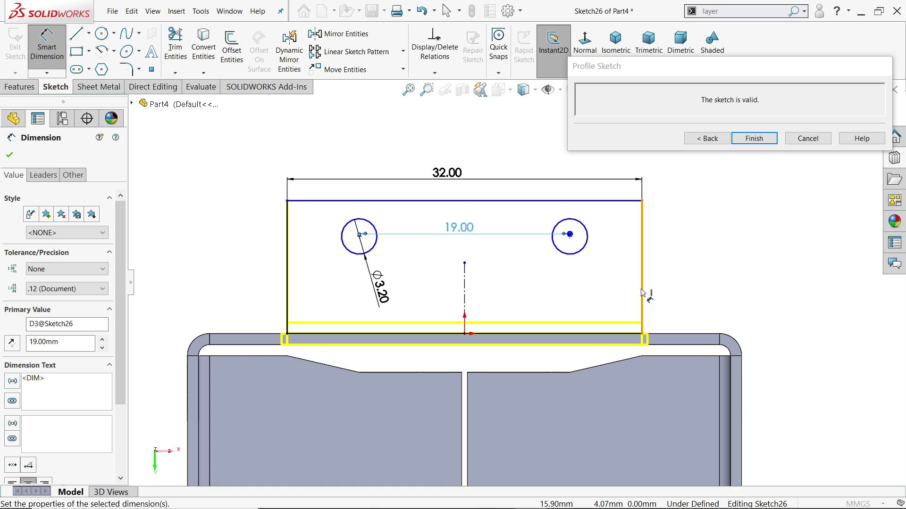
Dimension the flange profile's vertical side line and set its height to 9 mm.
{"action": "left_click", "coordinate": [288, 258]}
{"action": "left_click", "coordinate": [241, 245]}
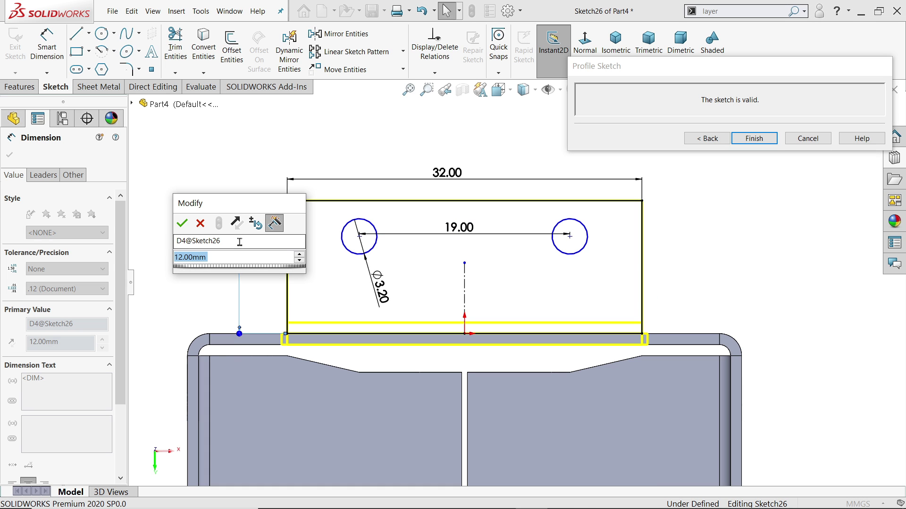
{"action": "type", "text": "9"}
{"action": "key", "text": "Return"}
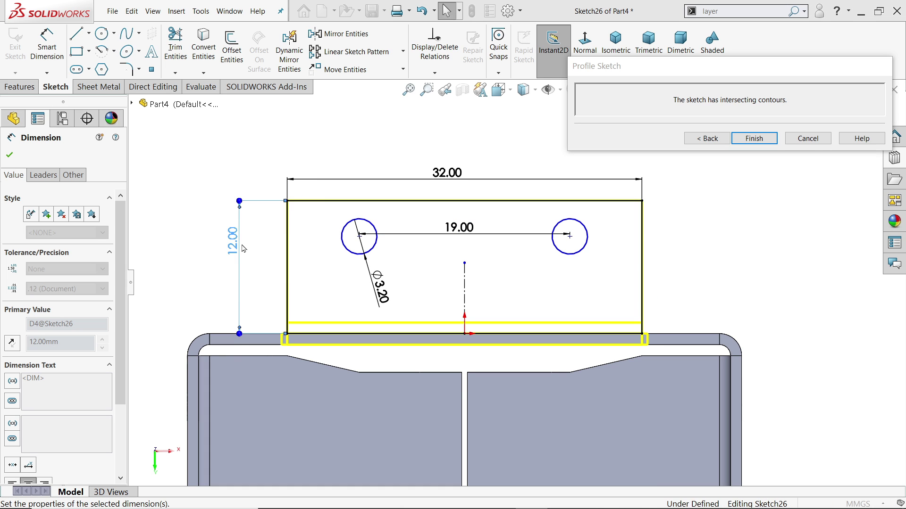
Dimension a circle's centre from the profile's outer horizontal line and set the distance to 4.5 mm.
{"action": "scroll", "coordinate": [576, 244], "scroll_direction": "down", "scroll_amount": 3}
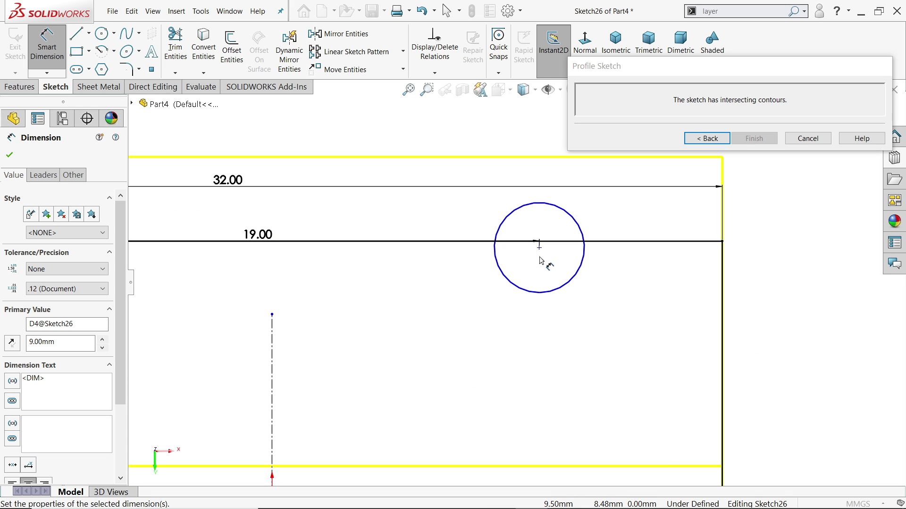
{"action": "left_click", "coordinate": [539, 248]}
{"action": "left_click", "coordinate": [684, 242]}
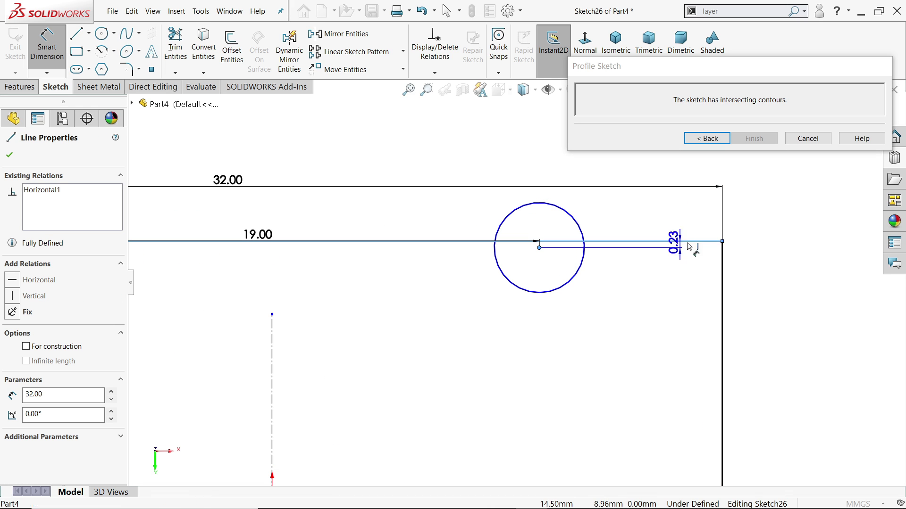
{"action": "left_click", "coordinate": [802, 265]}
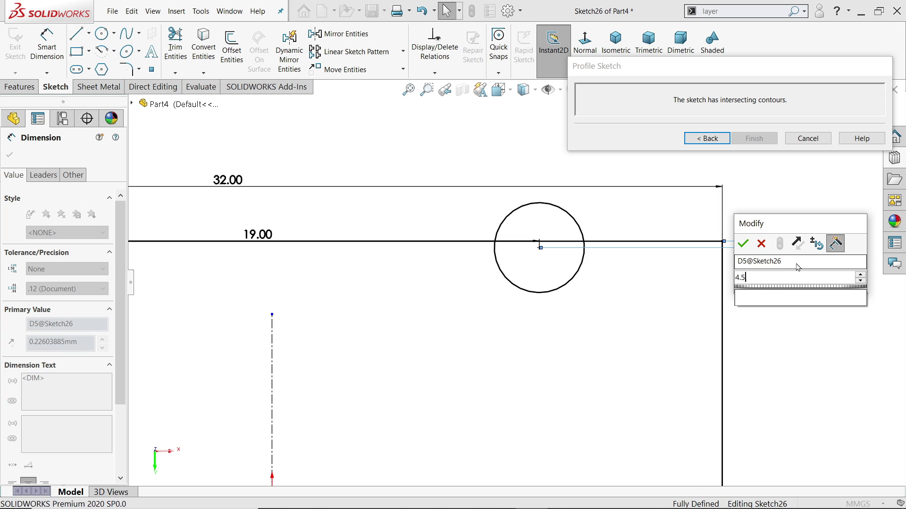
{"action": "key", "text": "Return"}
{"action": "scroll", "coordinate": [515, 335], "scroll_direction": "up", "scroll_amount": 3}
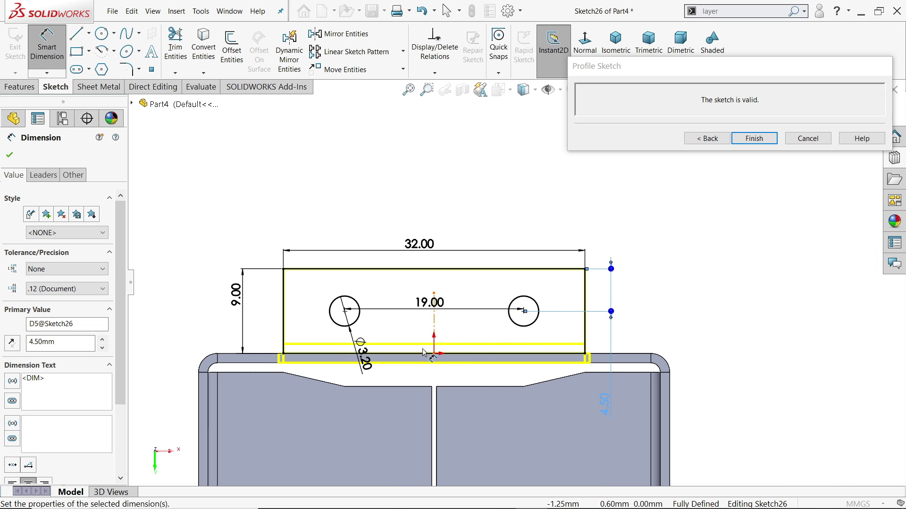
{"action": "scroll", "coordinate": [423, 353], "scroll_direction": "down", "scroll_amount": 1}
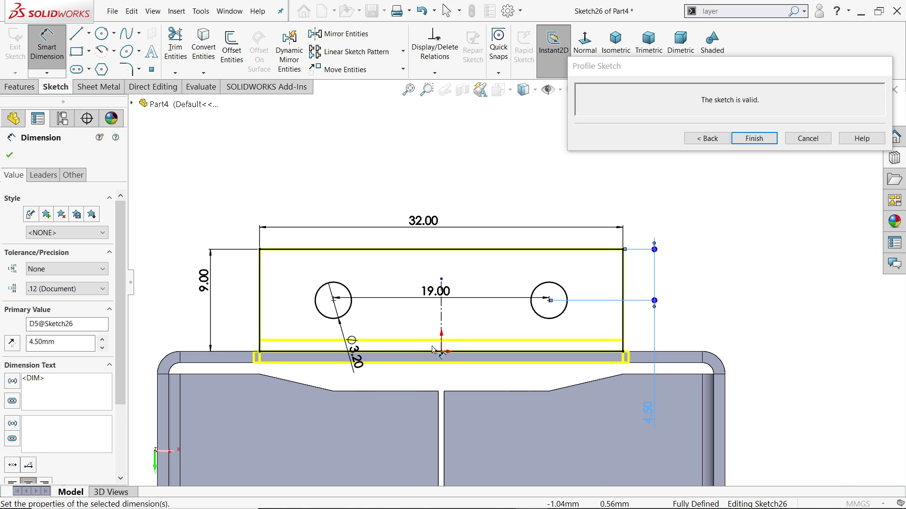
Return to the edge flange settings, set the flange position to Material Inside and enable a custom relief type.
{"action": "left_click", "coordinate": [705, 138]}
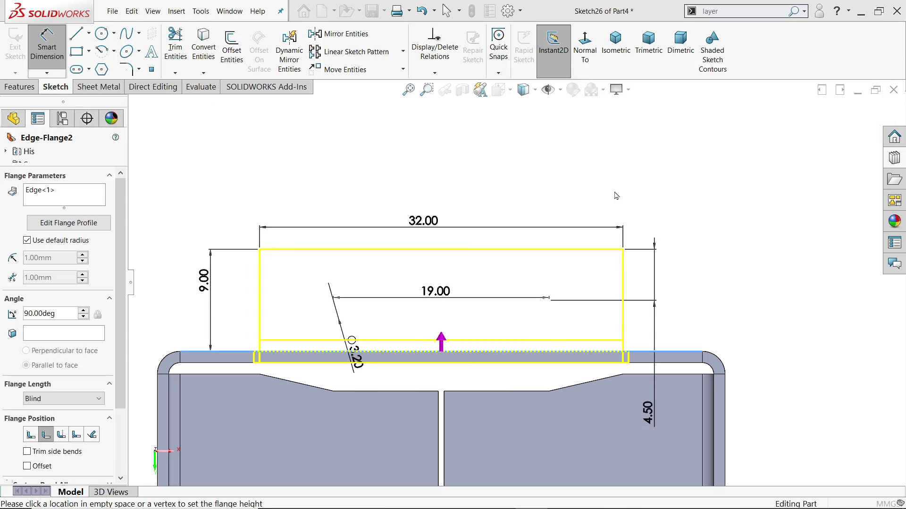
{"action": "middle_click_drag", "start_coordinate": [602, 176], "coordinate": [542, 325]}
{"action": "scroll", "coordinate": [547, 316], "scroll_direction": "down", "scroll_amount": 4}
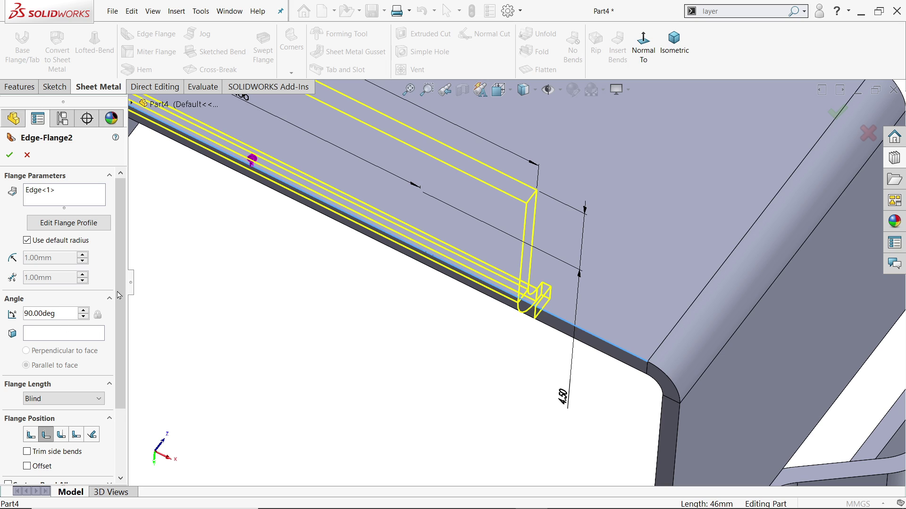
{"action": "scroll", "coordinate": [118, 296], "scroll_direction": "down", "scroll_amount": 3}
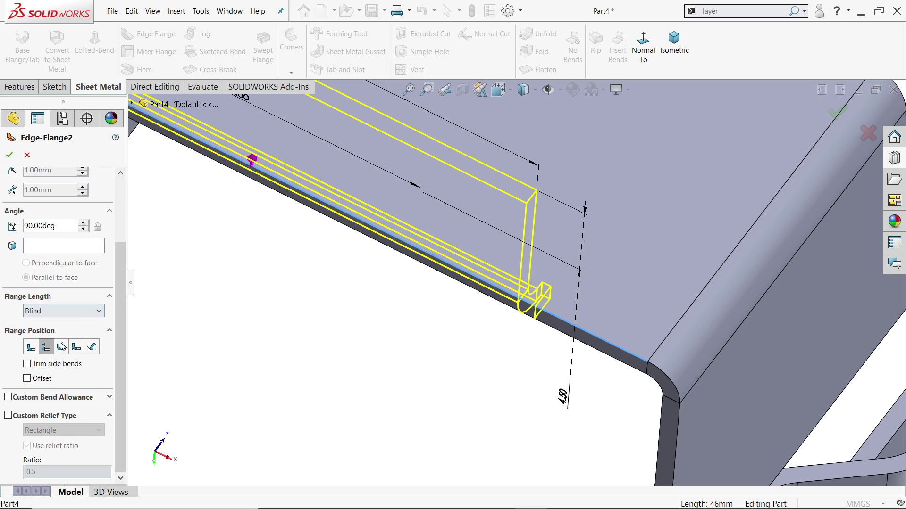
{"action": "left_click", "coordinate": [31, 350]}
{"action": "middle_click_drag", "start_coordinate": [519, 359], "coordinate": [198, 333]}
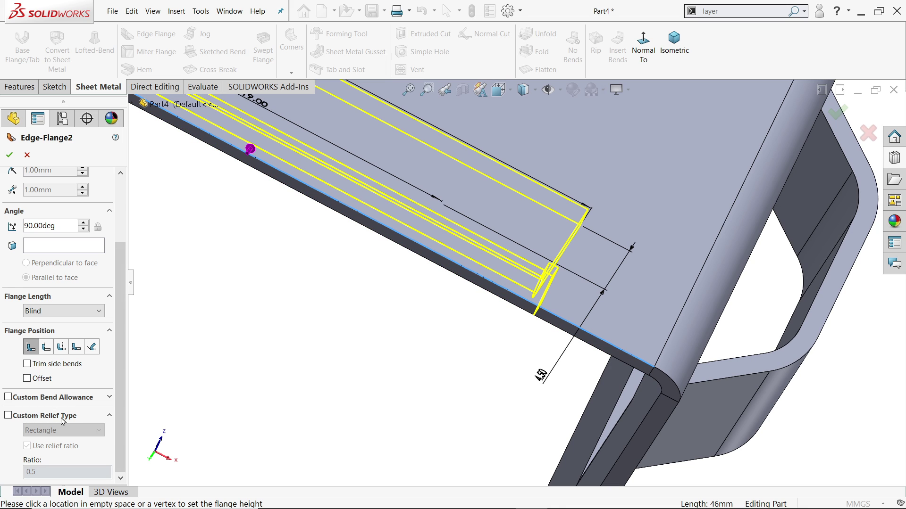
{"action": "left_click", "coordinate": [9, 415]}
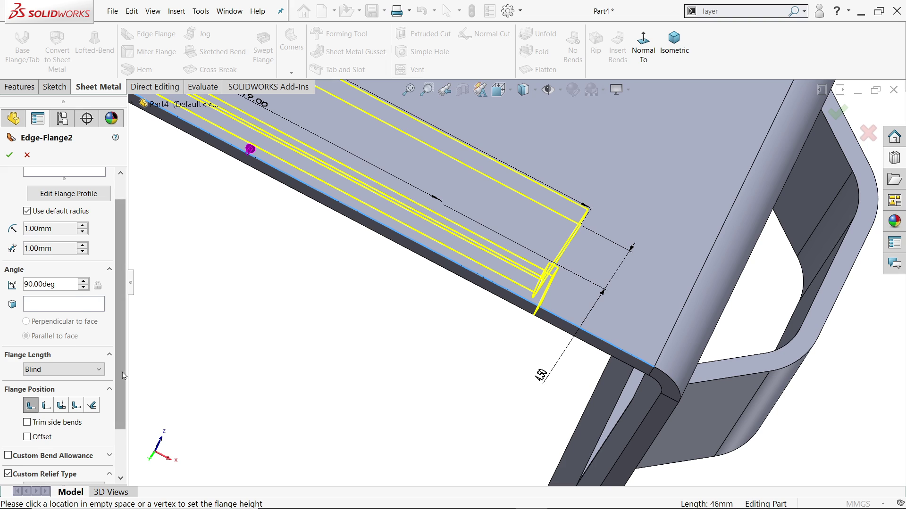
Turn off the relief ratio and set the rectangular relief's width and depth to 1 mm each.
{"action": "scroll", "coordinate": [124, 376], "scroll_direction": "down", "scroll_amount": 2}
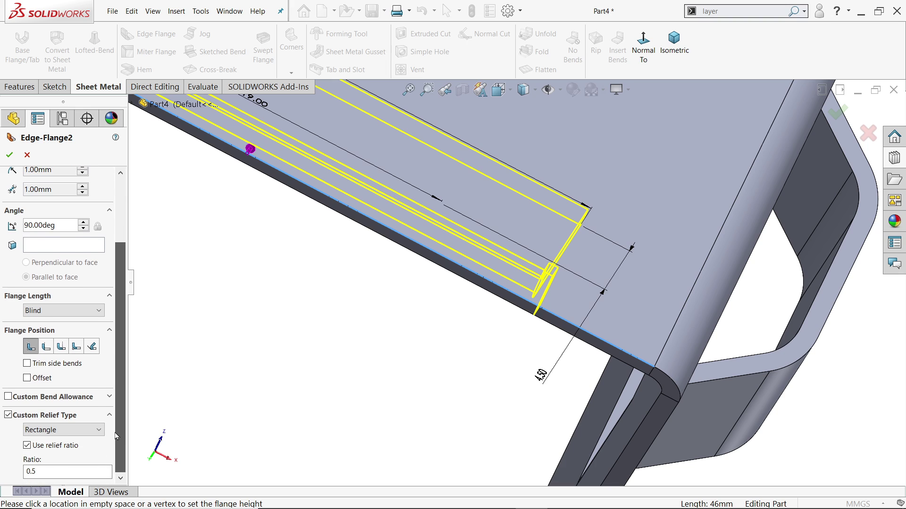
{"action": "left_click", "coordinate": [27, 446]}
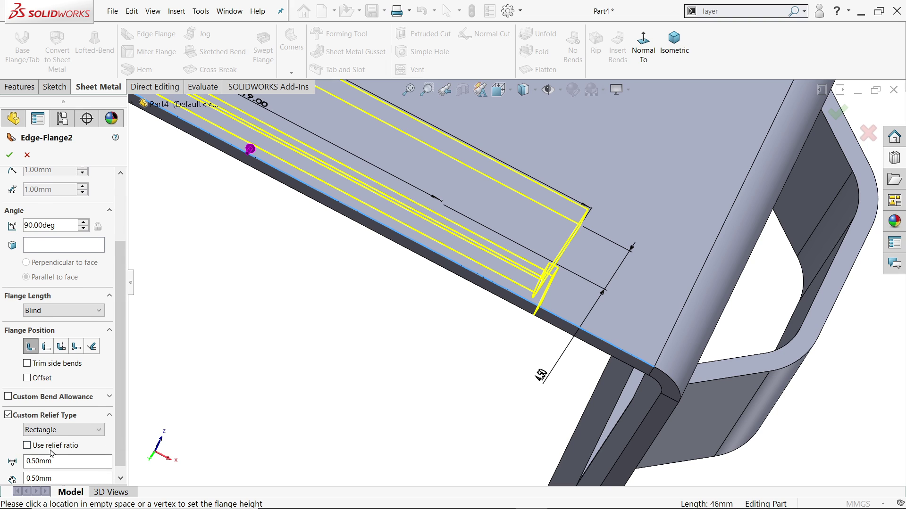
{"action": "scroll", "coordinate": [118, 425], "scroll_direction": "down", "scroll_amount": 1}
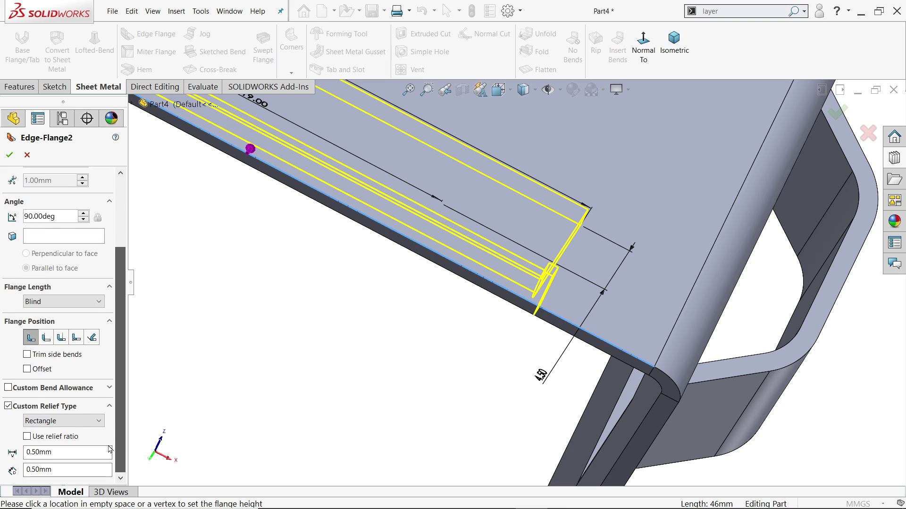
{"action": "left_click", "coordinate": [66, 452]}
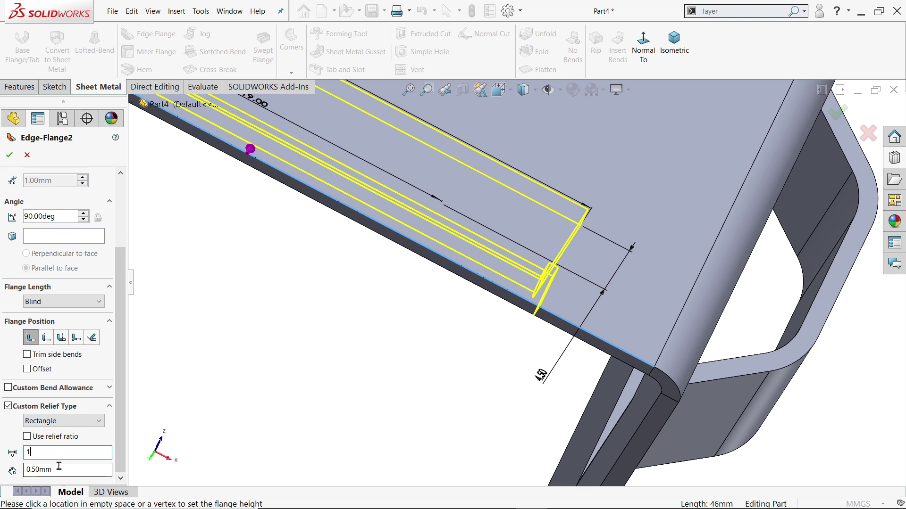
{"action": "type", "text": "1"}
{"action": "left_click", "coordinate": [59, 468]}
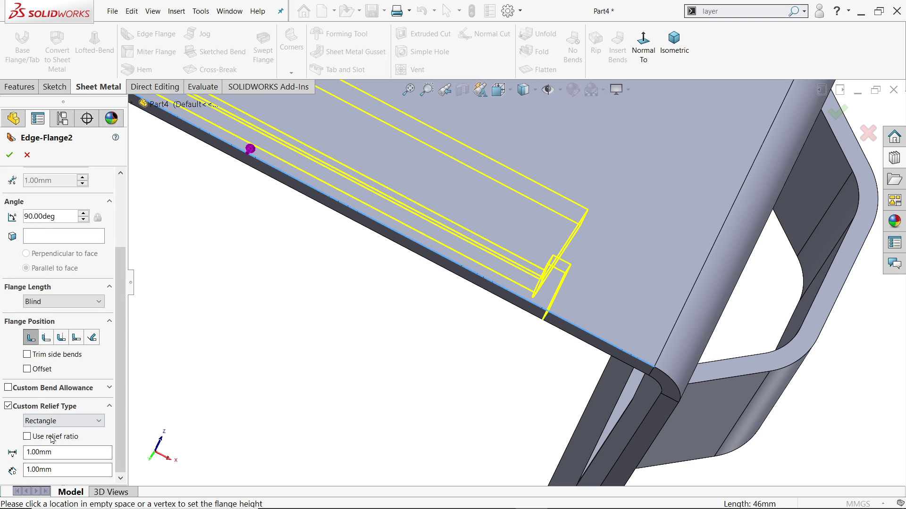
Use a relief ratio of 1 for the rectangular relief and create the edge flange.
{"action": "left_click", "coordinate": [27, 436]}
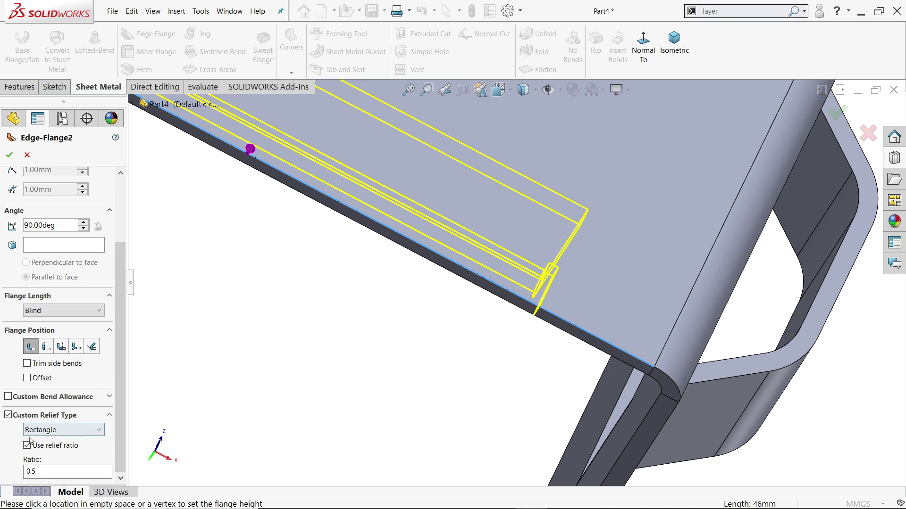
{"action": "left_click", "coordinate": [31, 471]}
{"action": "type", "text": "1"}
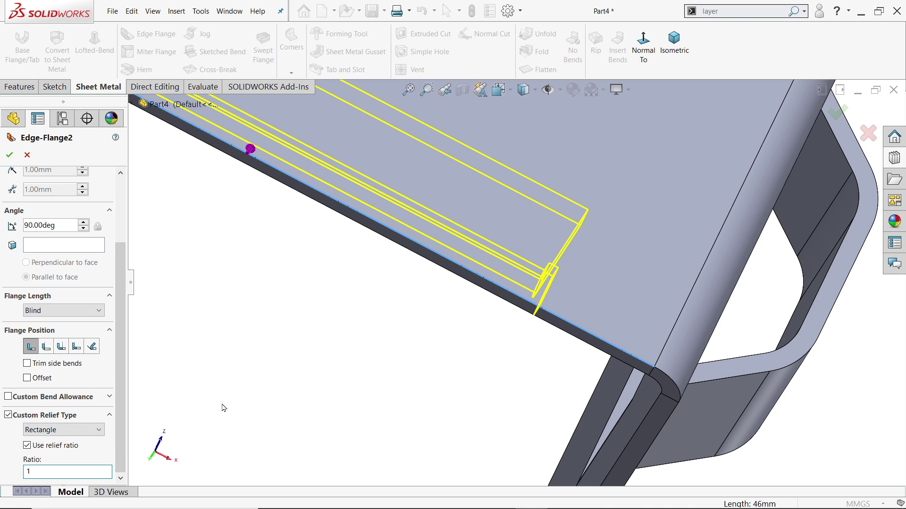
{"action": "left_click", "coordinate": [11, 155]}
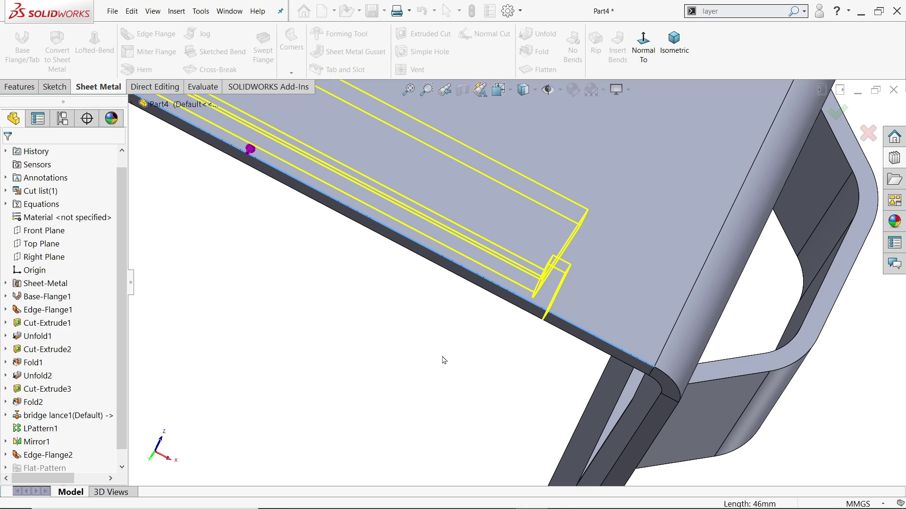
Examine the new two-hole tab, its bend and its relief notches from several sides of the part.
{"action": "middle_click_drag", "start_coordinate": [441, 360], "coordinate": [485, 295]}
{"action": "left_click", "coordinate": [485, 296]}
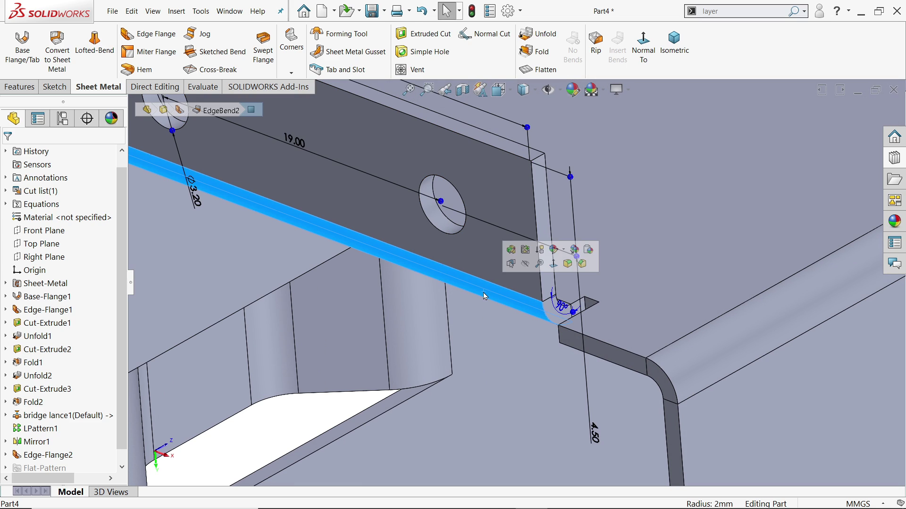
{"action": "scroll", "coordinate": [486, 283], "scroll_direction": "up", "scroll_amount": 5}
{"action": "left_click", "coordinate": [342, 292]}
{"action": "middle_click_drag", "start_coordinate": [343, 292], "coordinate": [395, 274]}
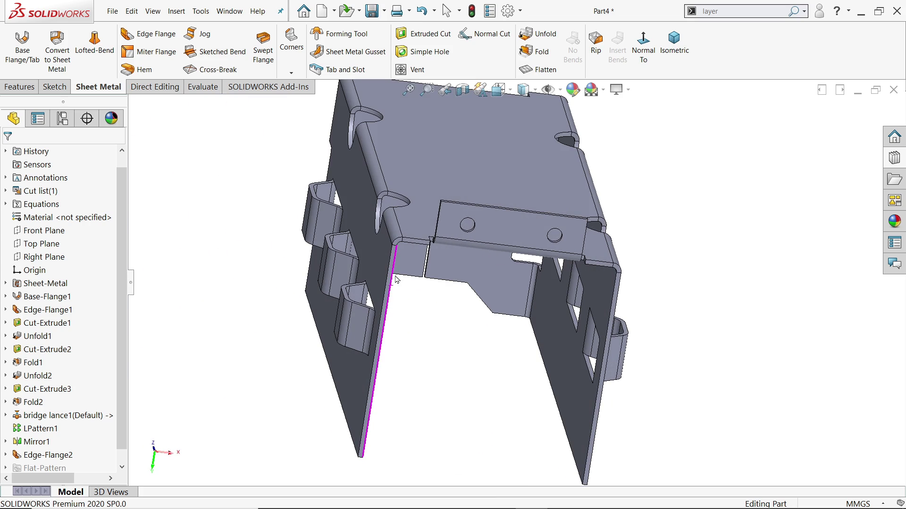
{"action": "left_click", "coordinate": [674, 42]}
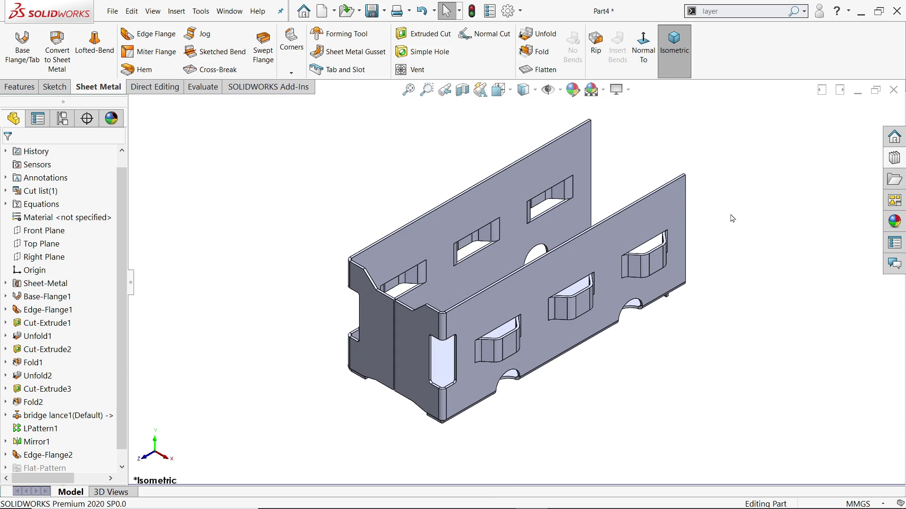
{"action": "middle_click_drag", "start_coordinate": [729, 218], "coordinate": [516, 241]}
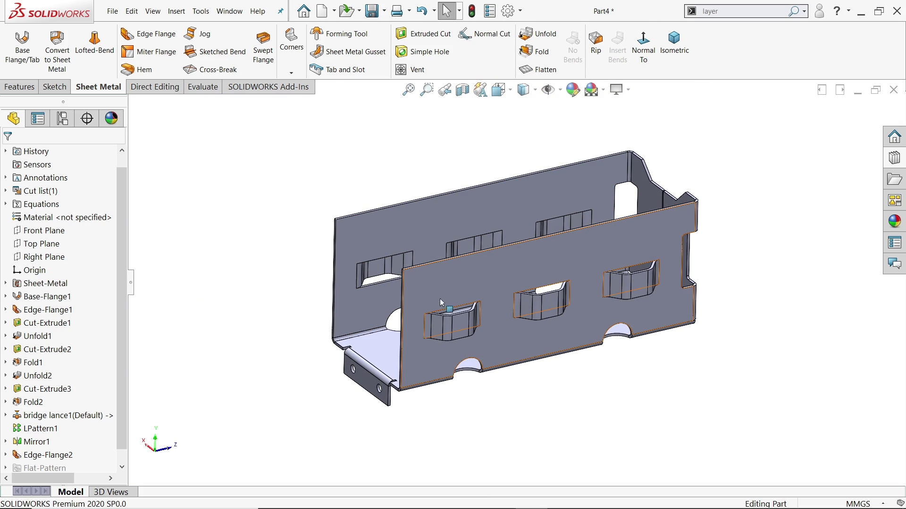
{"action": "scroll", "coordinate": [421, 239], "scroll_direction": "down", "scroll_amount": 5}
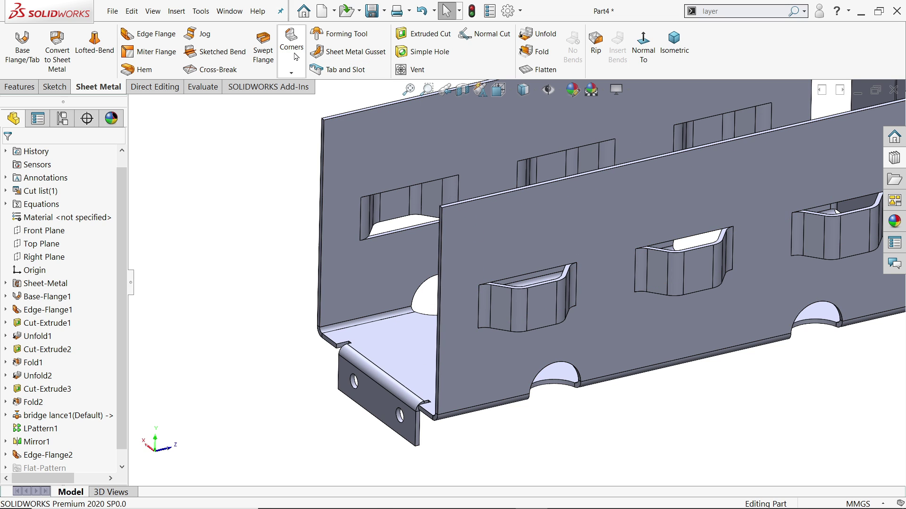